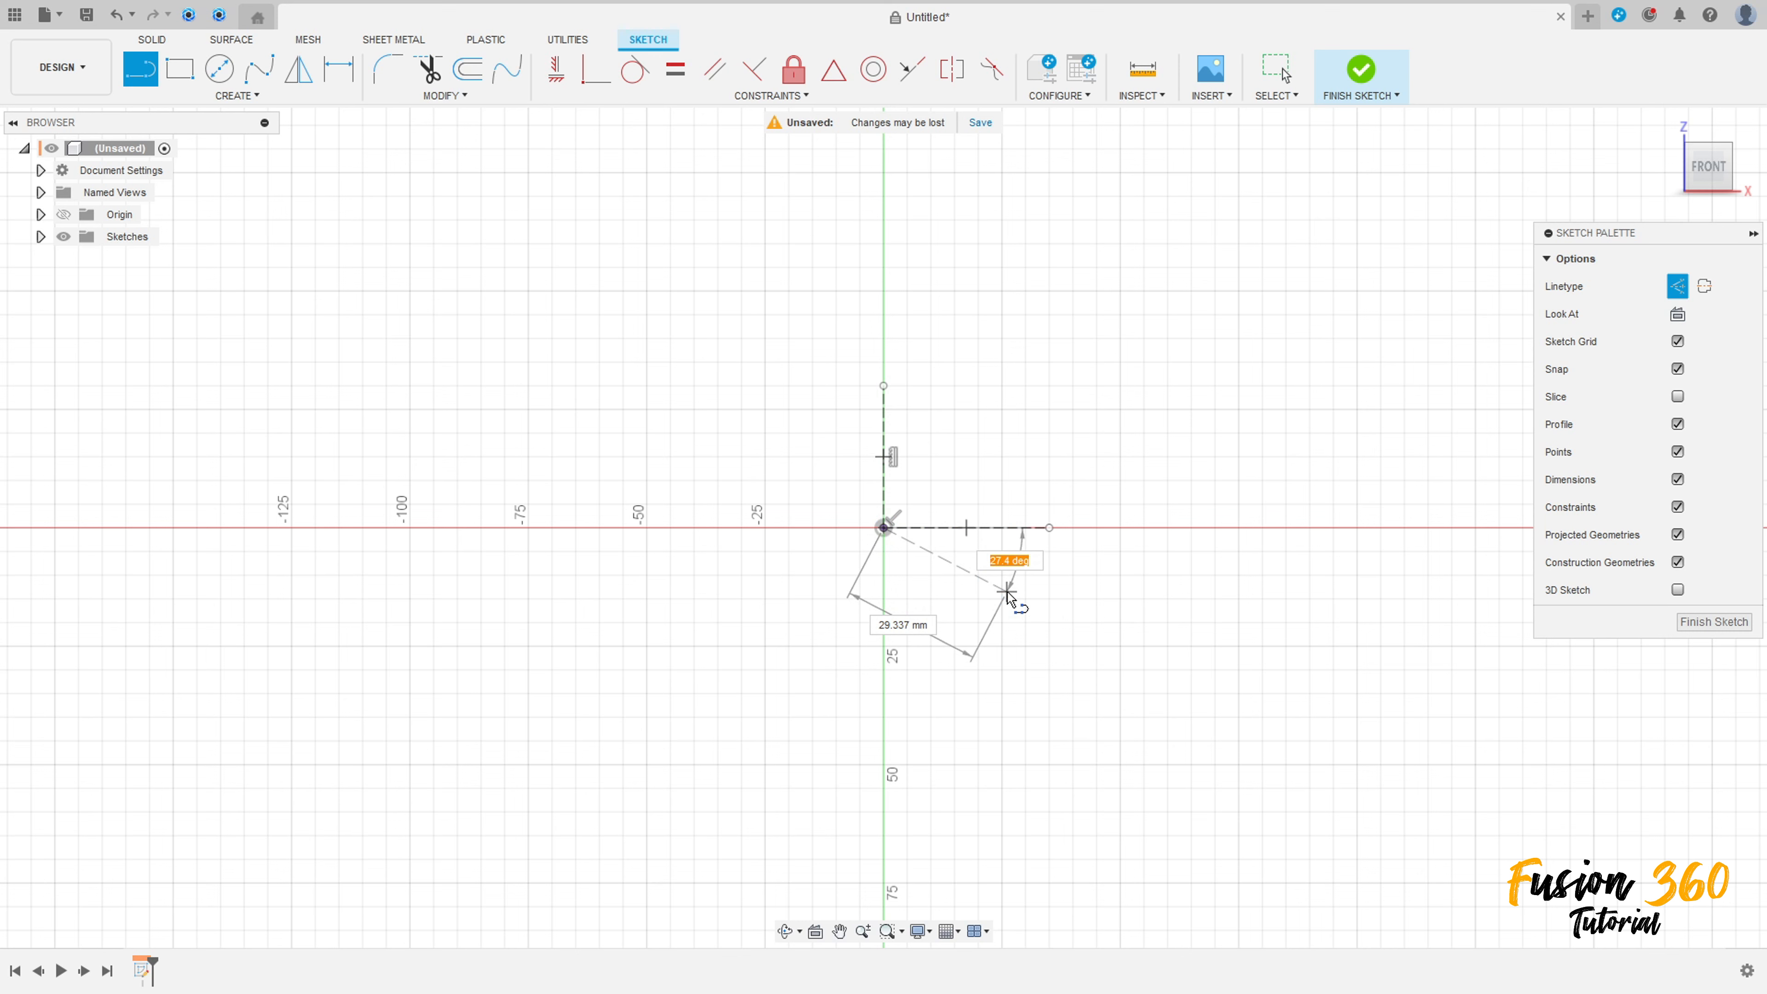
Draw two construction lines from the origin at 14 and 25 degrees below the horizontal, and reposition the 14-degree dimension.
{"action": "key", "text": "Tab"}
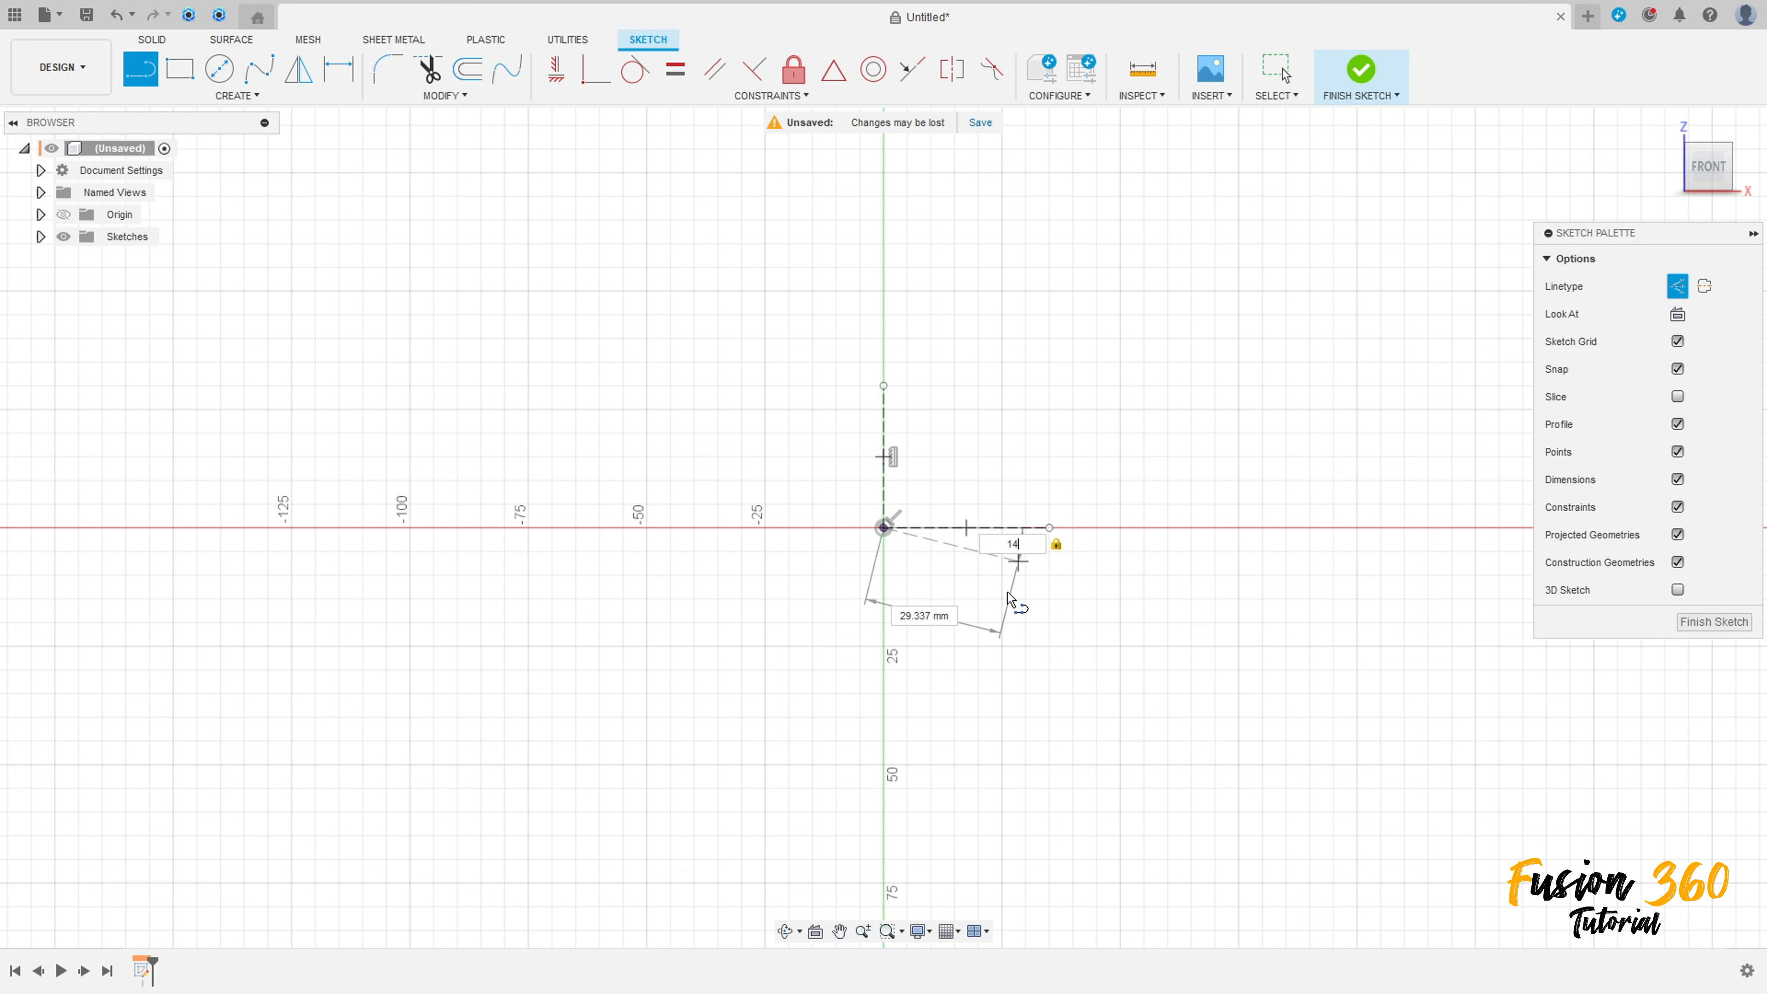
{"action": "key", "text": "Escape"}
{"action": "key", "text": "l"}
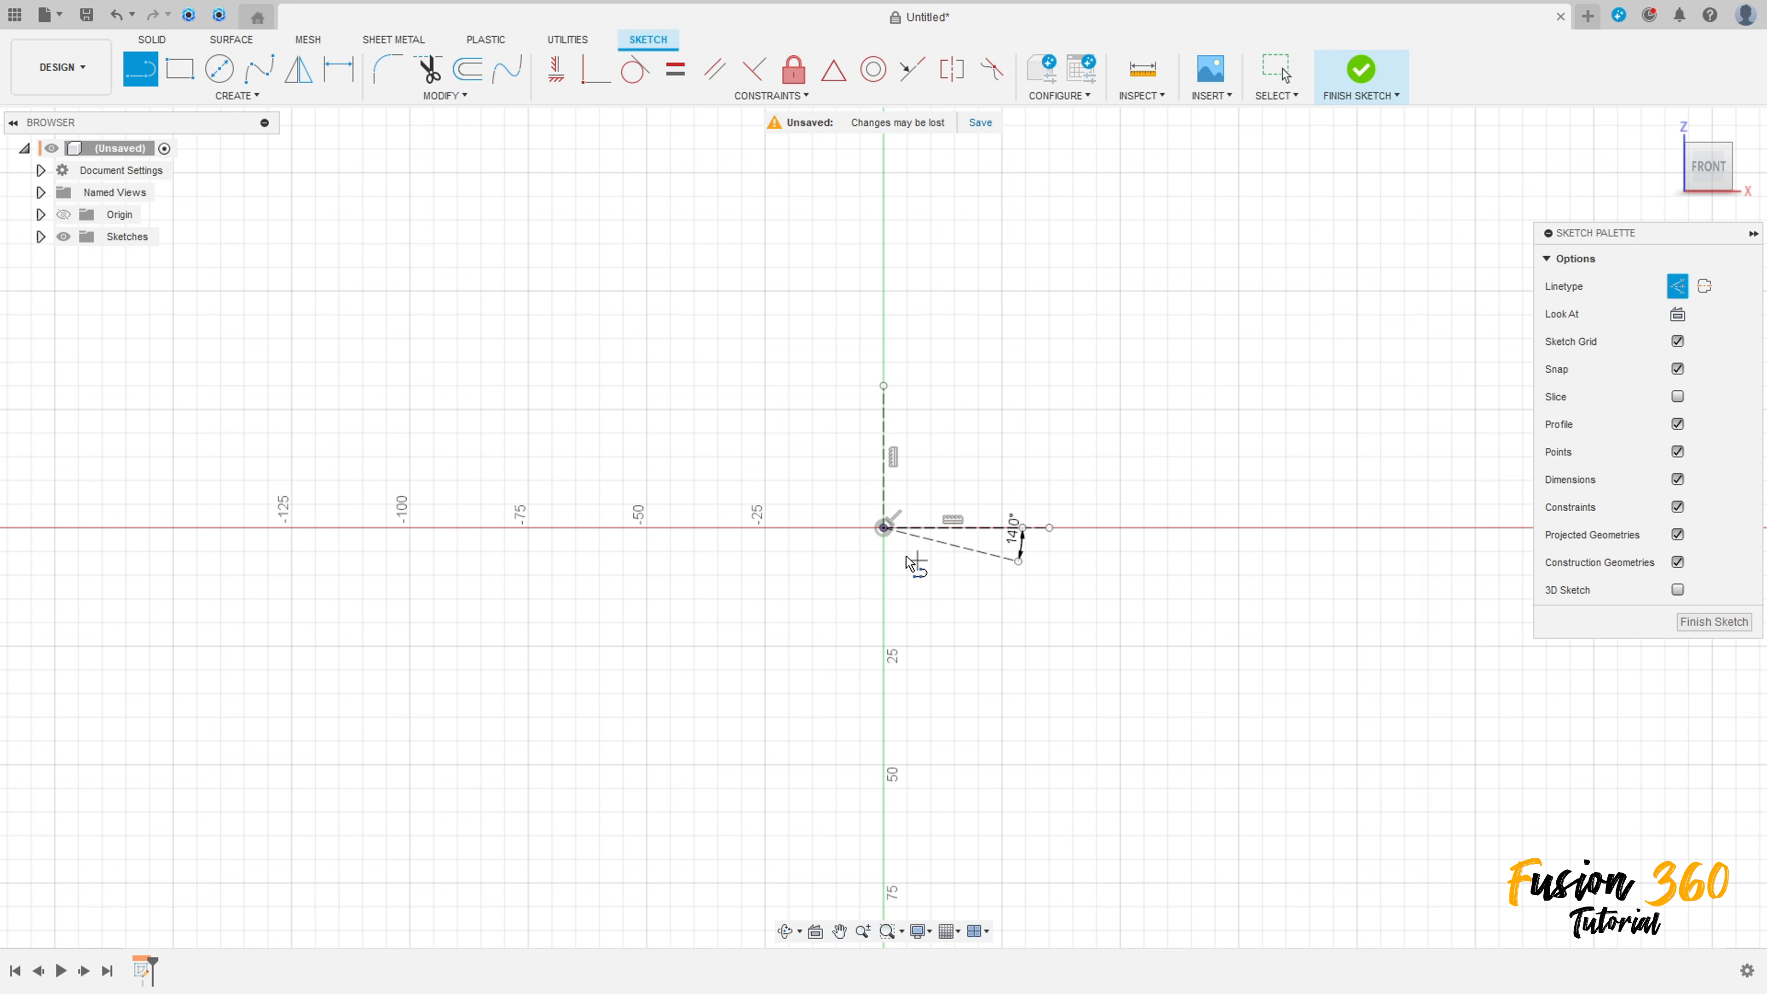
{"action": "left_click", "coordinate": [883, 529]}
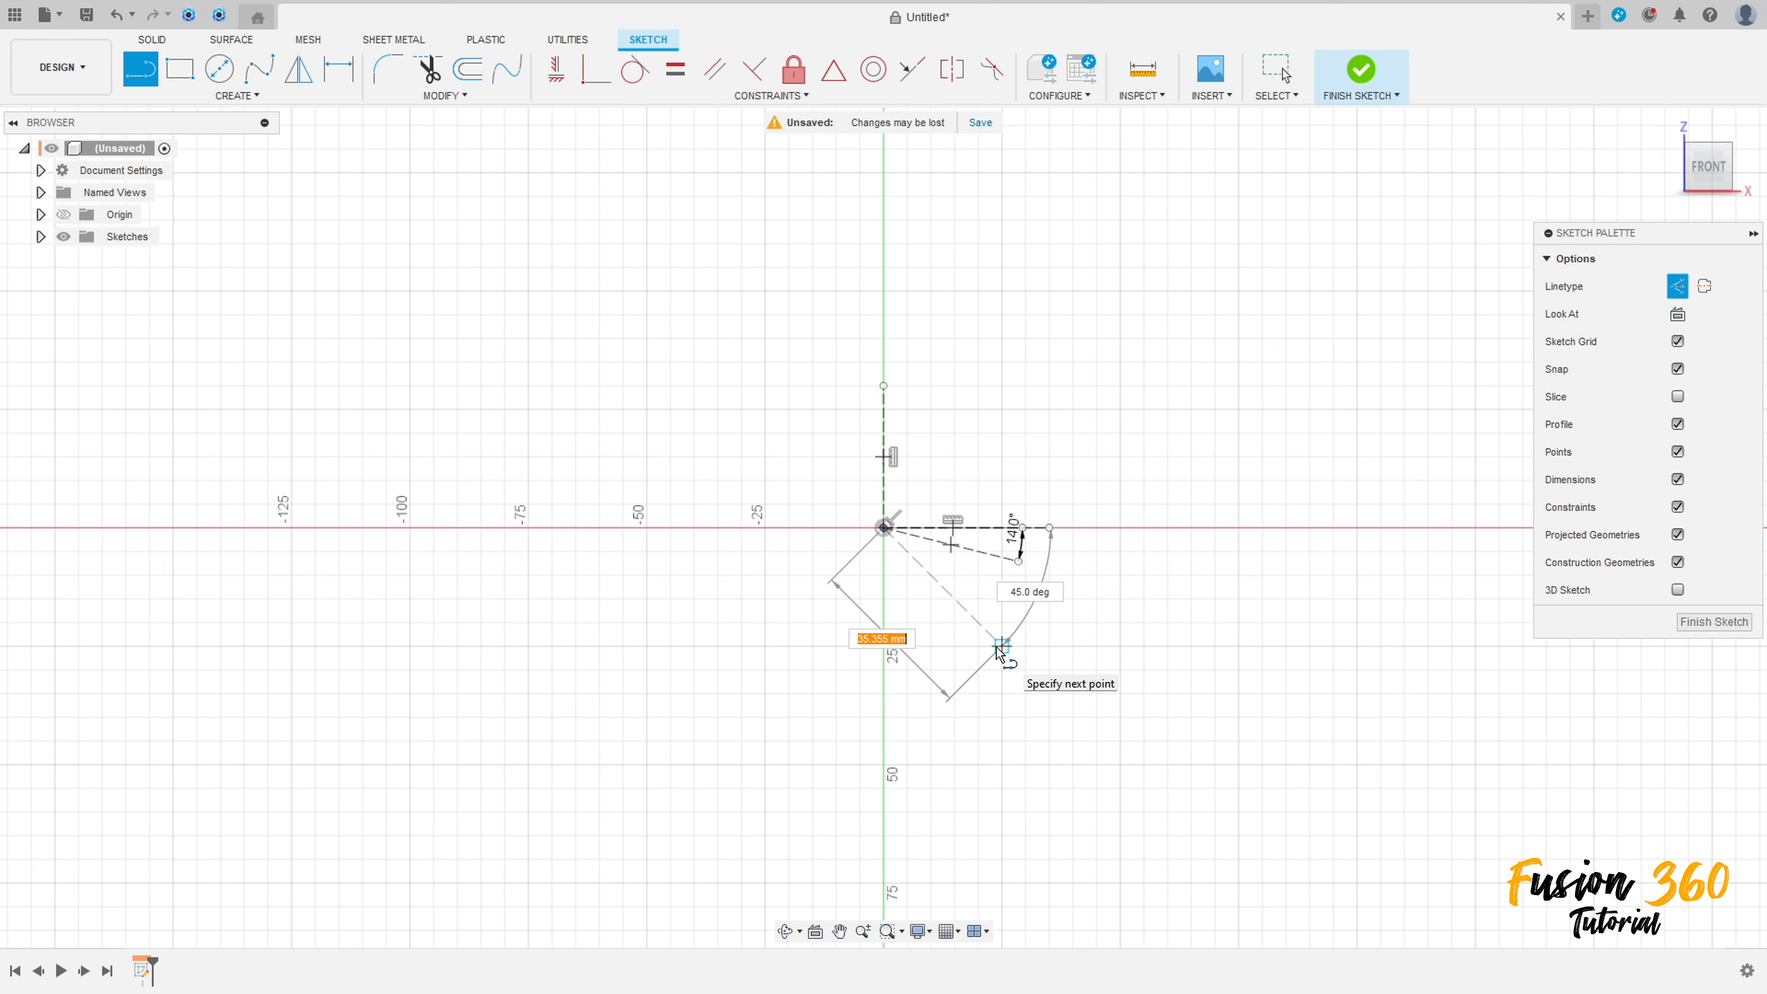
{"action": "key", "text": "Tab"}
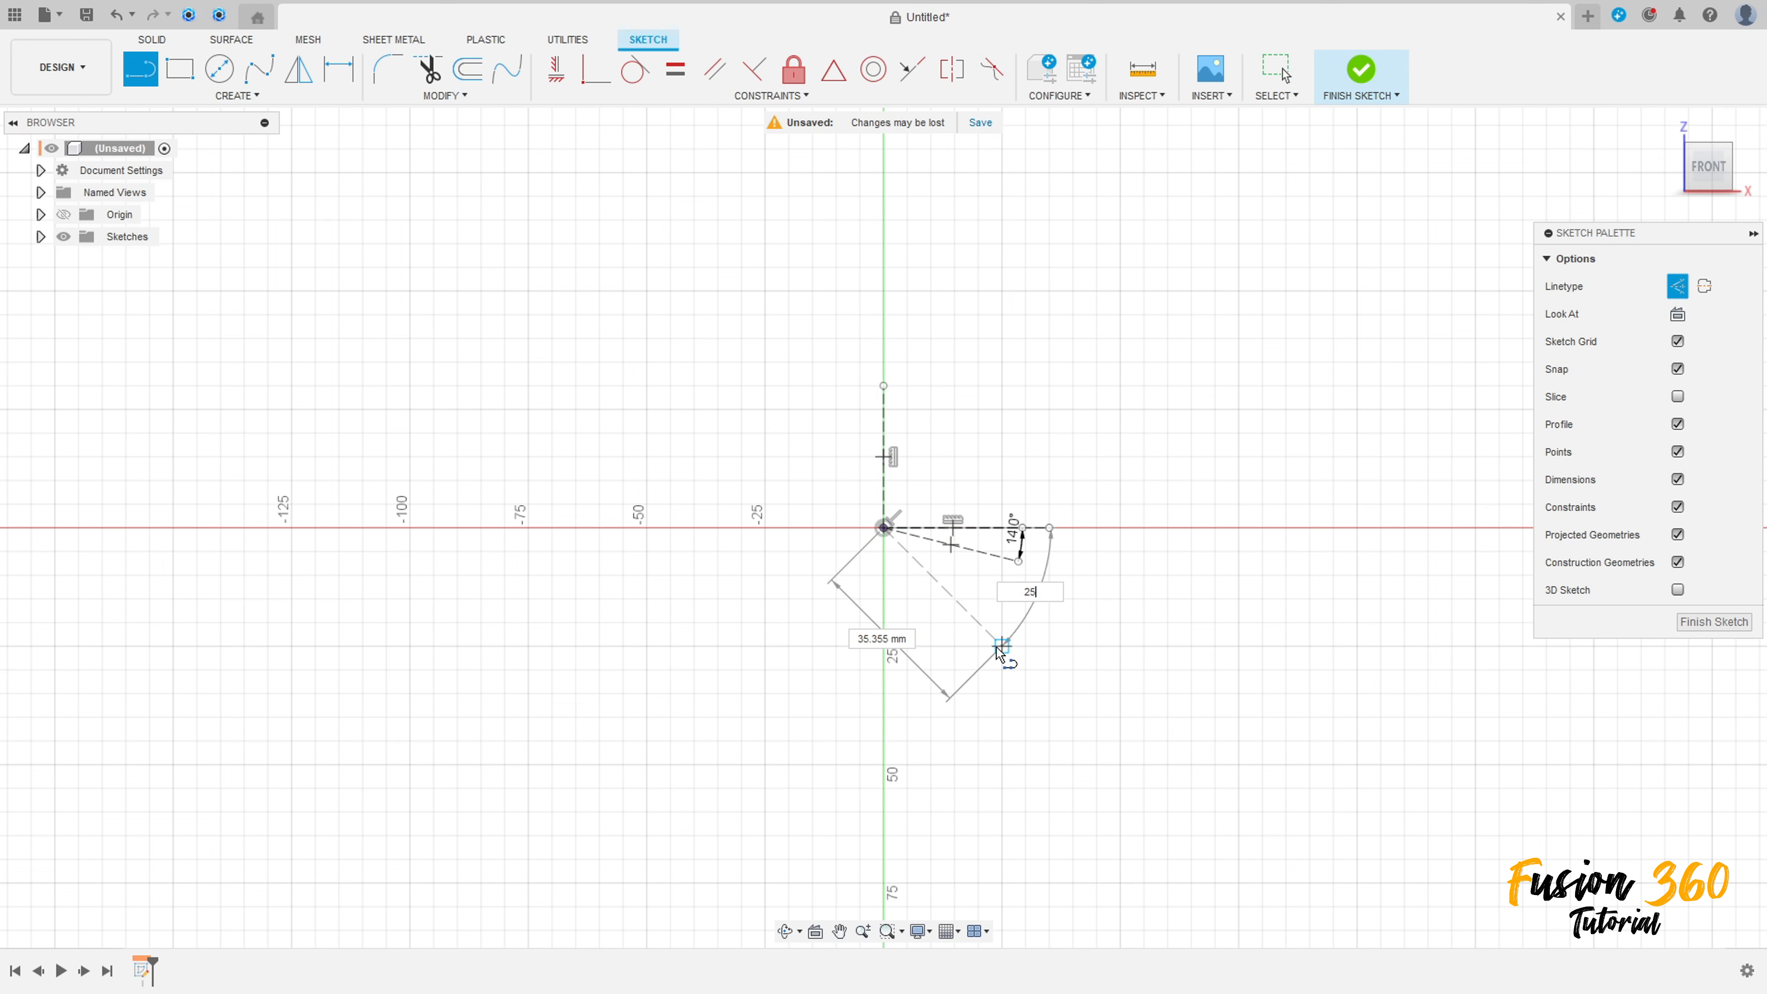
{"action": "key", "text": "Return"}
{"action": "key", "text": "Escape"}
{"action": "scroll", "coordinate": [1050, 508], "scroll_direction": "up", "scroll_amount": 3}
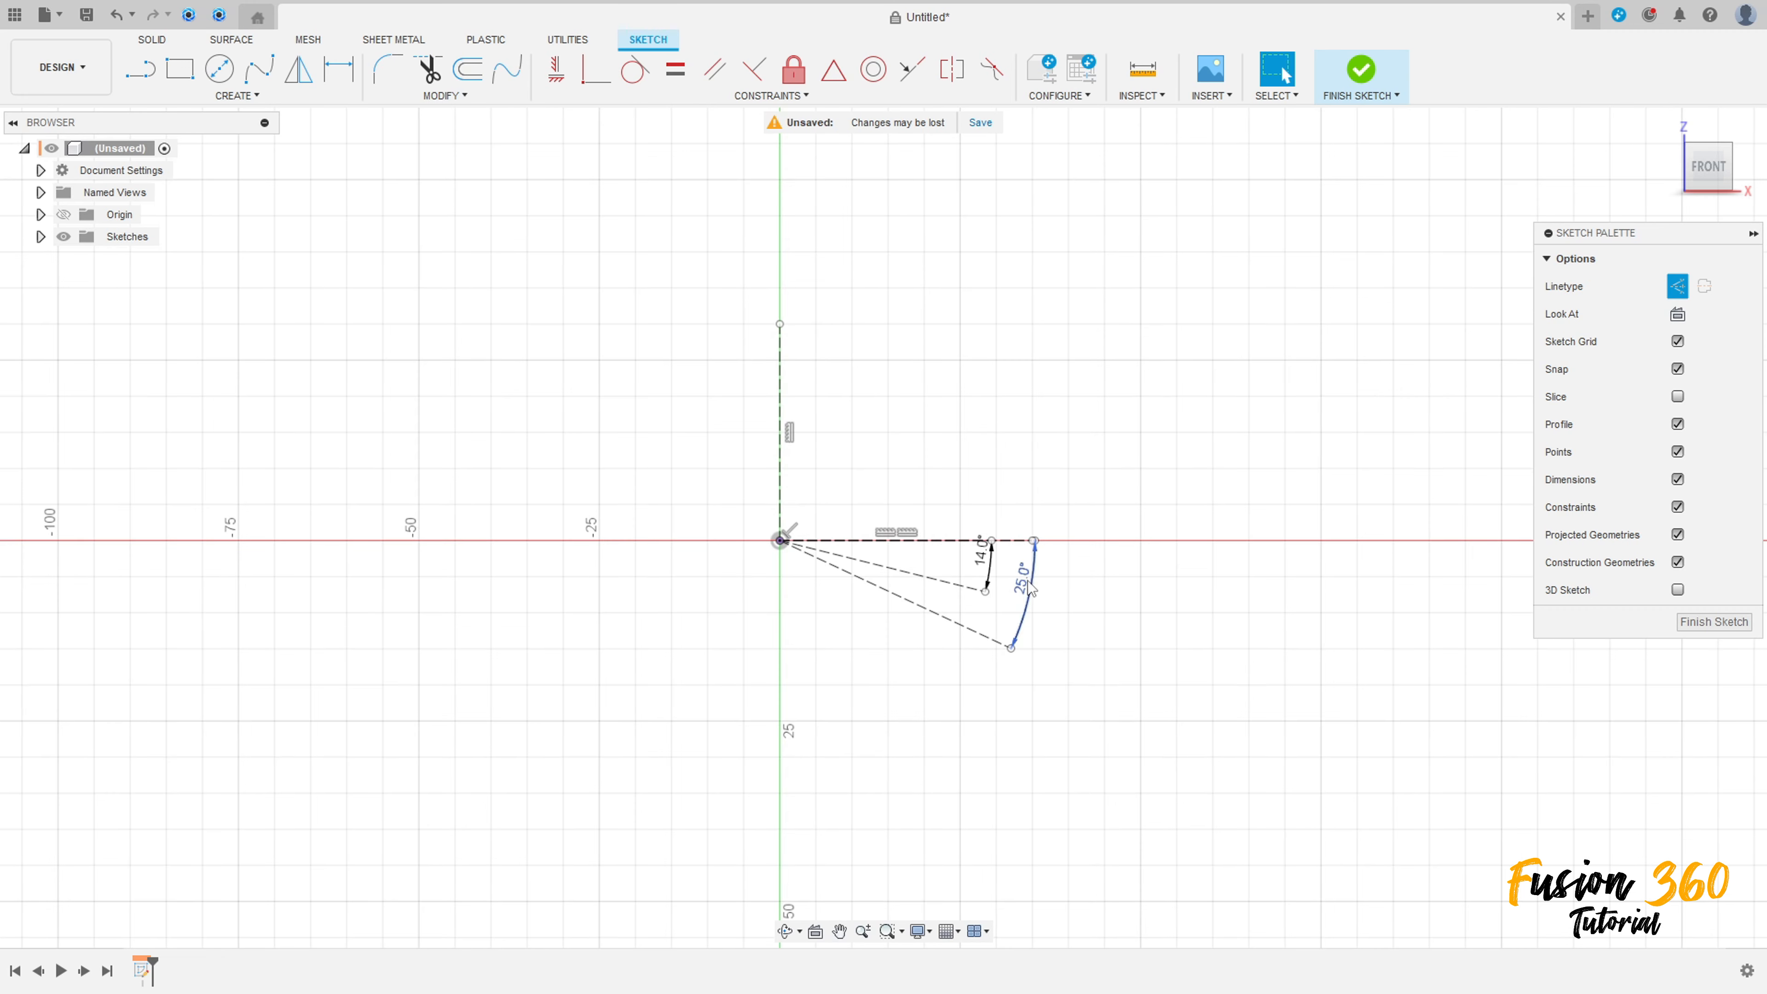
{"action": "left_click_drag", "start_coordinate": [992, 575], "coordinate": [978, 584]}
Draw a center-point arc of radius 63 mm about the origin as regular geometry, from the lower right over to the upper left.
{"action": "left_click", "coordinate": [209, 94]}
{"action": "mouse_move", "coordinate": [160, 170]}
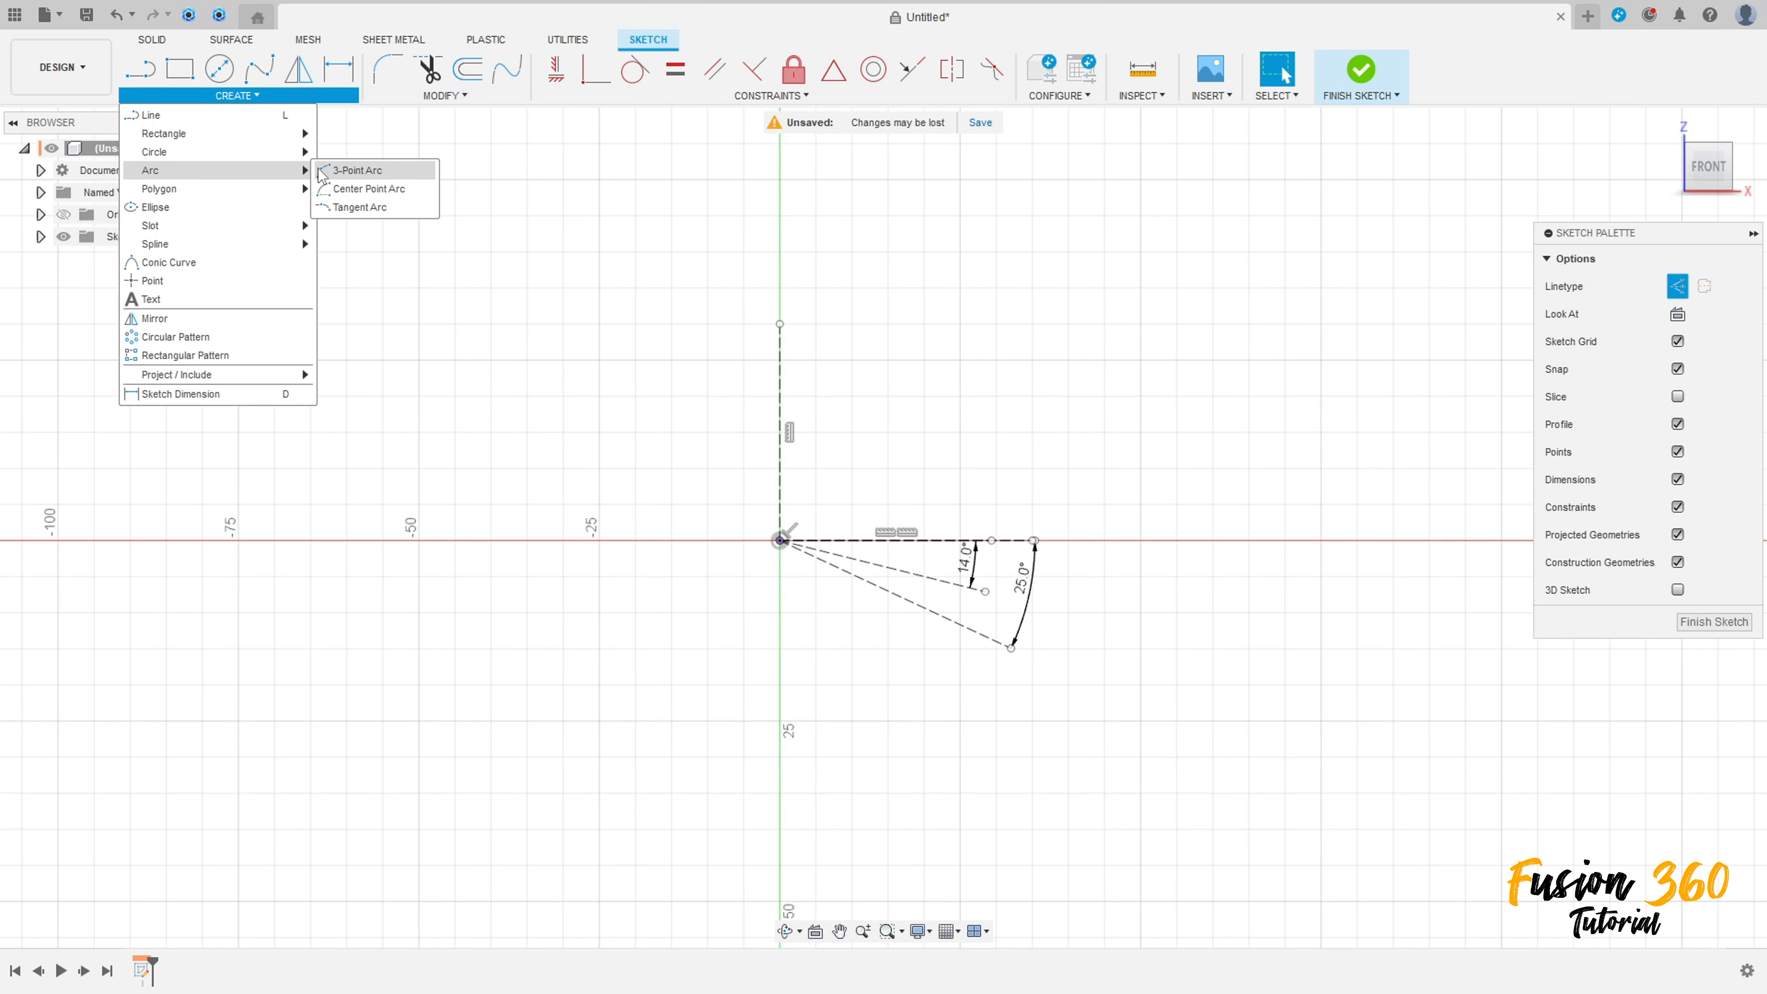
{"action": "left_click", "coordinate": [347, 197]}
{"action": "left_click", "coordinate": [780, 540]}
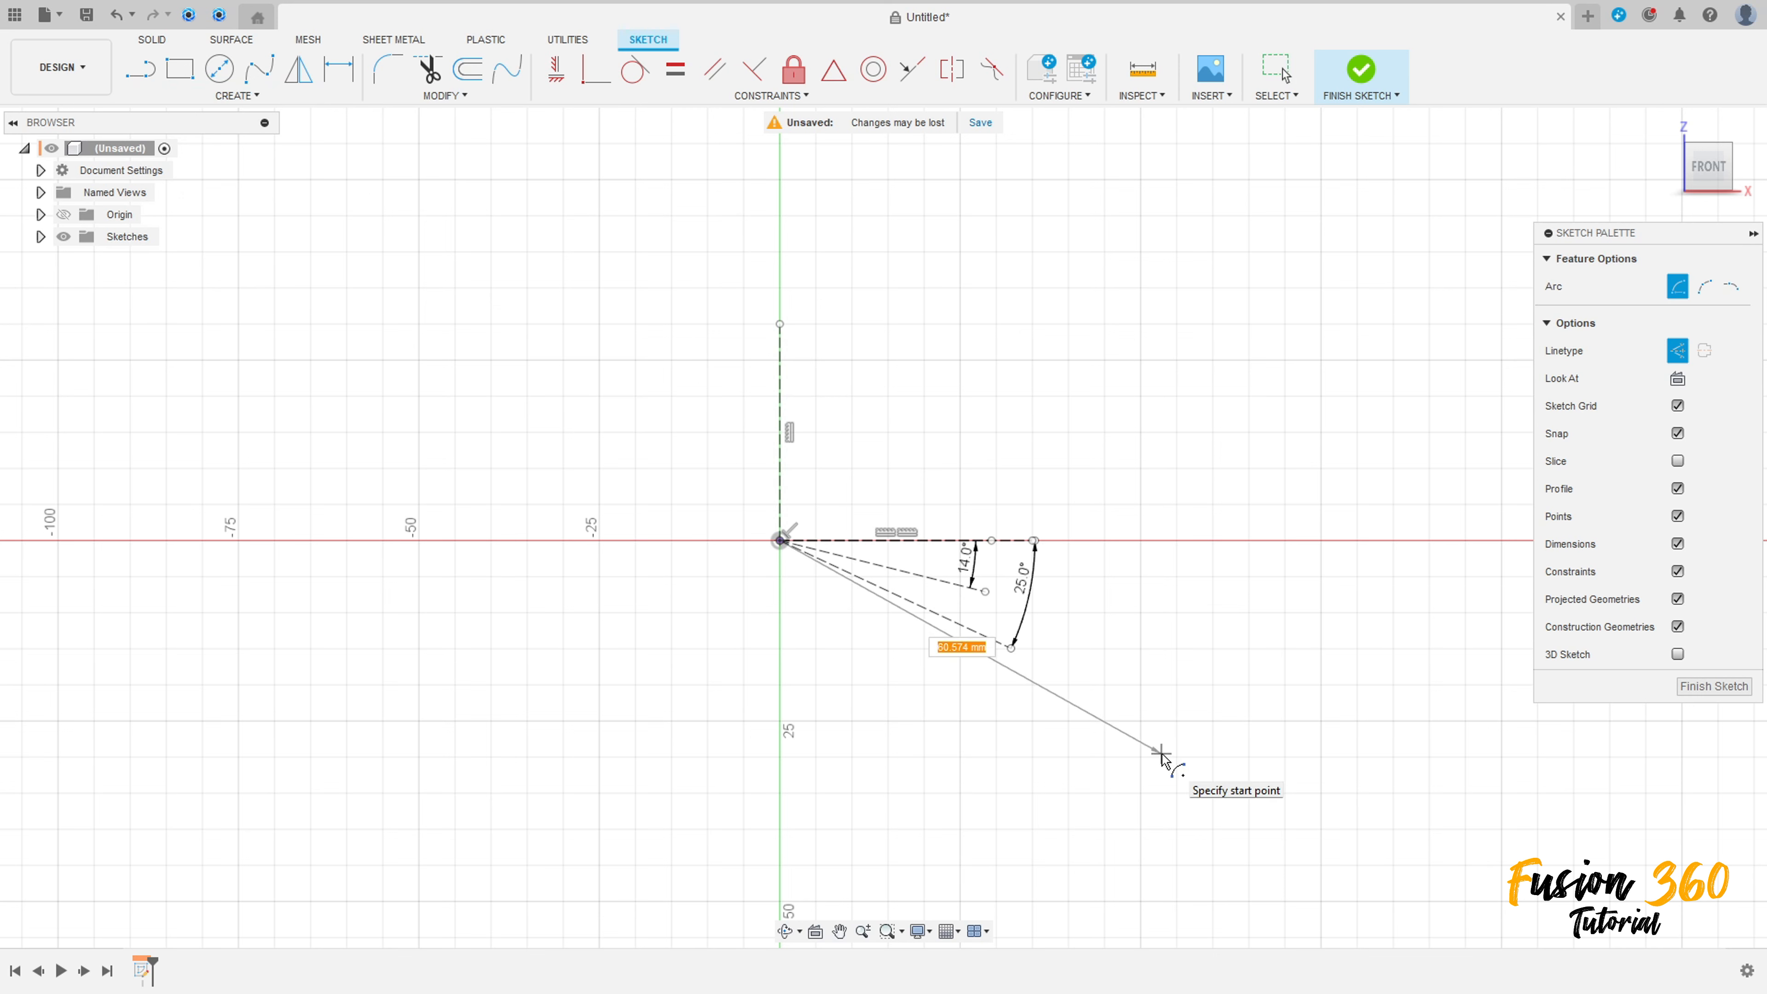
{"action": "type", "text": "63"}
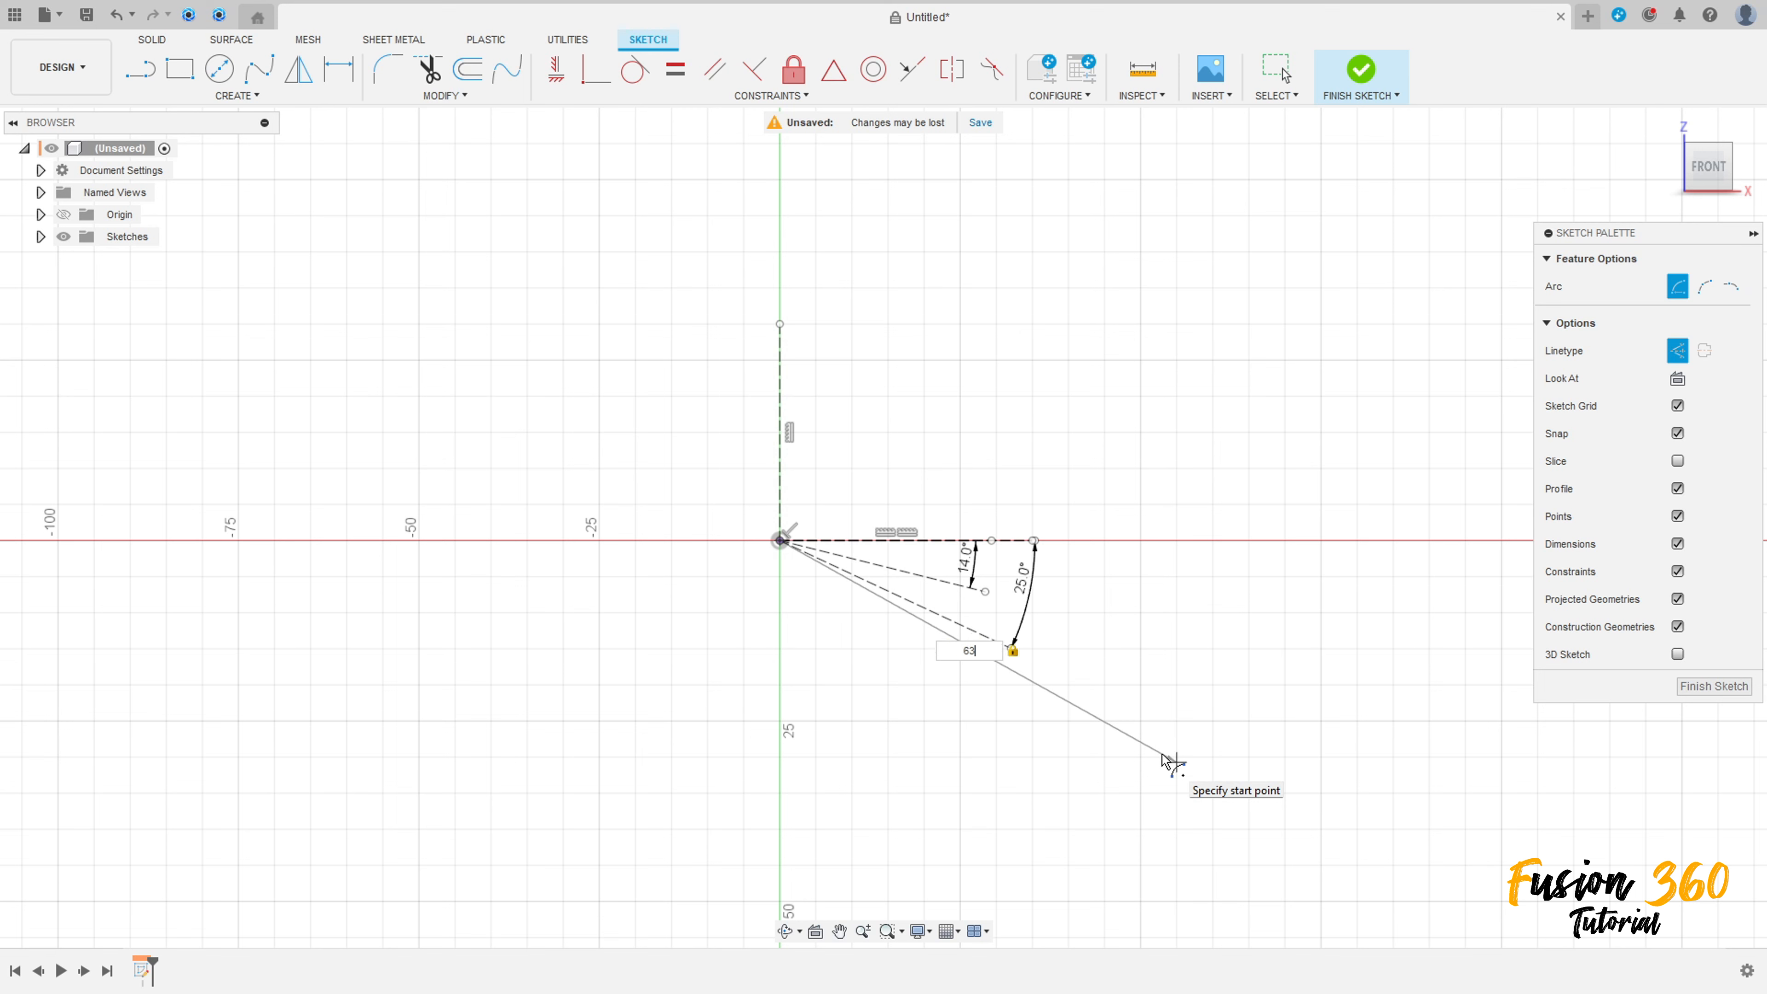
{"action": "left_click", "coordinate": [1174, 762]}
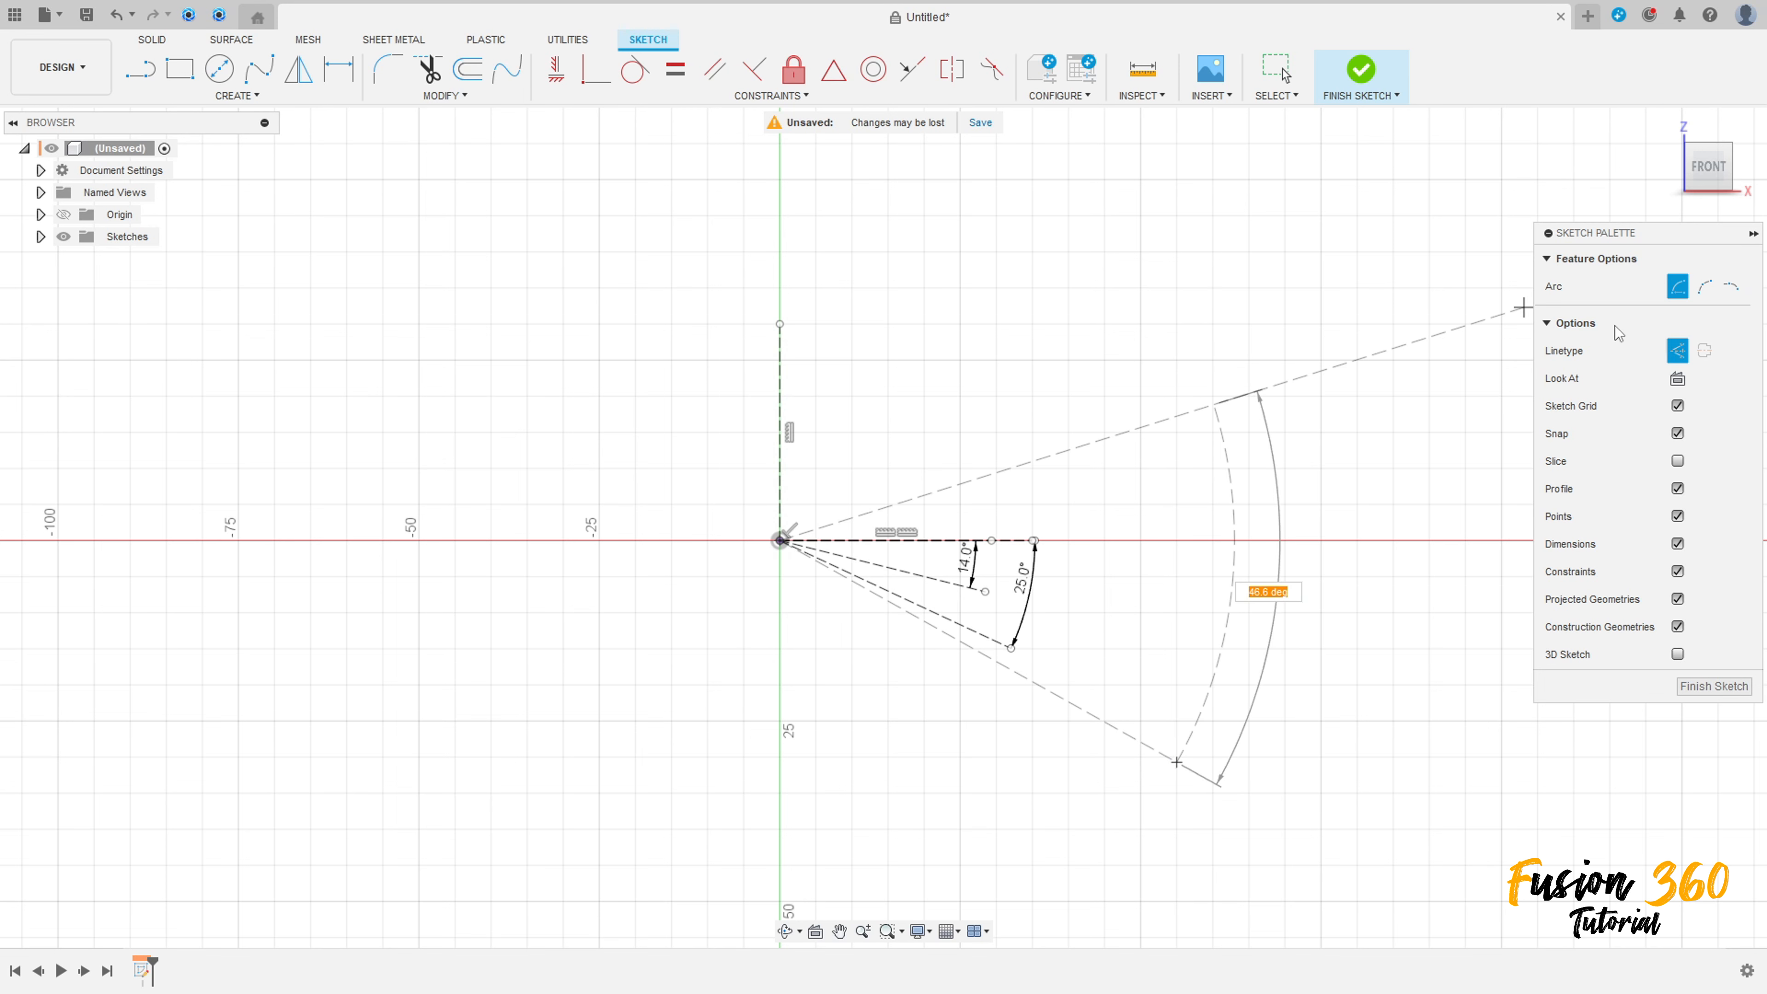
{"action": "left_click", "coordinate": [1678, 350]}
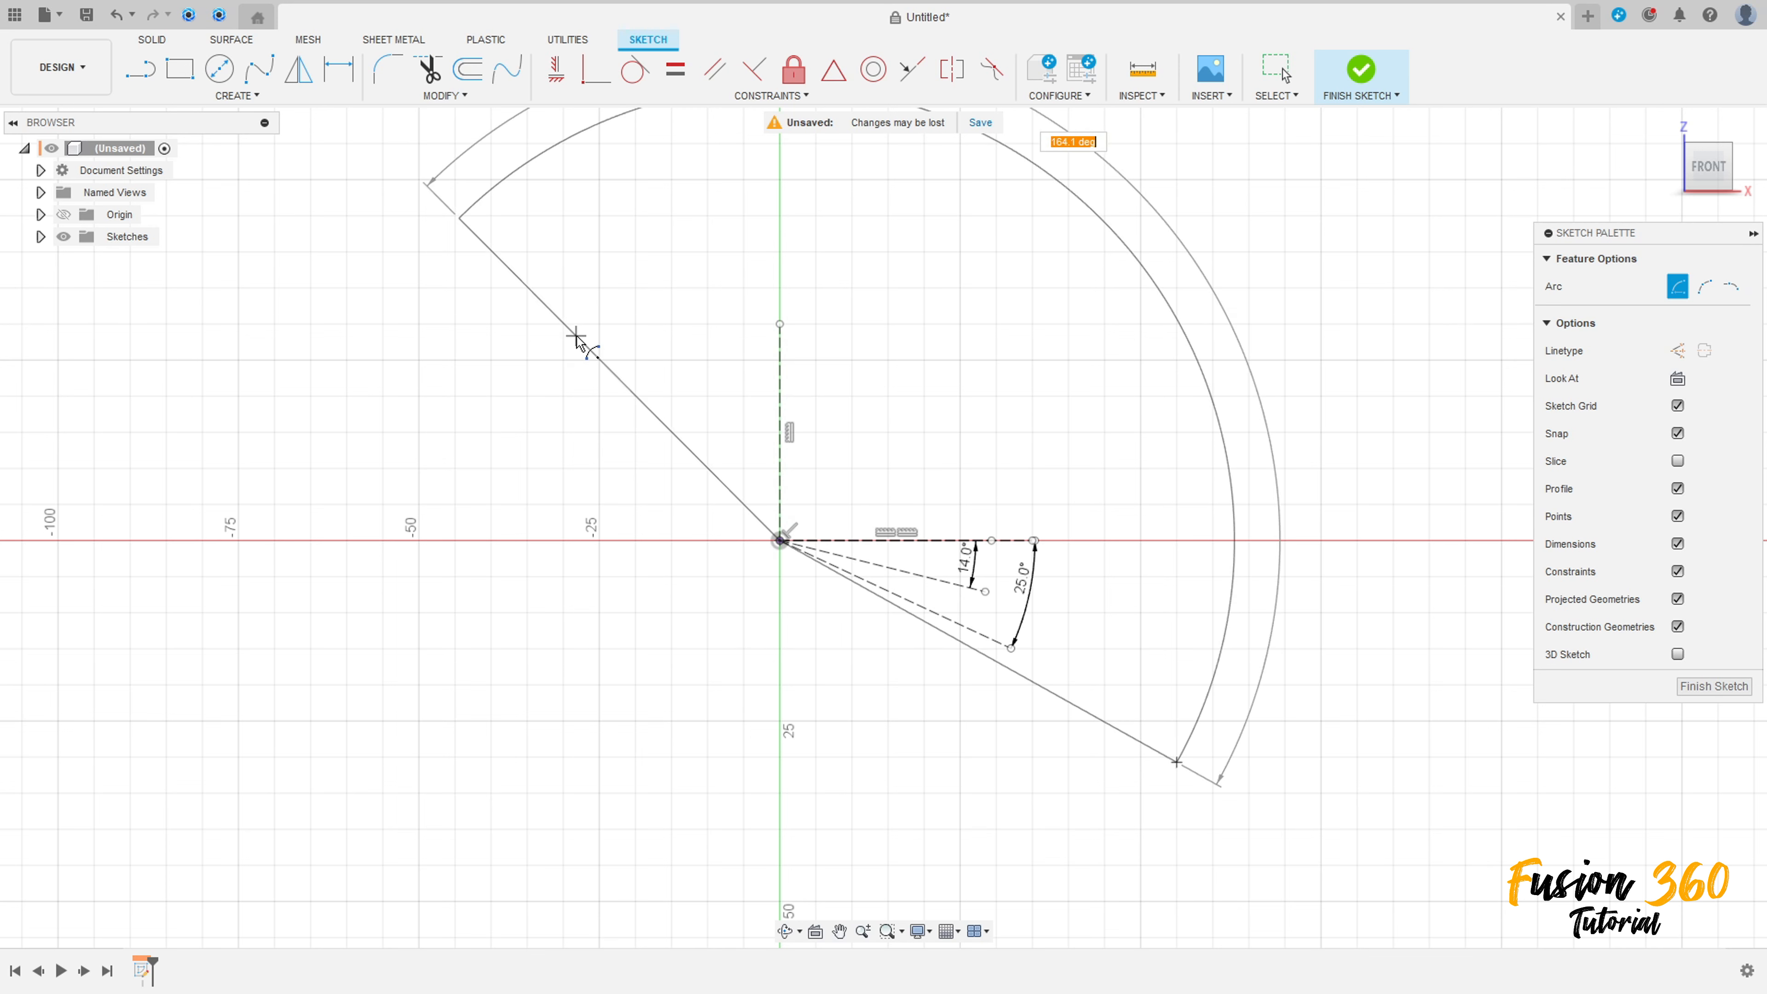
{"action": "left_click", "coordinate": [486, 247]}
{"action": "middle_click_drag", "start_coordinate": [786, 338], "coordinate": [723, 429]}
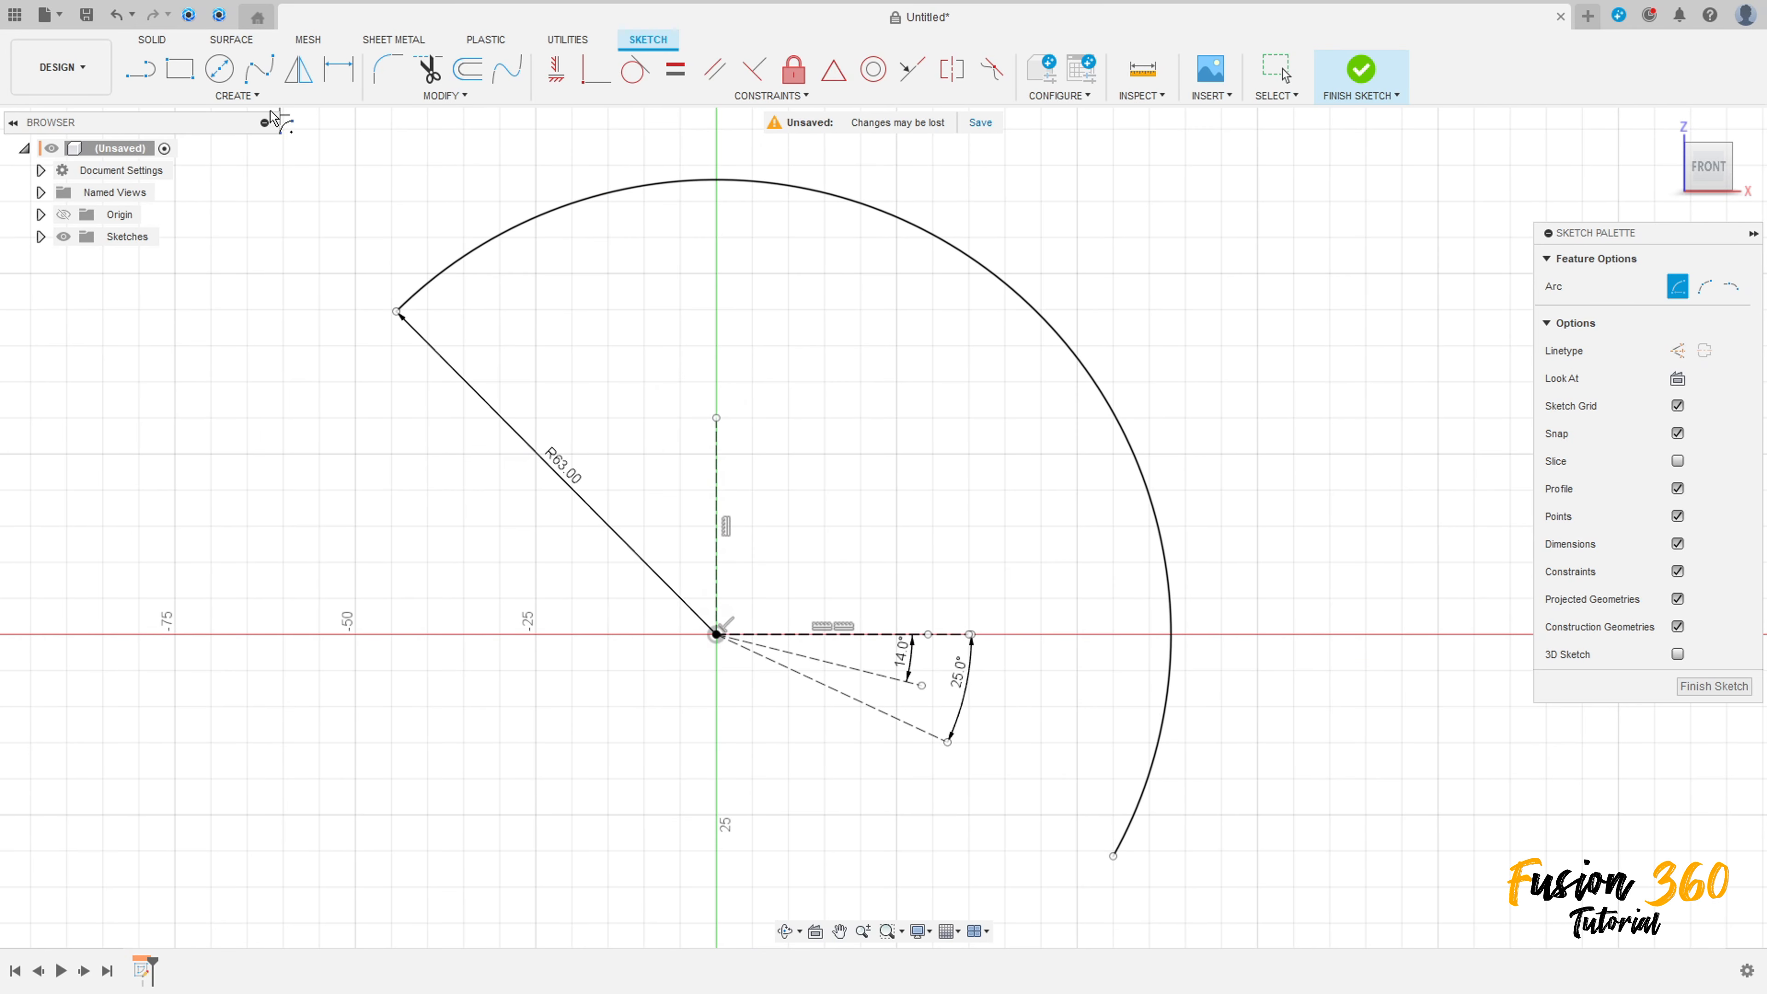
Draw a concentric center-point arc of radius 50 mm about the origin, inside the larger arc.
{"action": "left_click", "coordinate": [253, 96]}
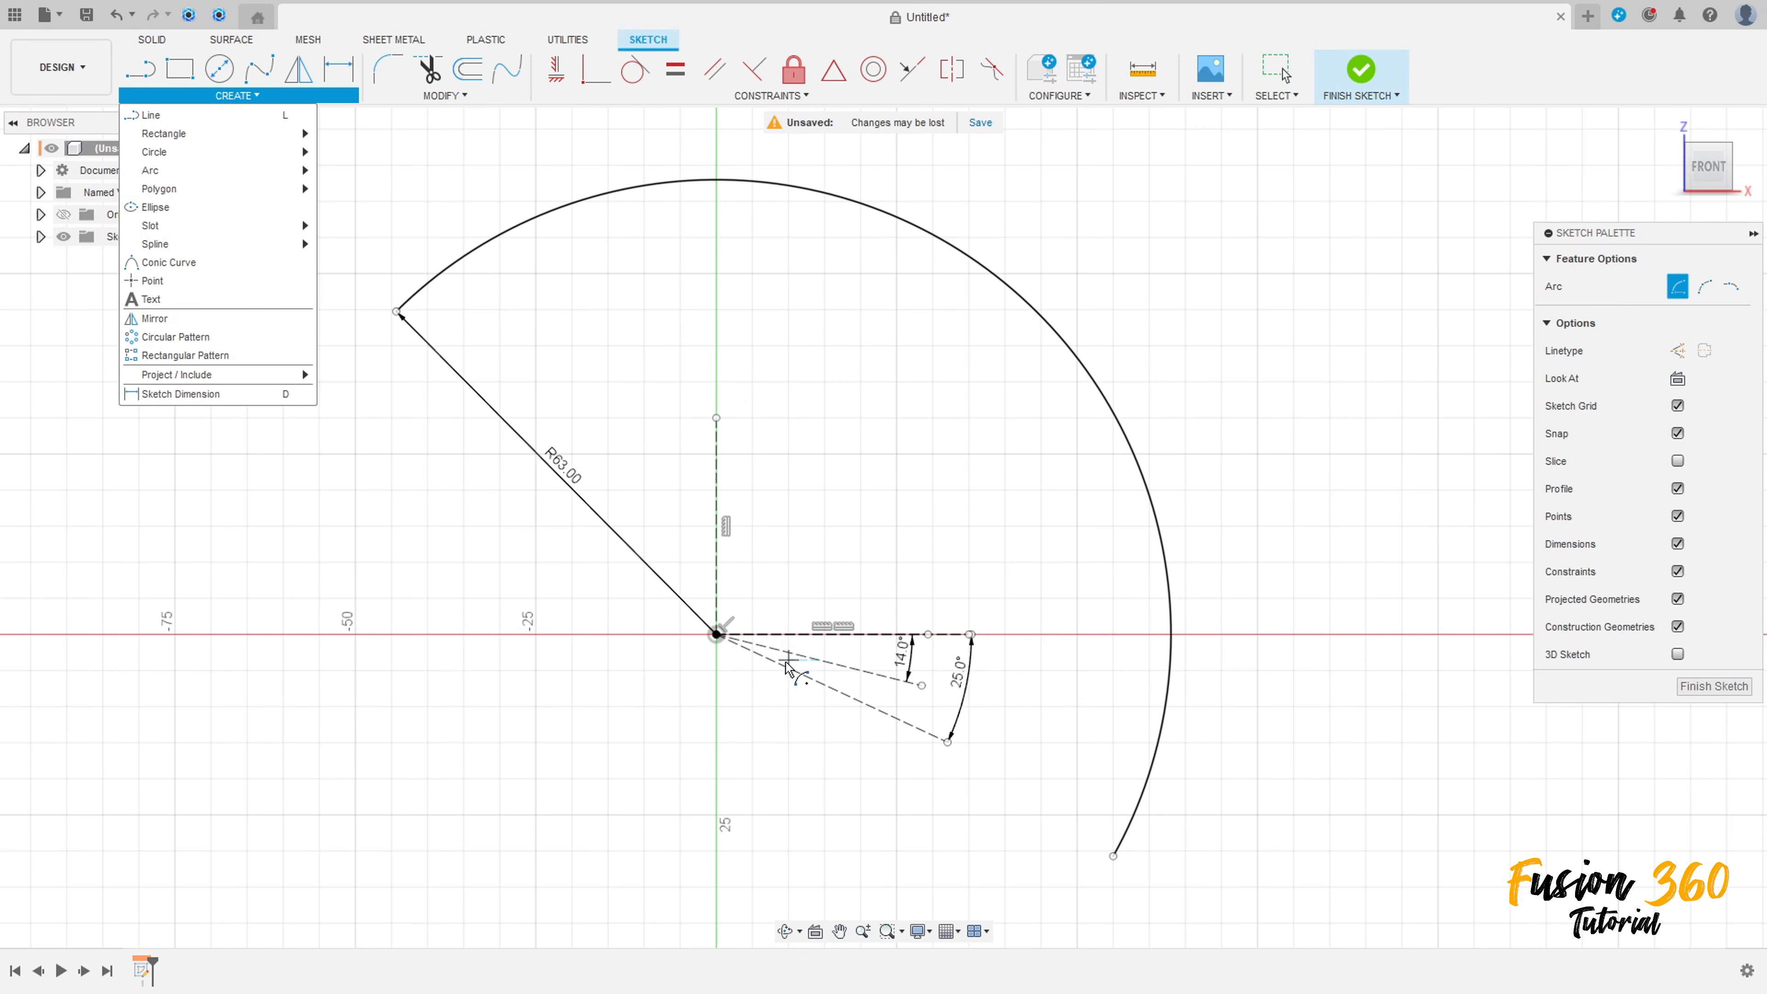
{"action": "left_click", "coordinate": [717, 635]}
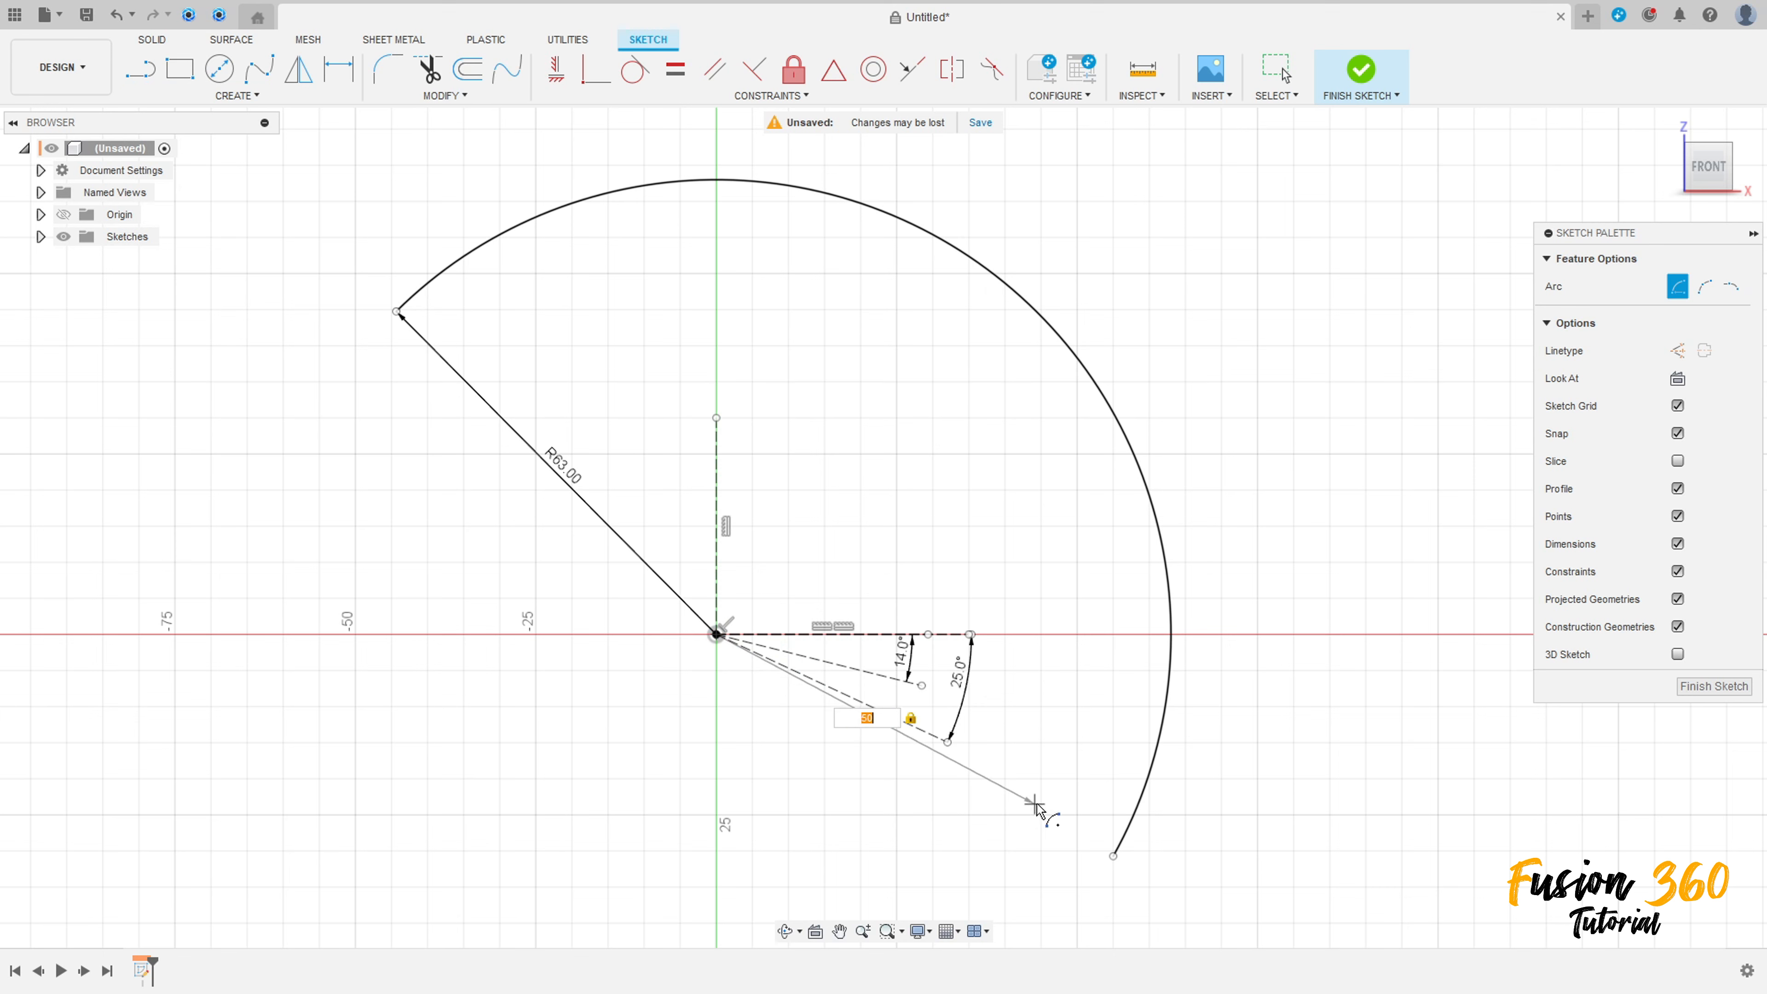
{"action": "left_click", "coordinate": [1032, 808]}
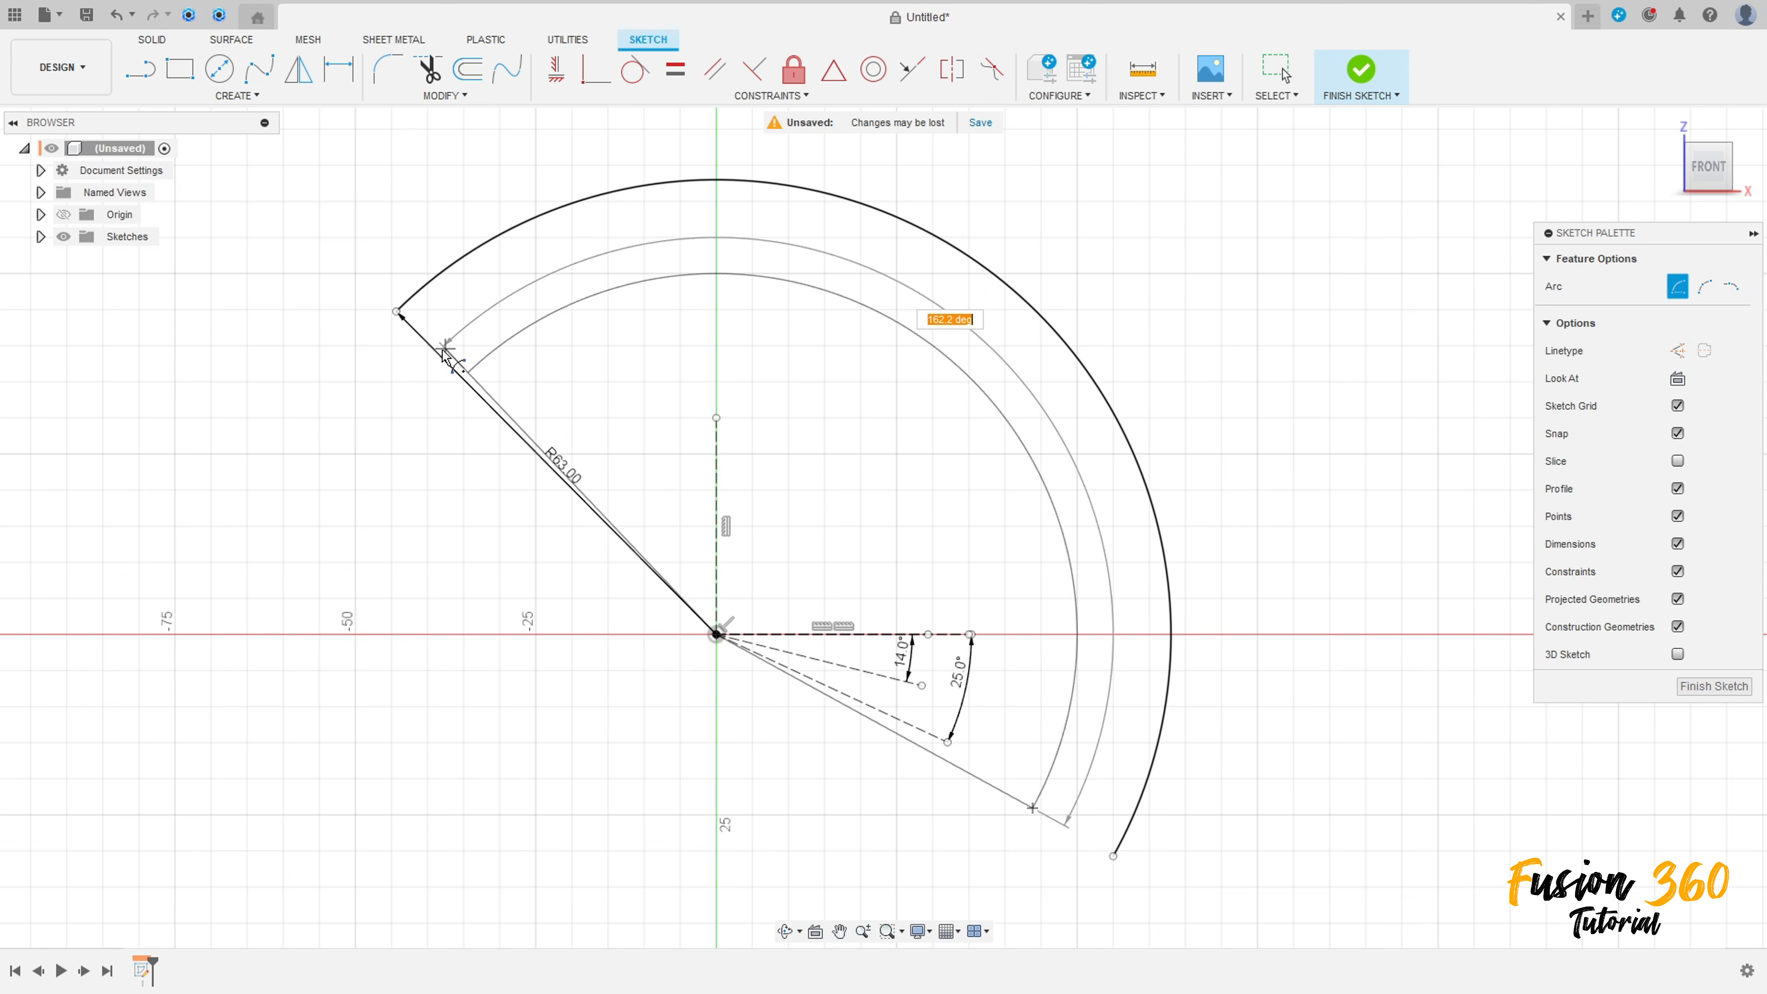
{"action": "left_click", "coordinate": [416, 434]}
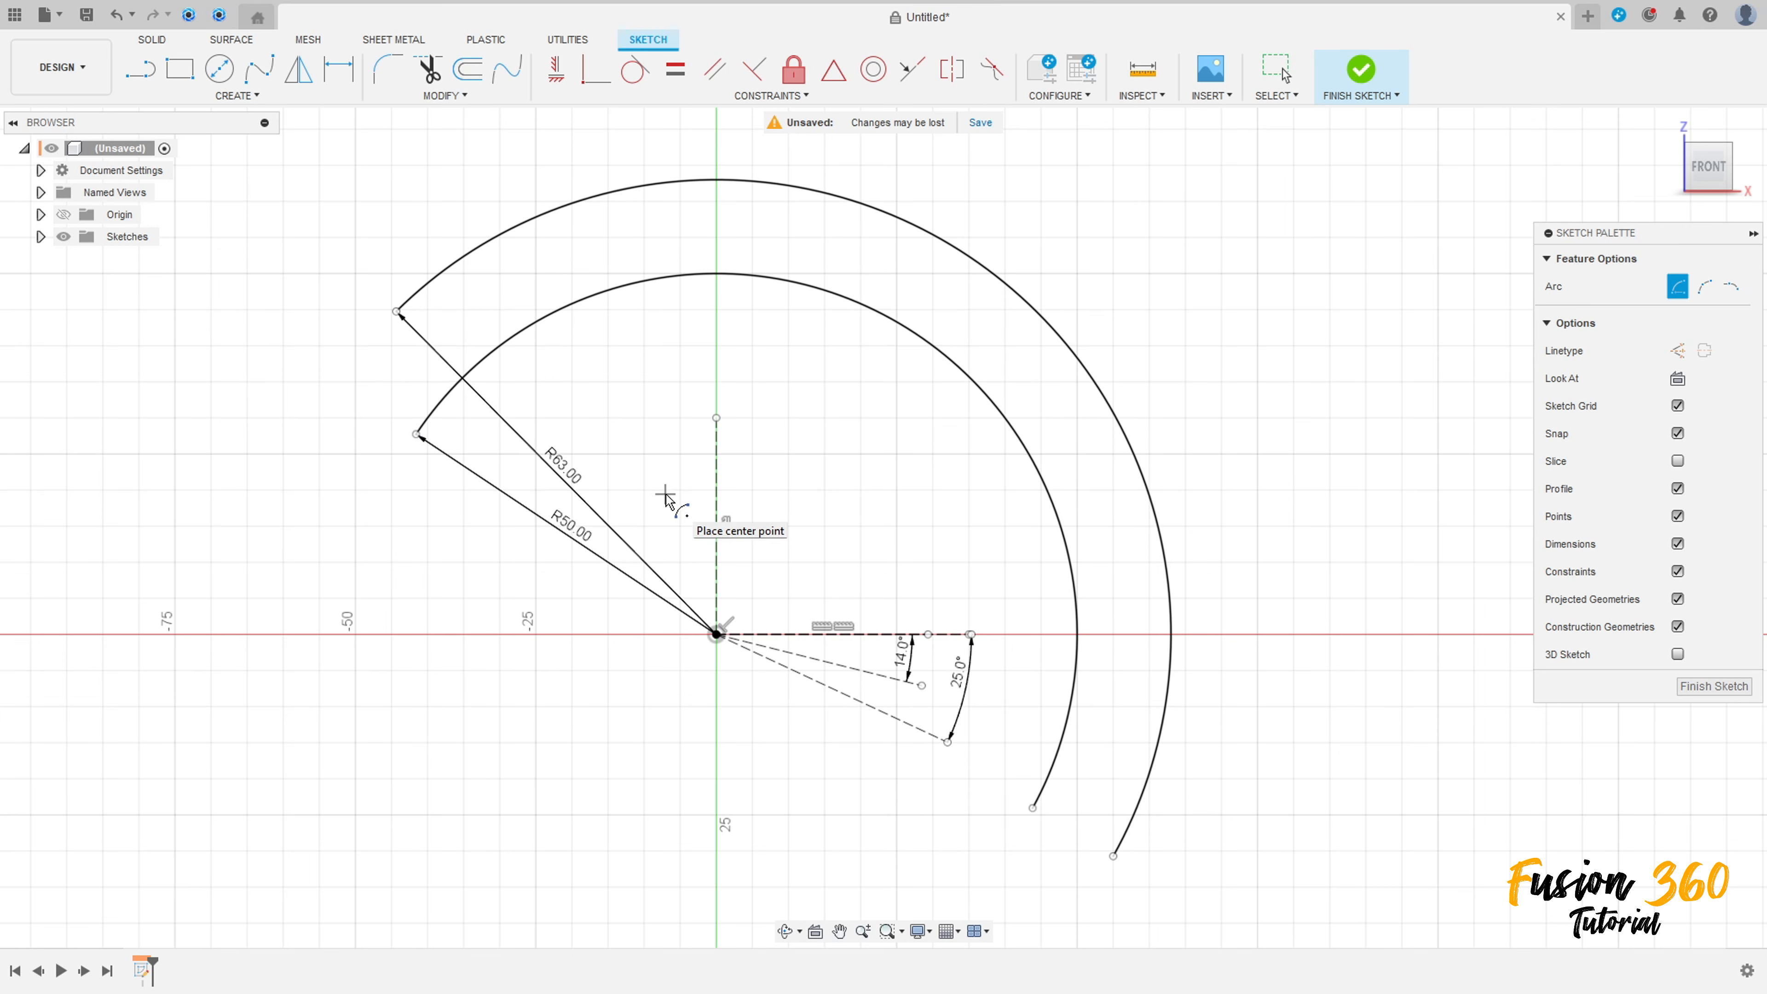
{"action": "key", "text": "Escape"}
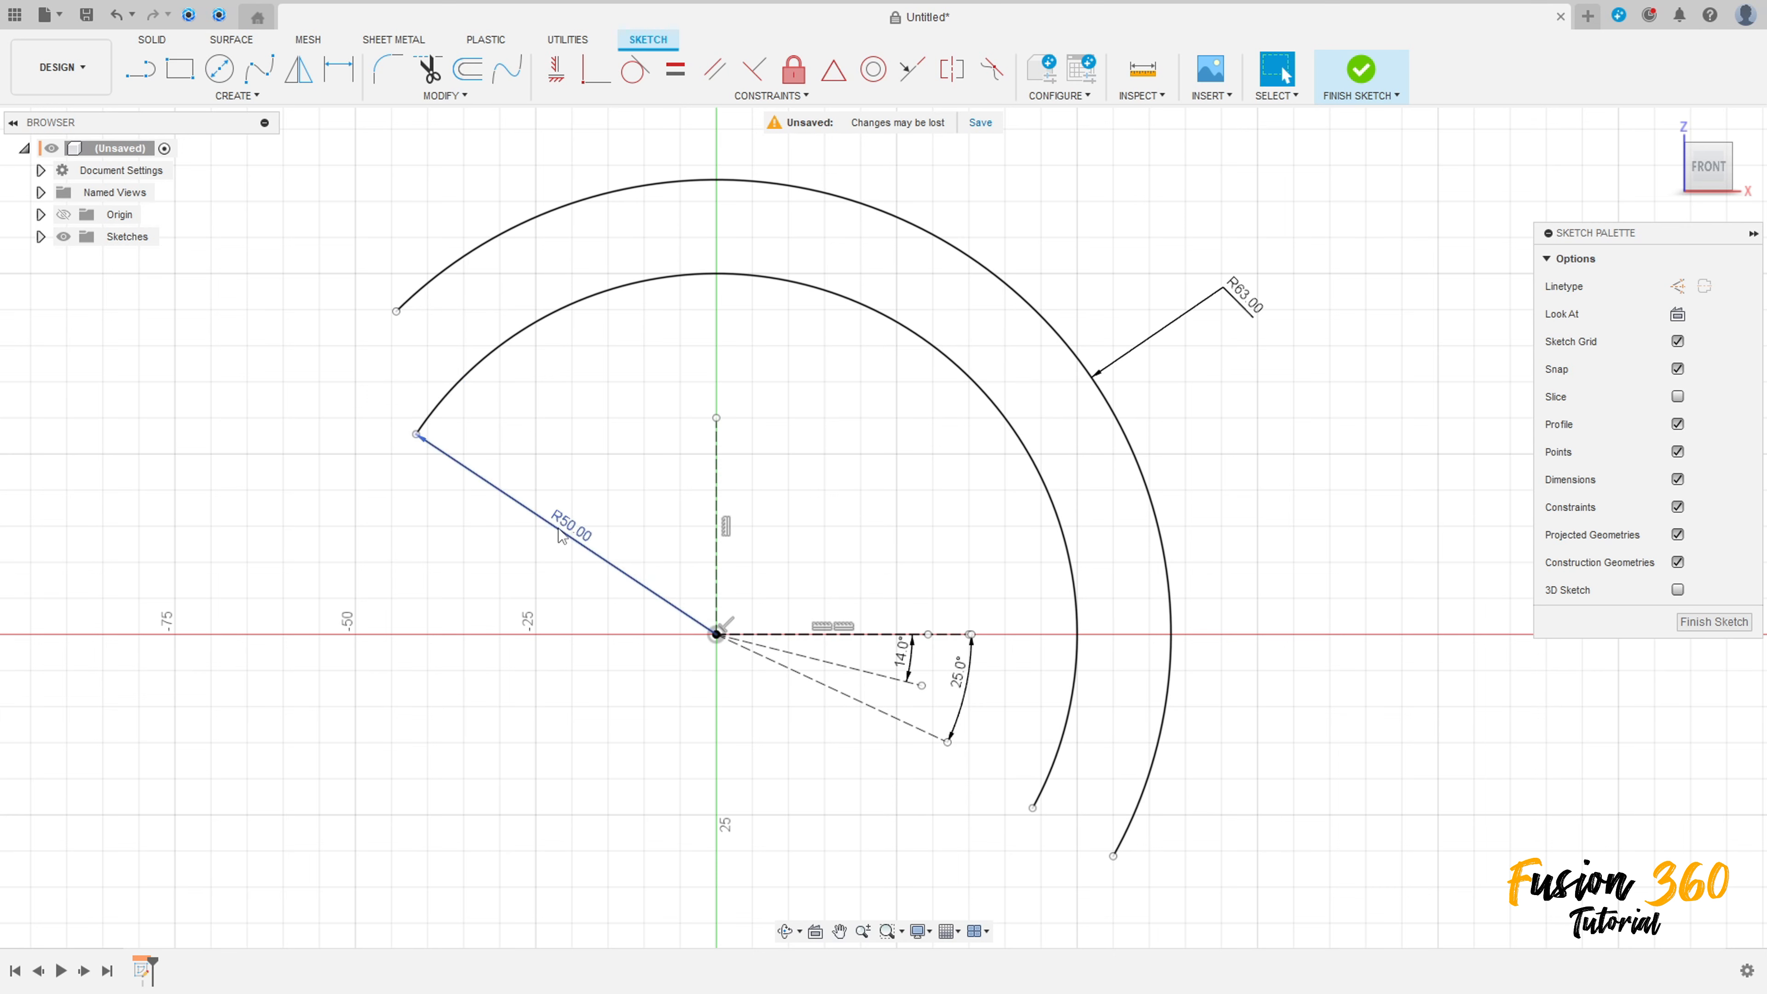
Move the radius dimensions to the outer right side of the two arcs.
{"action": "mouse_move", "coordinate": [560, 535]}
{"action": "left_mouse_down"}
{"action": "mouse_move", "coordinate": [1232, 515]}
{"action": "mouse_move", "coordinate": [1297, 475]}
{"action": "left_mouse_up"}
{"action": "middle_click_drag", "start_coordinate": [1282, 645], "coordinate": [1291, 563]}
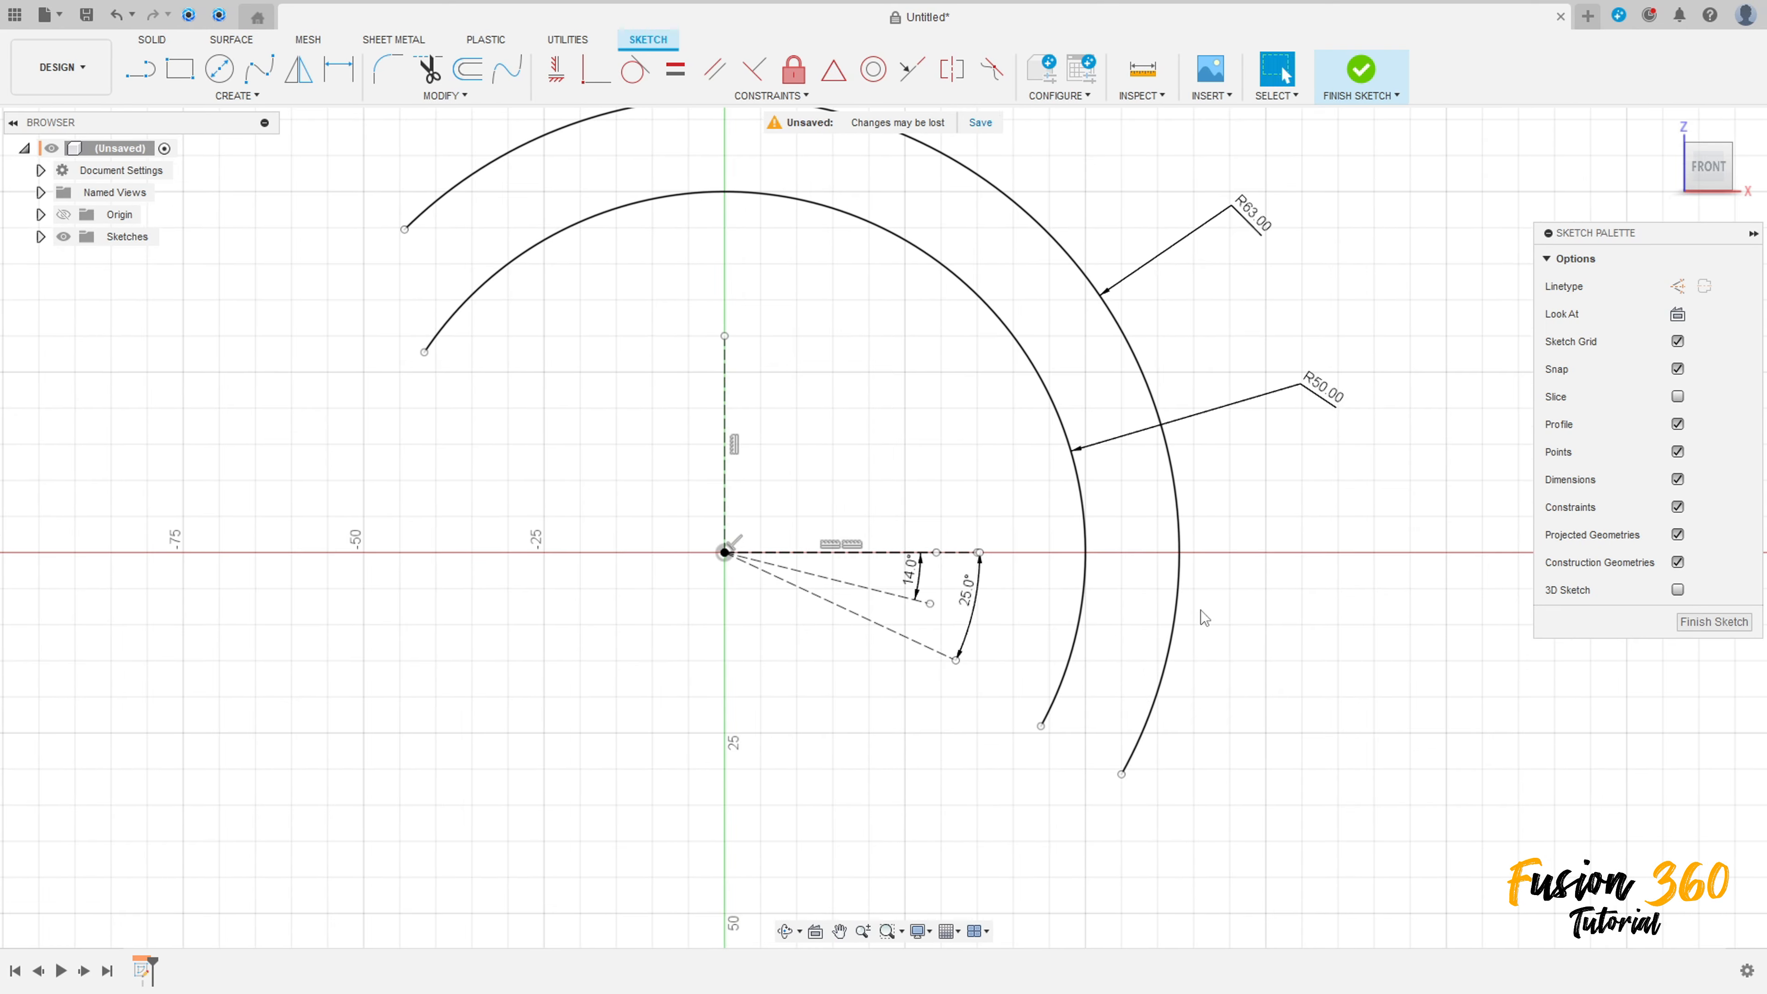
{"action": "scroll", "coordinate": [1051, 597], "scroll_direction": "down", "scroll_amount": 2}
{"action": "middle_click_drag", "start_coordinate": [888, 546], "coordinate": [907, 604]}
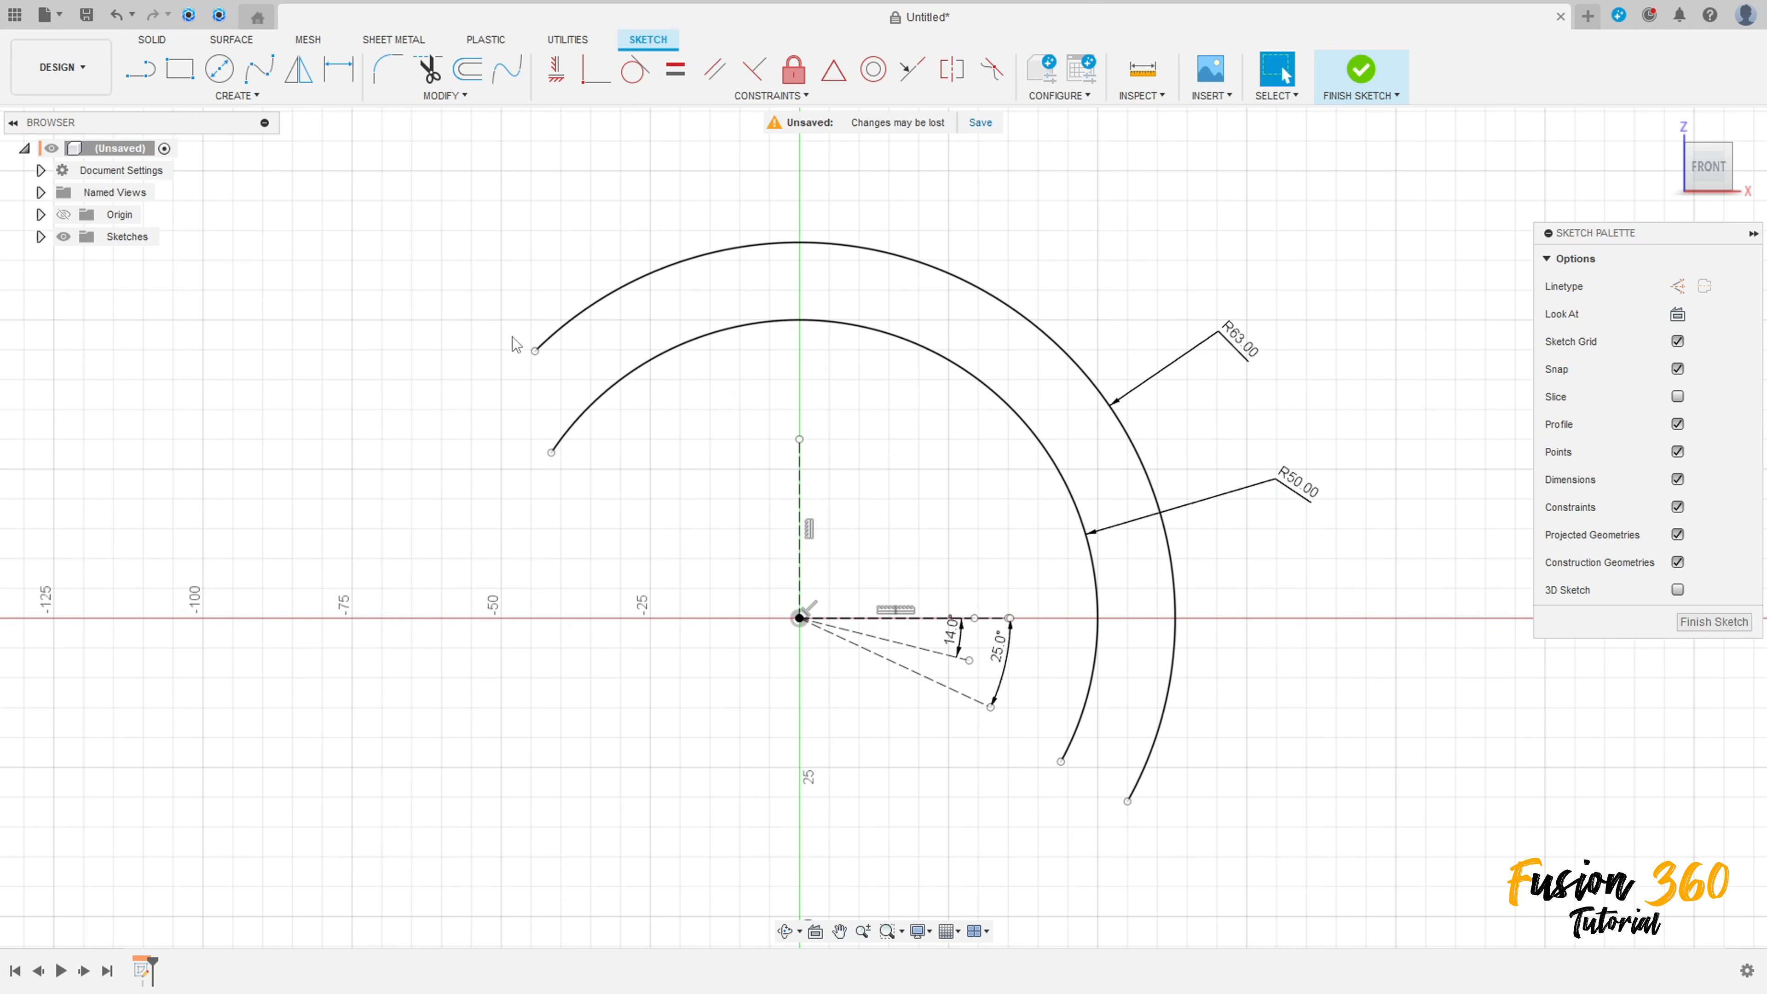
Align the upper-left endpoints of both arcs vertically and connect them with a straight line.
{"action": "left_click", "coordinate": [556, 69]}
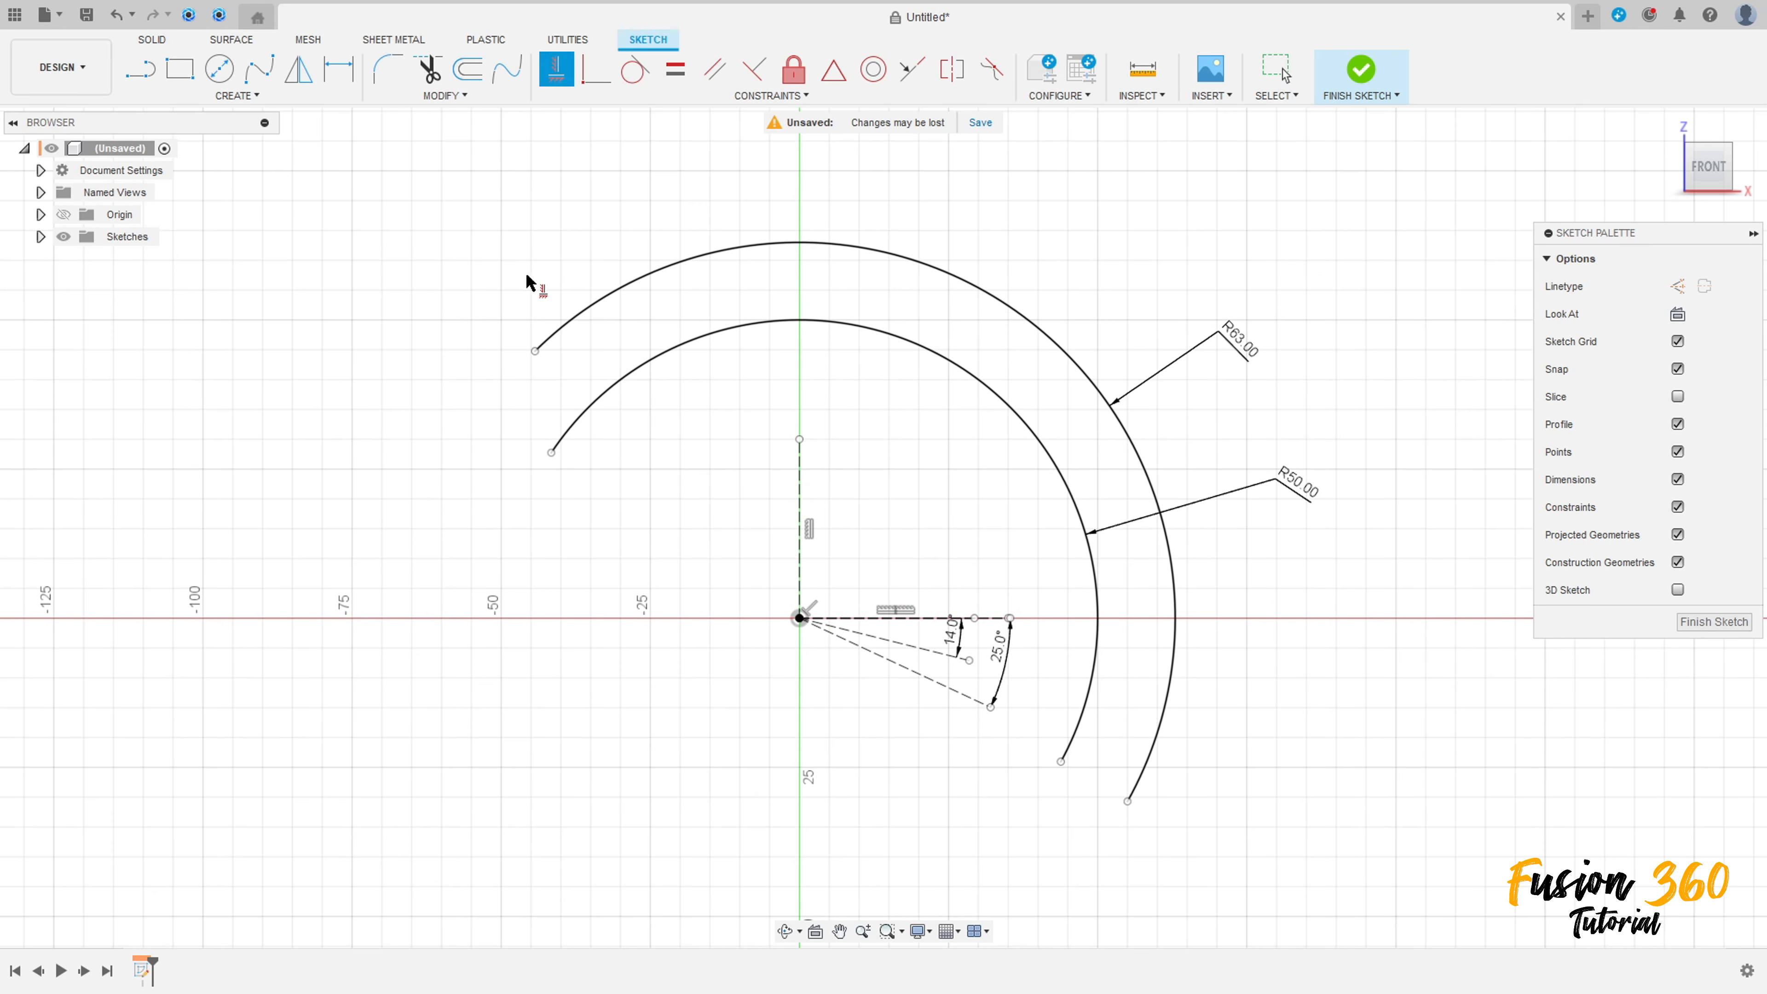
{"action": "left_click", "coordinate": [535, 352]}
{"action": "left_click", "coordinate": [550, 454]}
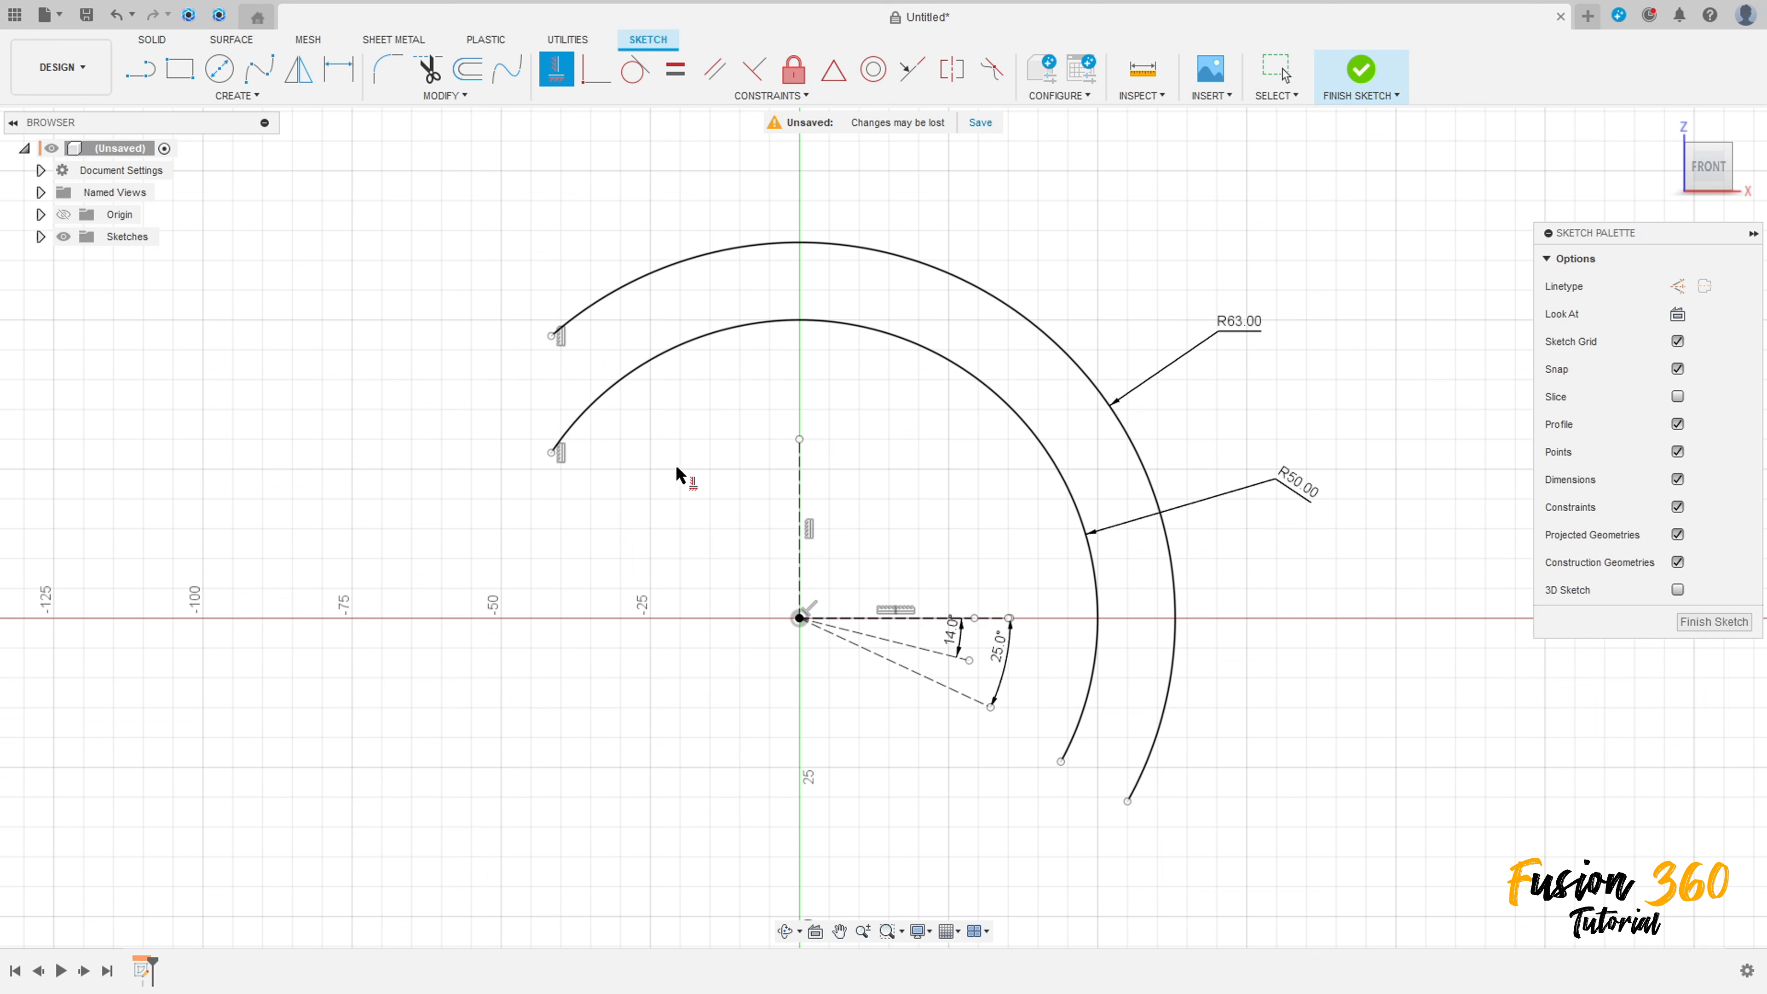
{"action": "key", "text": "l"}
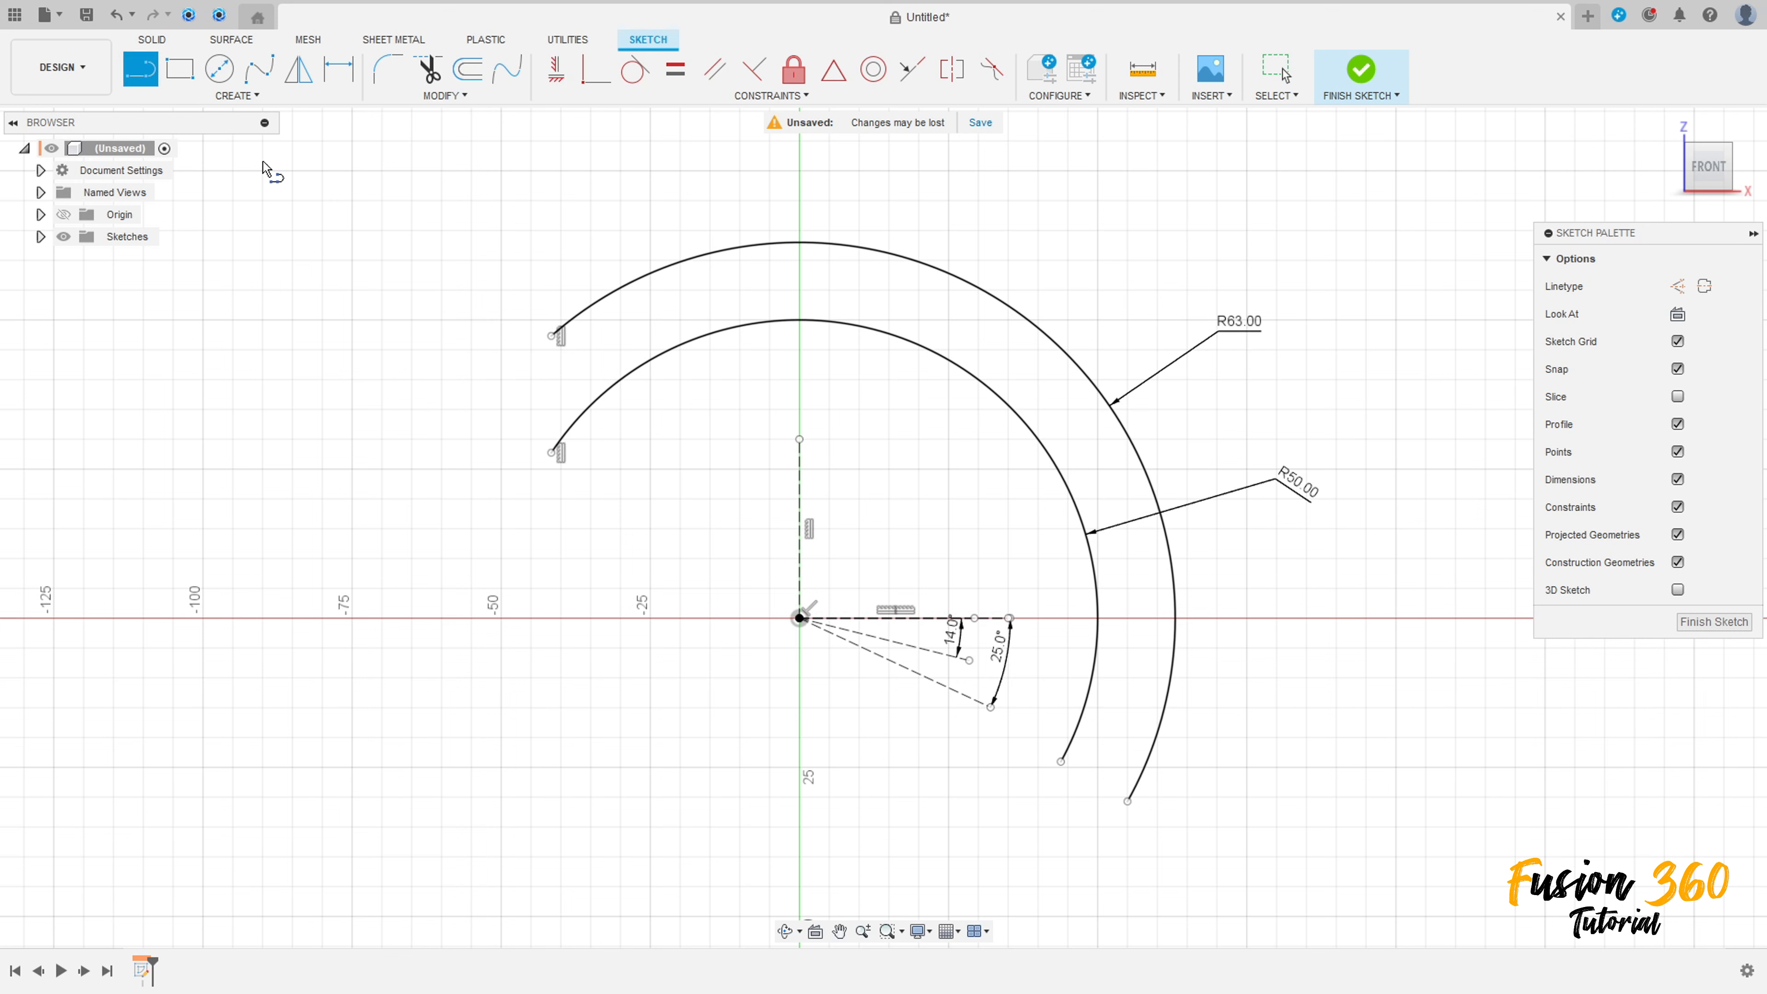
{"action": "left_click", "coordinate": [551, 335]}
{"action": "left_click", "coordinate": [551, 453]}
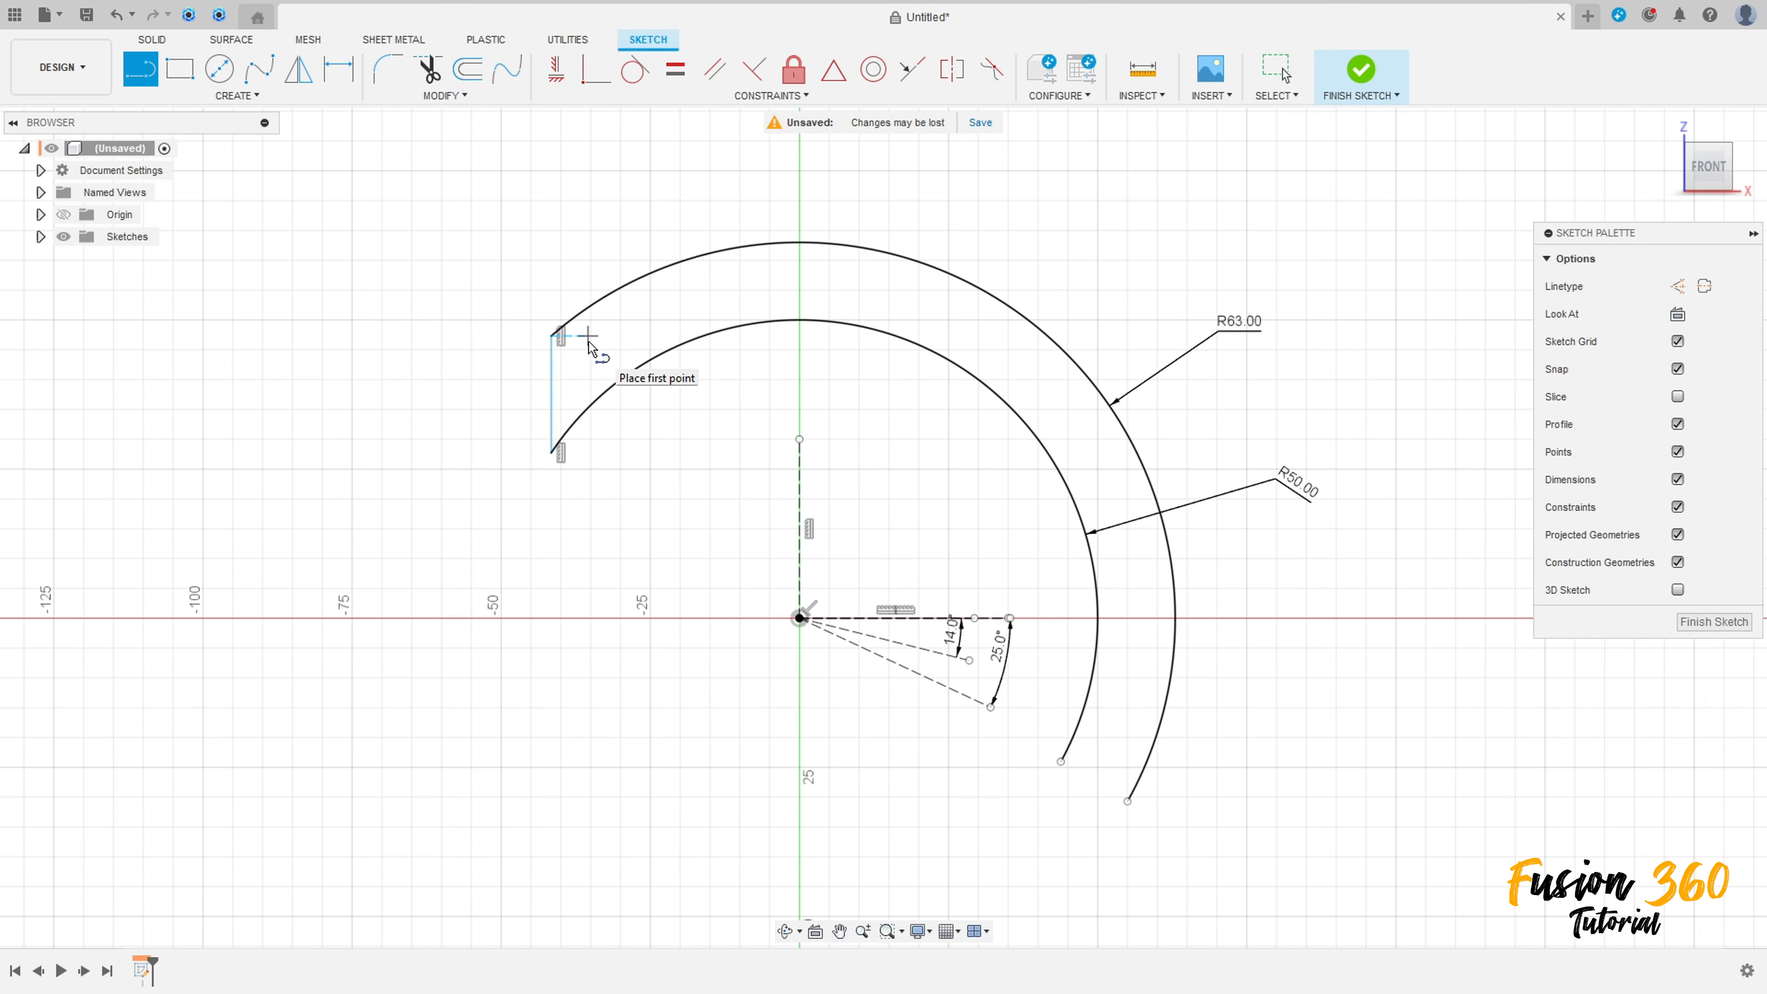
{"action": "key", "text": "Escape"}
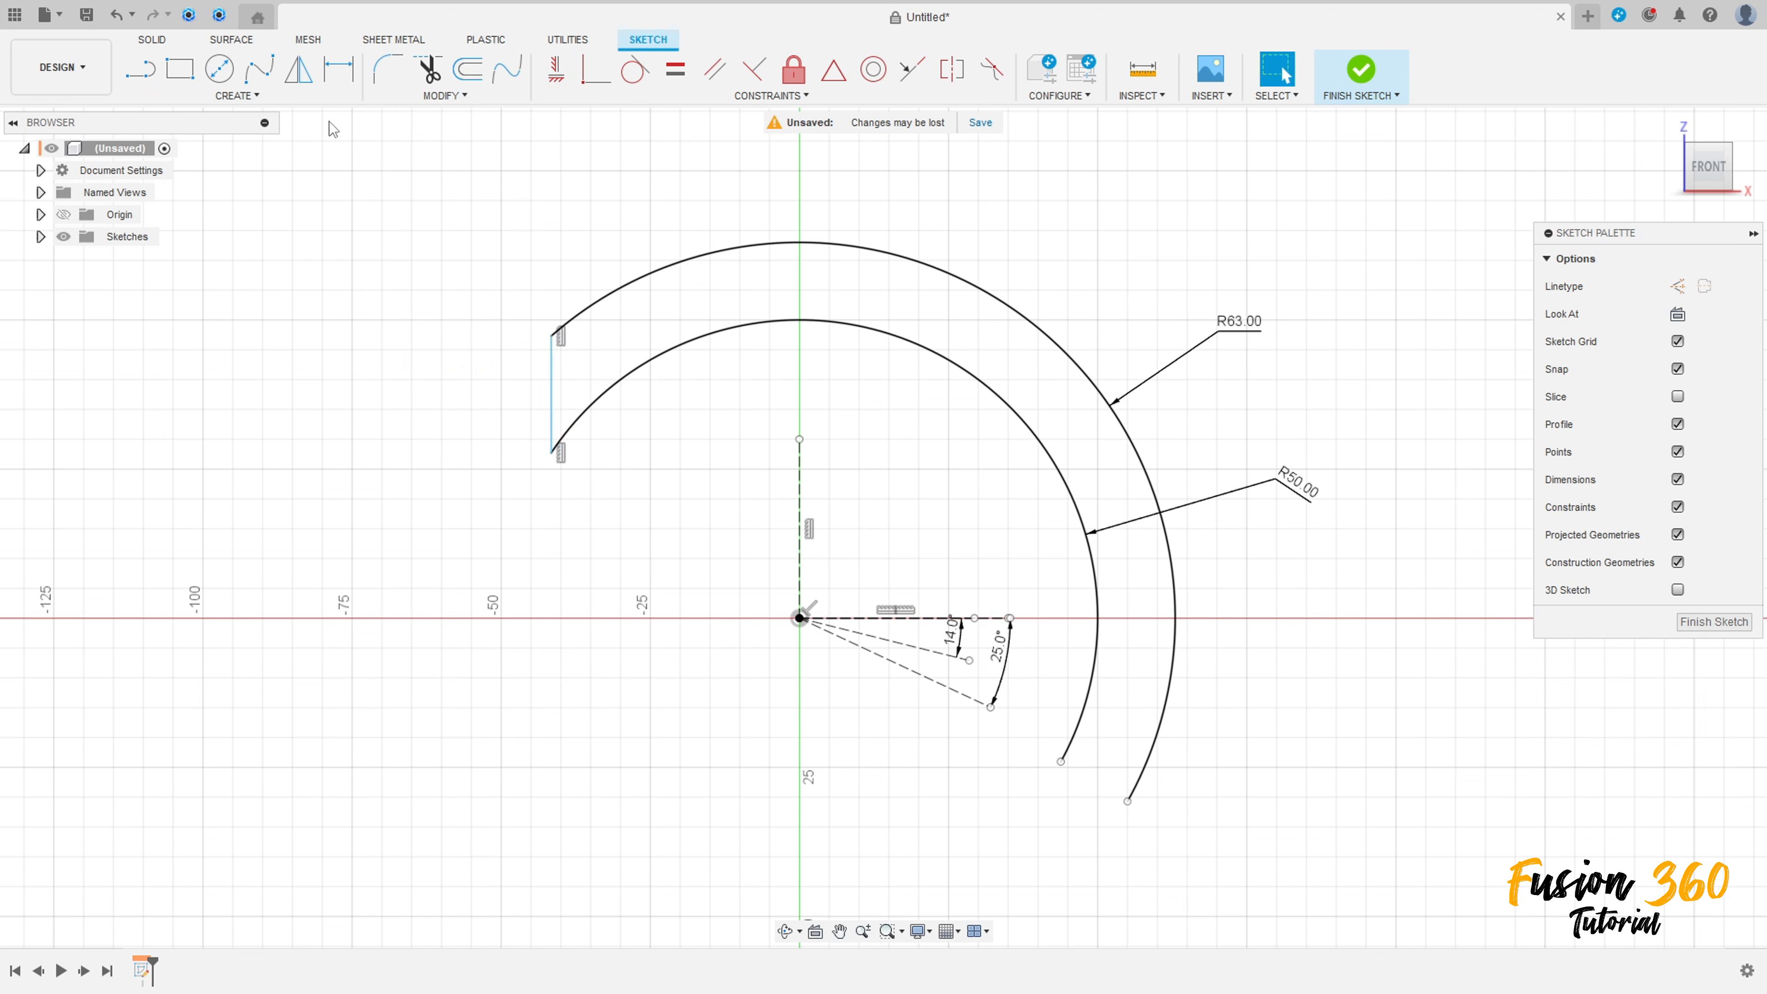
Dimension the horizontal distance from the inner arc's left endpoint to the vertical construction line as 25 mm.
{"action": "left_click", "coordinate": [338, 69]}
{"action": "left_click", "coordinate": [551, 454]}
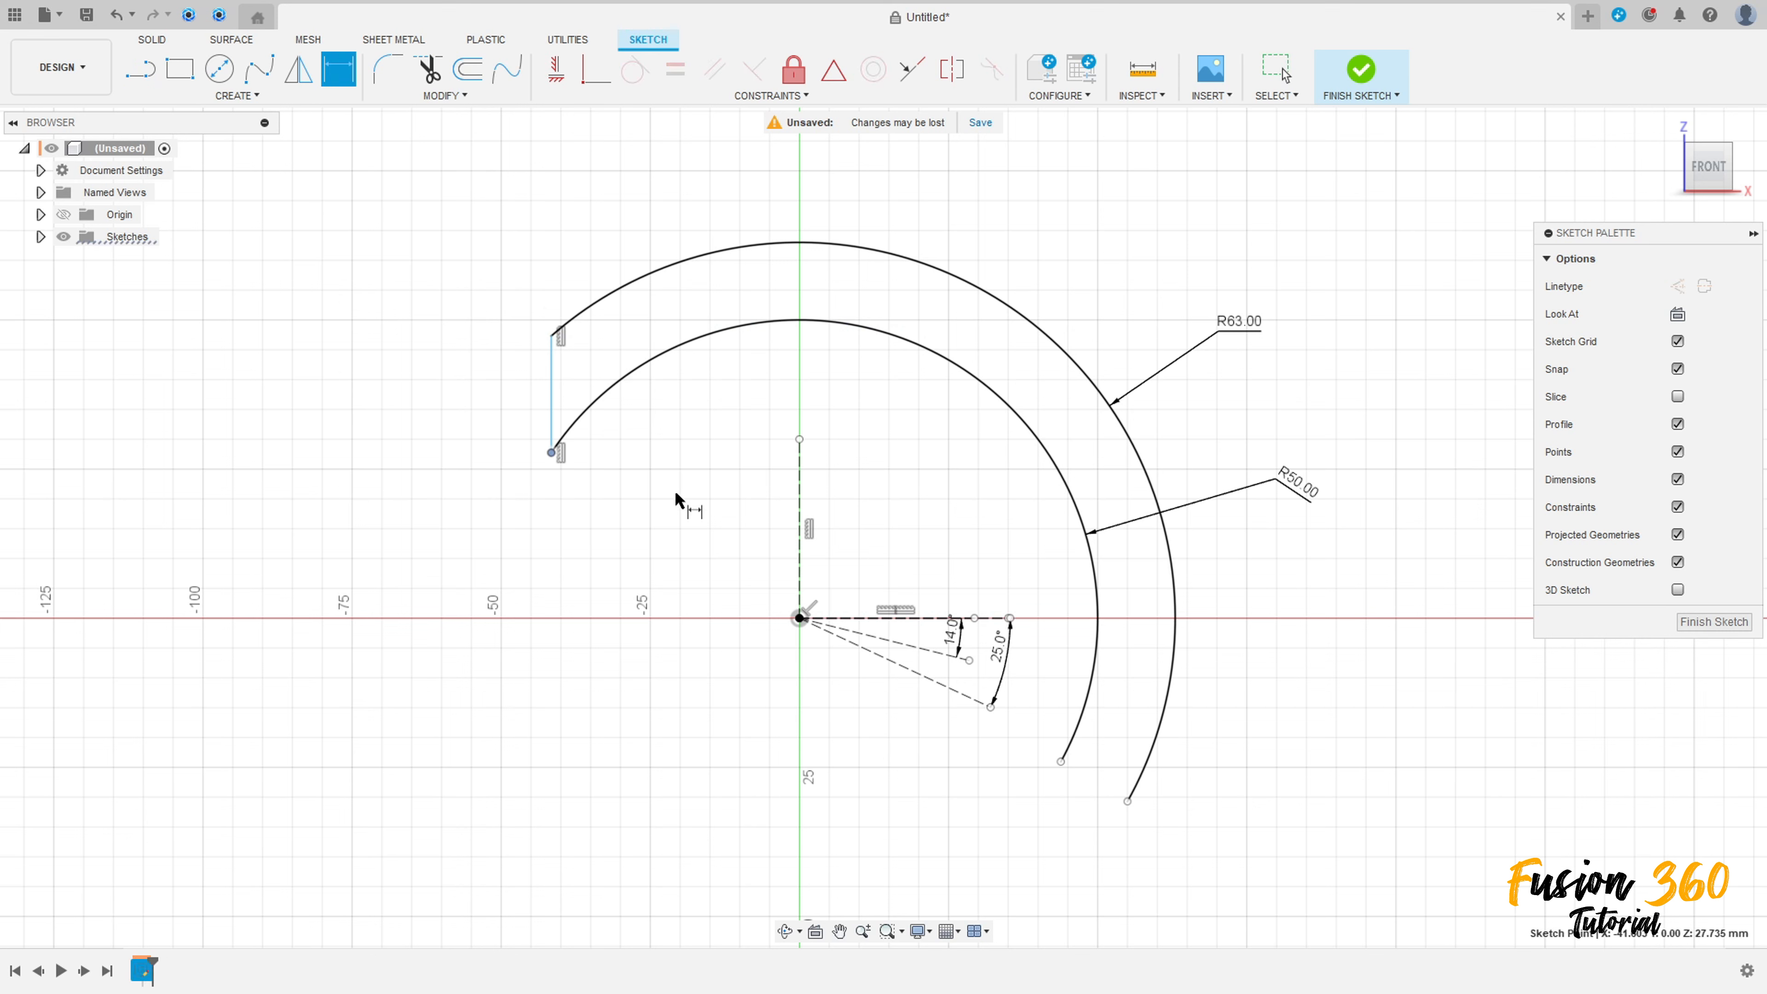
{"action": "left_click", "coordinate": [791, 479]}
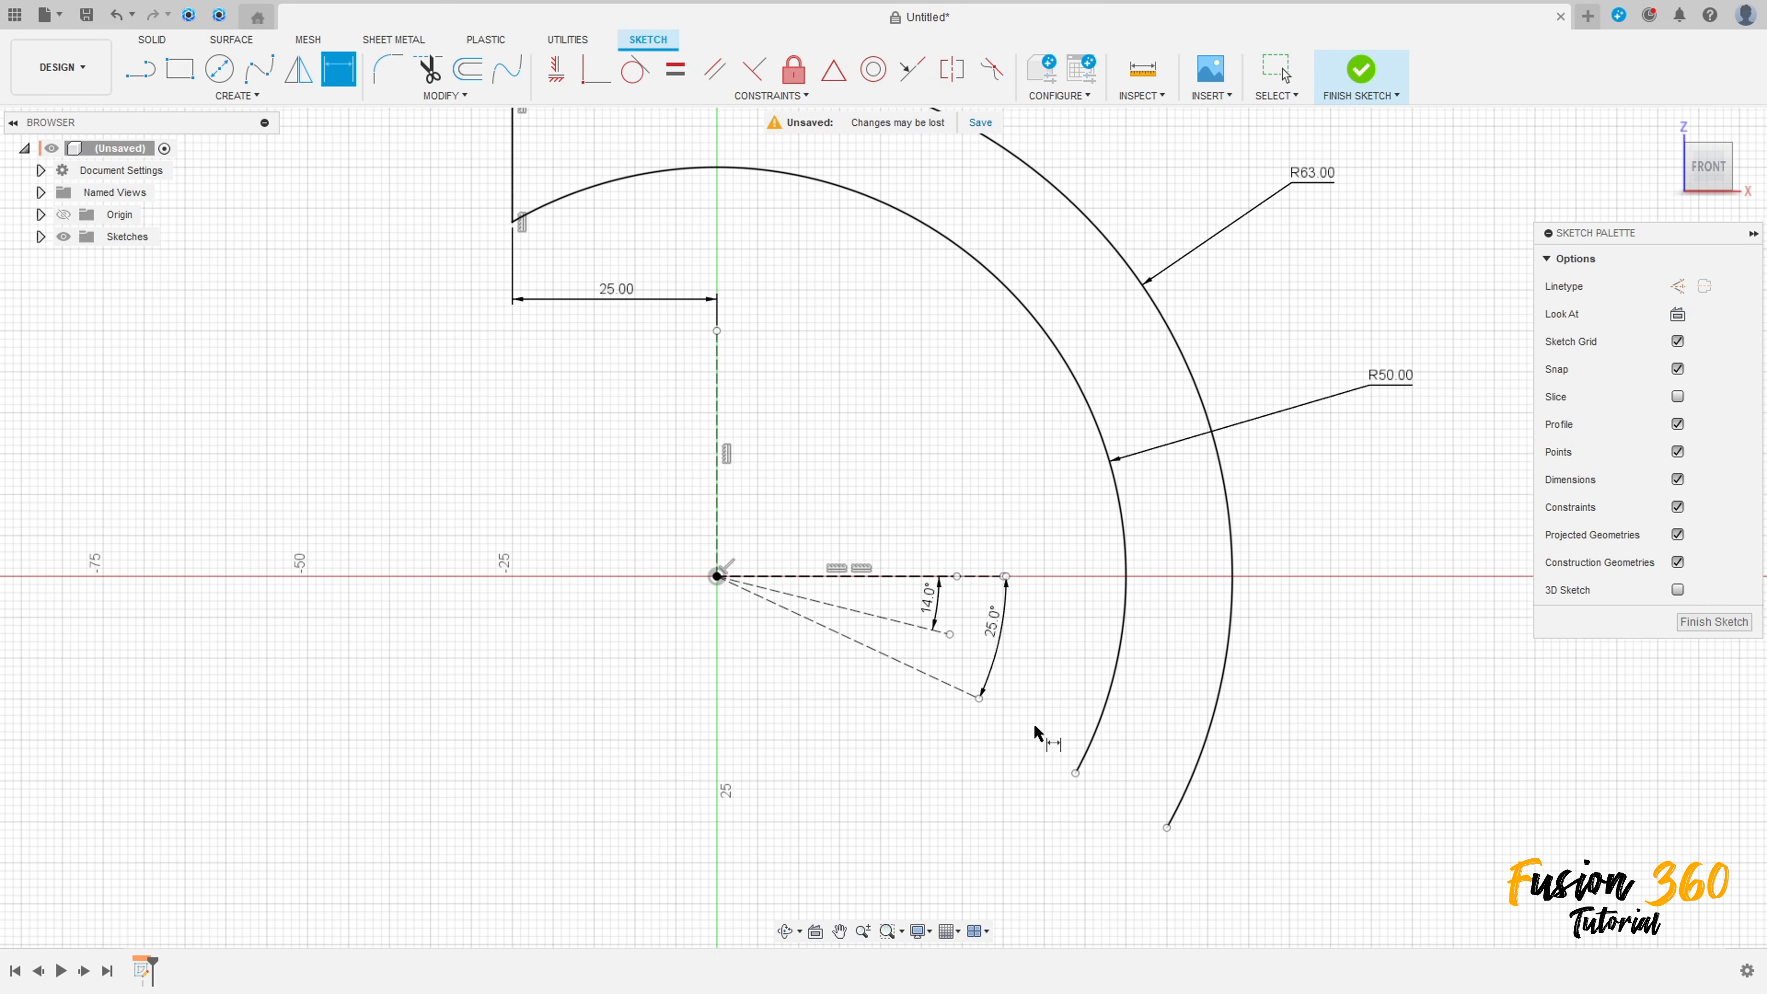
{"action": "middle_click_drag", "start_coordinate": [1045, 733], "coordinate": [840, 679]}
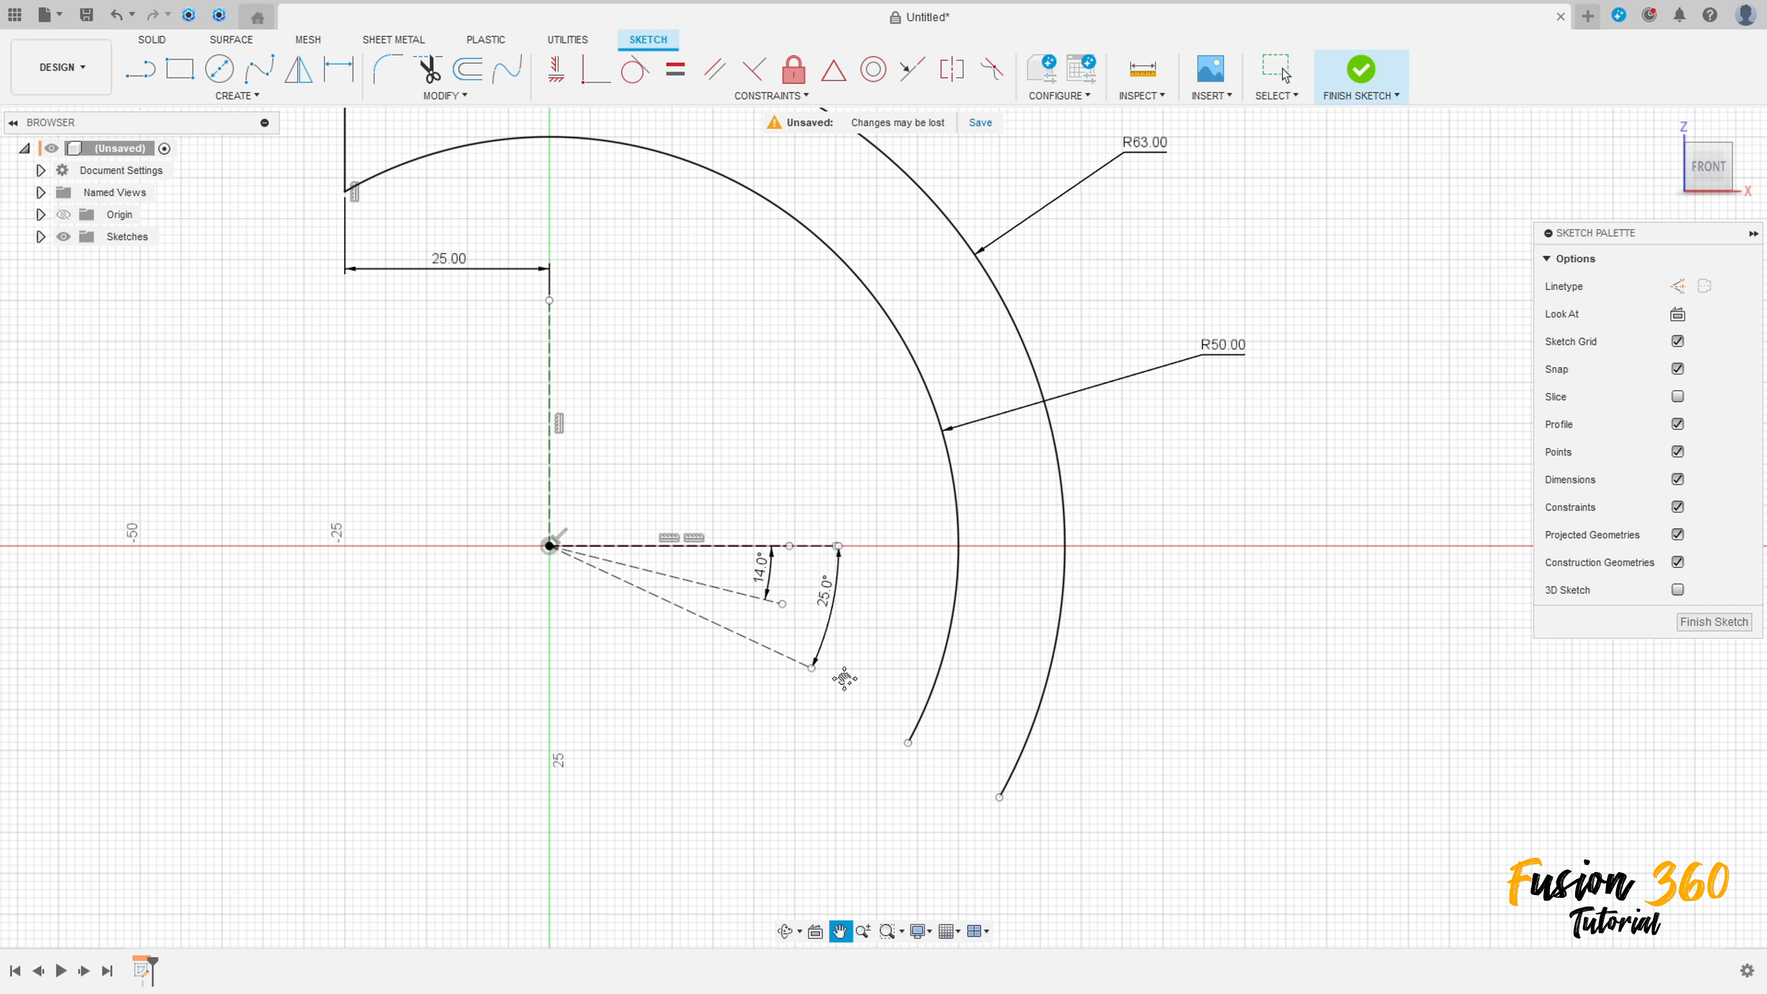
{"action": "key", "text": "Escape"}
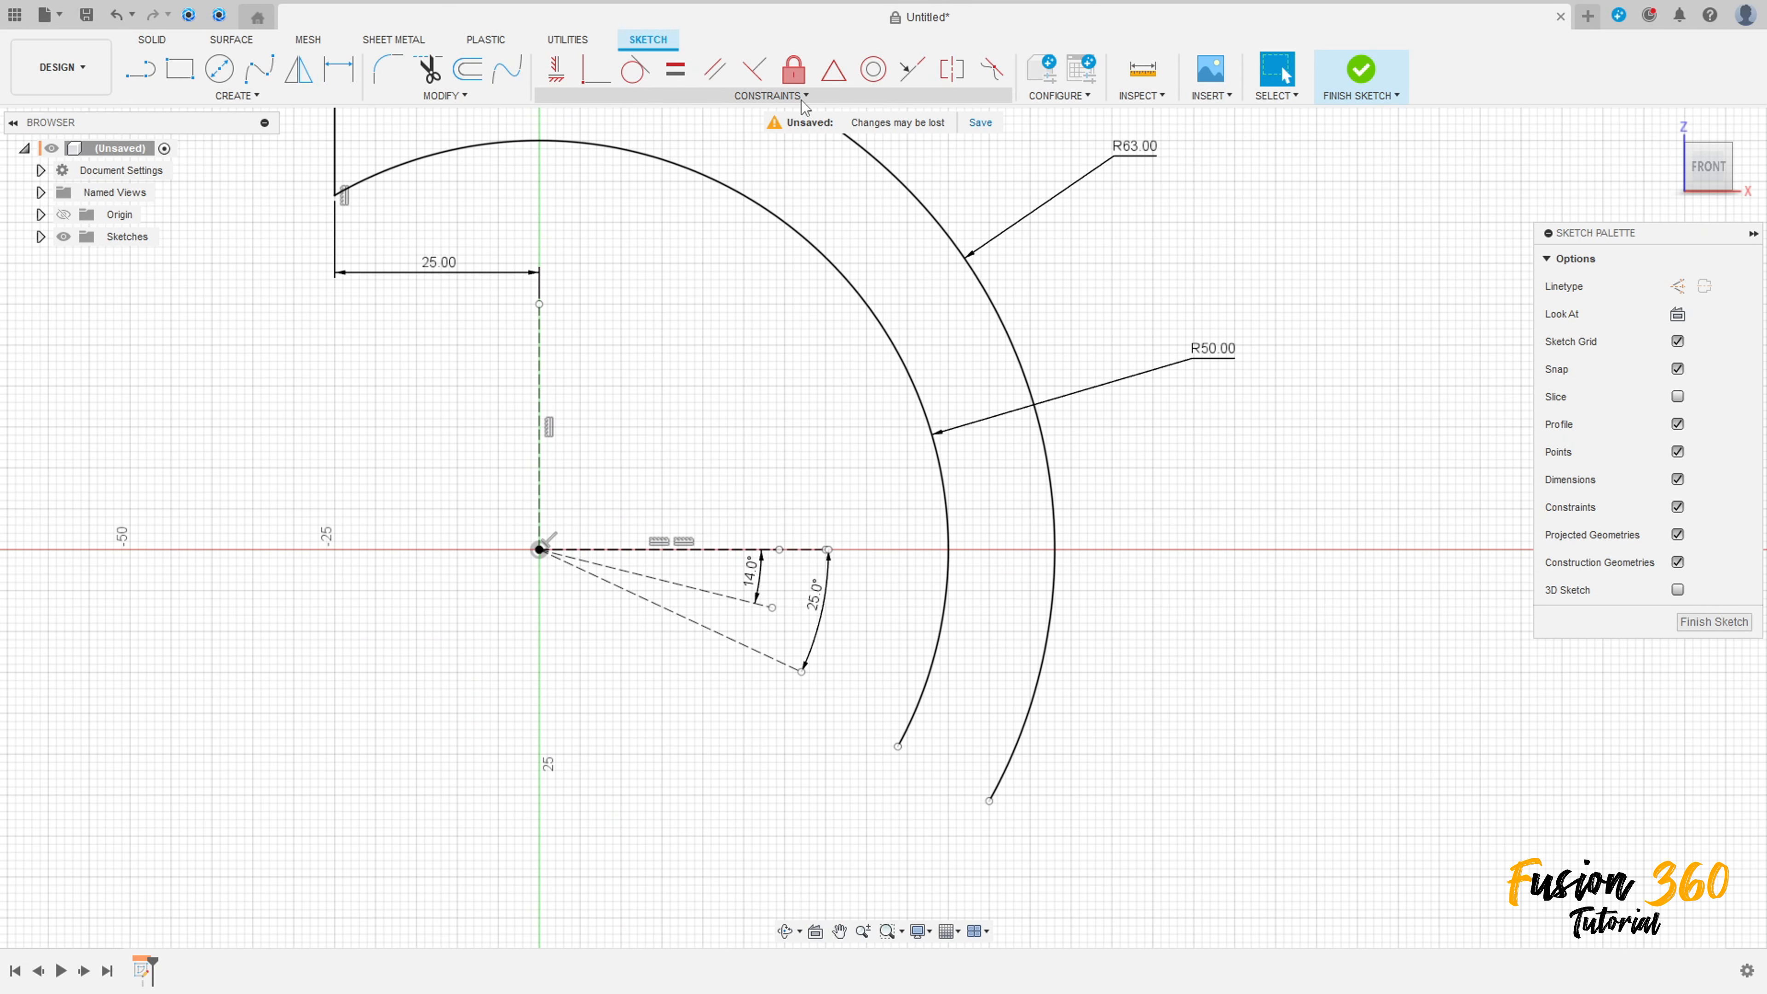
Make the outer arc's lower end coincident with the 25-degree construction line's end, and the inner arc's with the 14-degree line's end.
{"action": "left_click", "coordinate": [596, 69]}
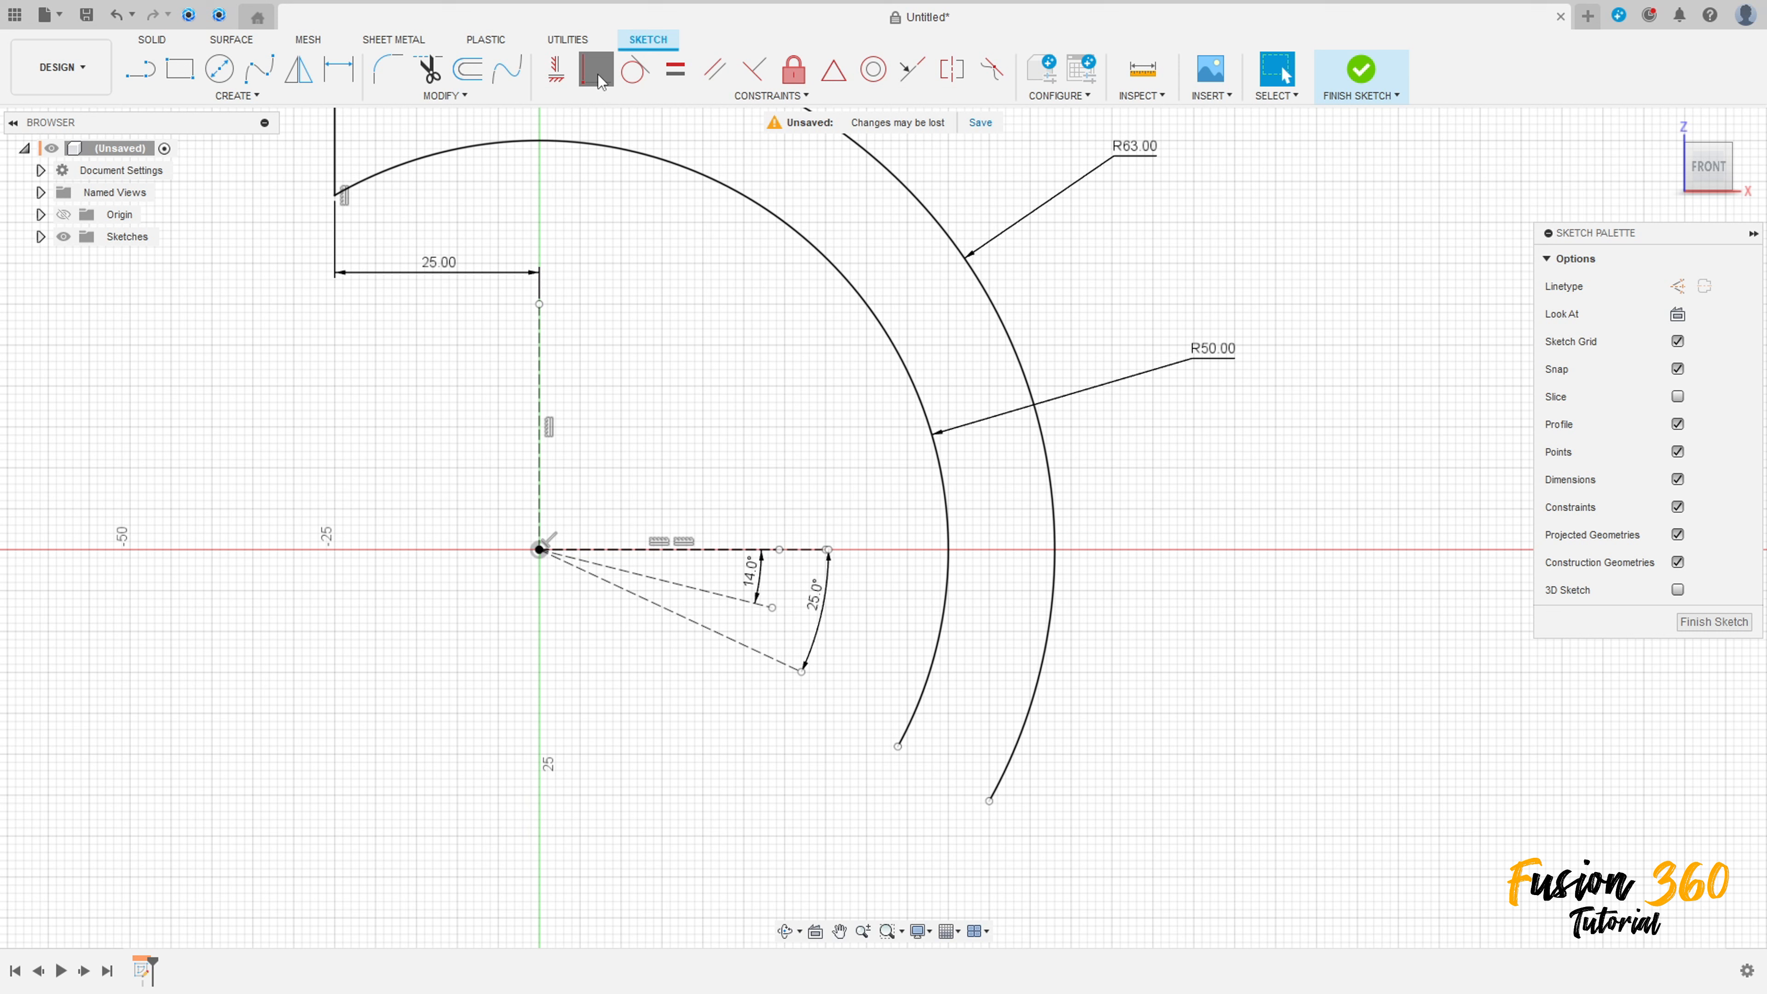
{"action": "left_click", "coordinate": [989, 800]}
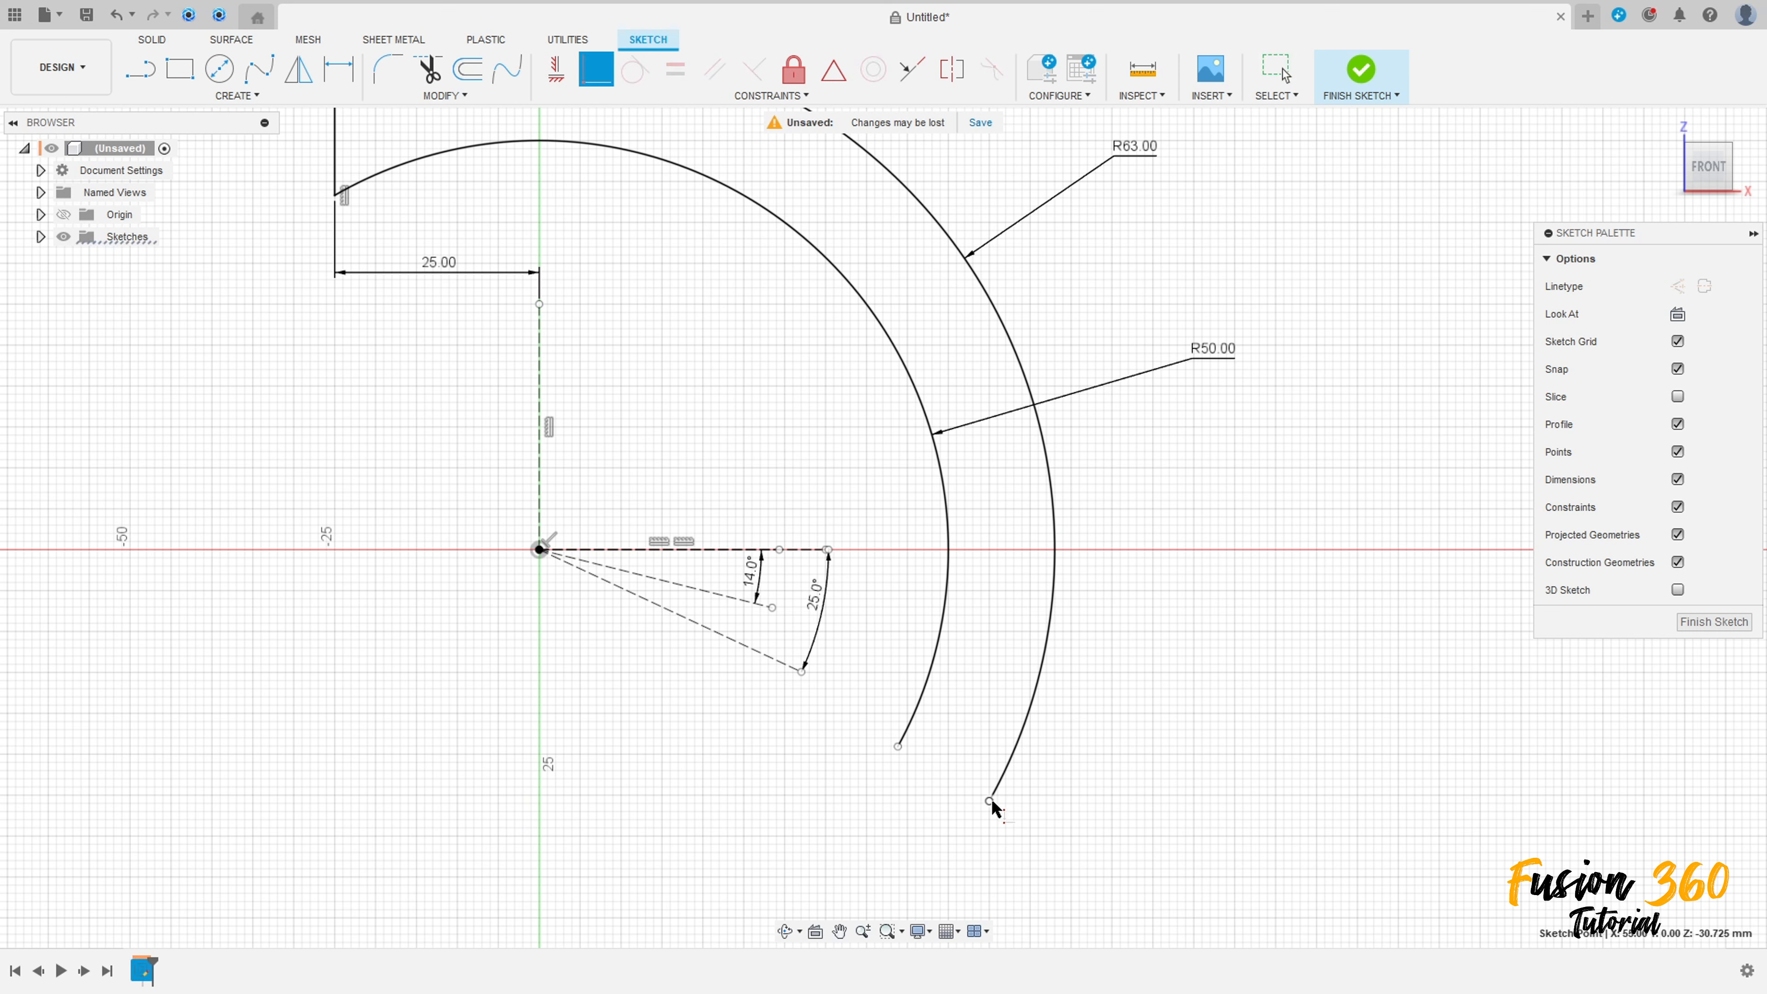
{"action": "left_click", "coordinate": [801, 674]}
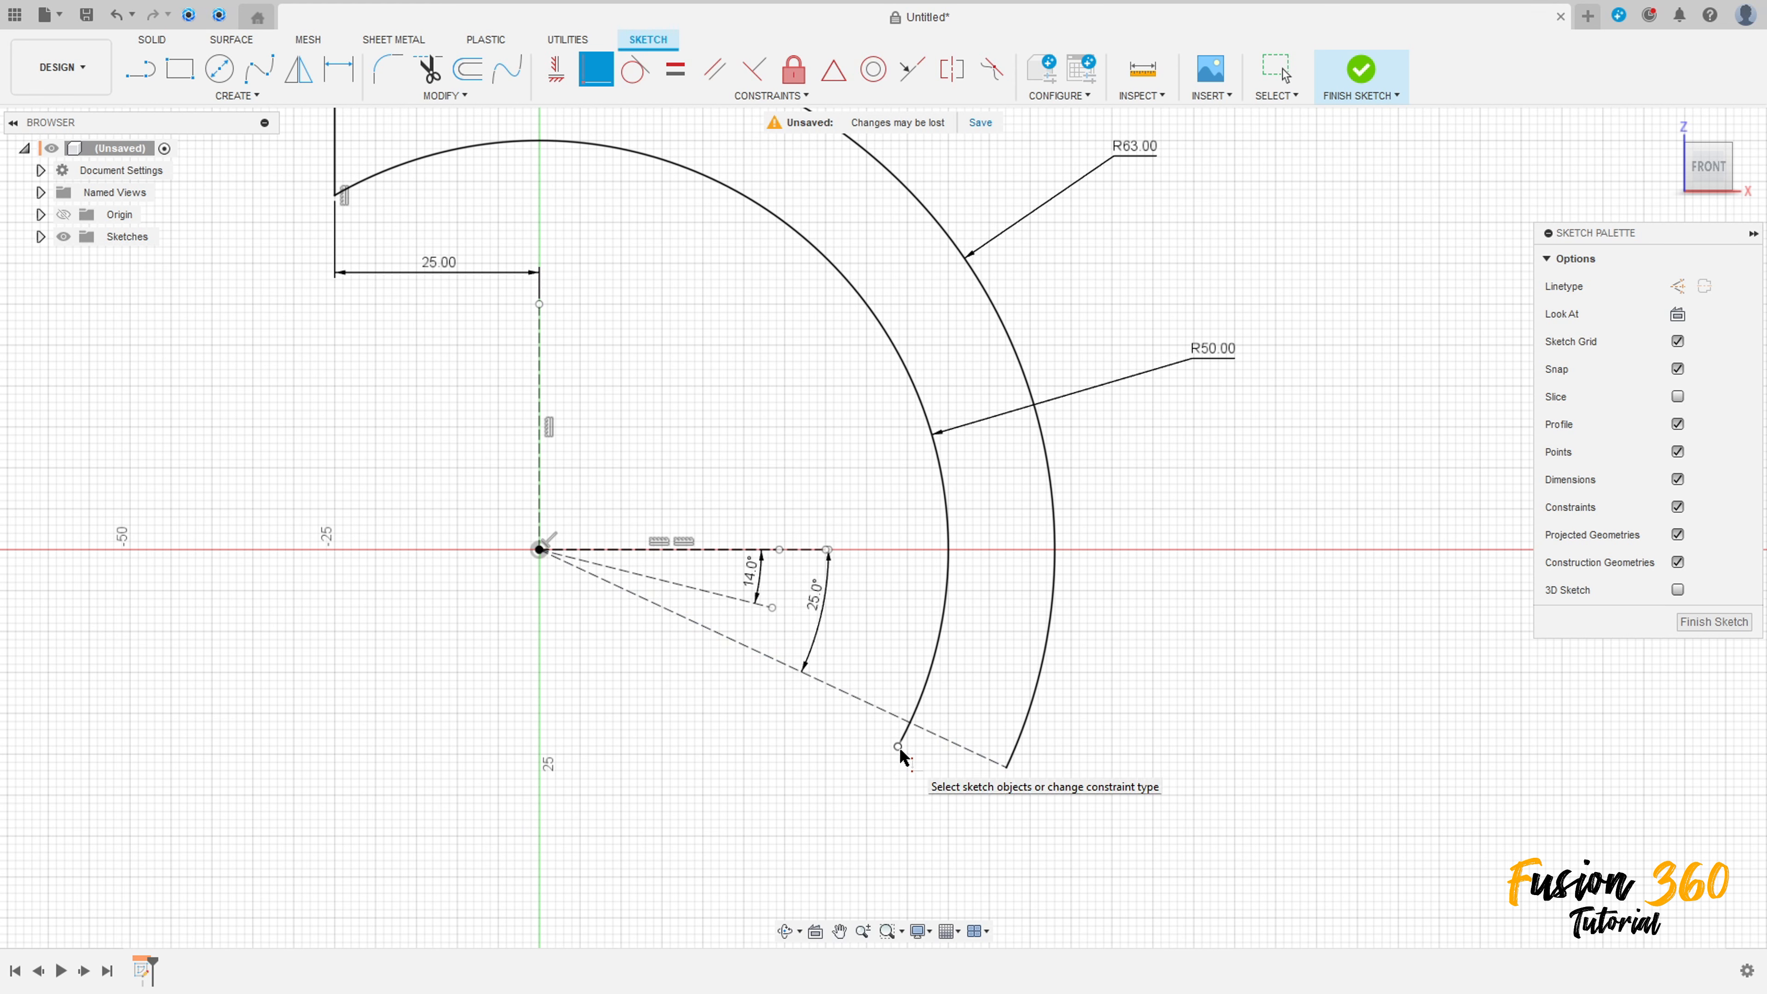
{"action": "left_click", "coordinate": [898, 747]}
{"action": "left_click", "coordinate": [772, 608]}
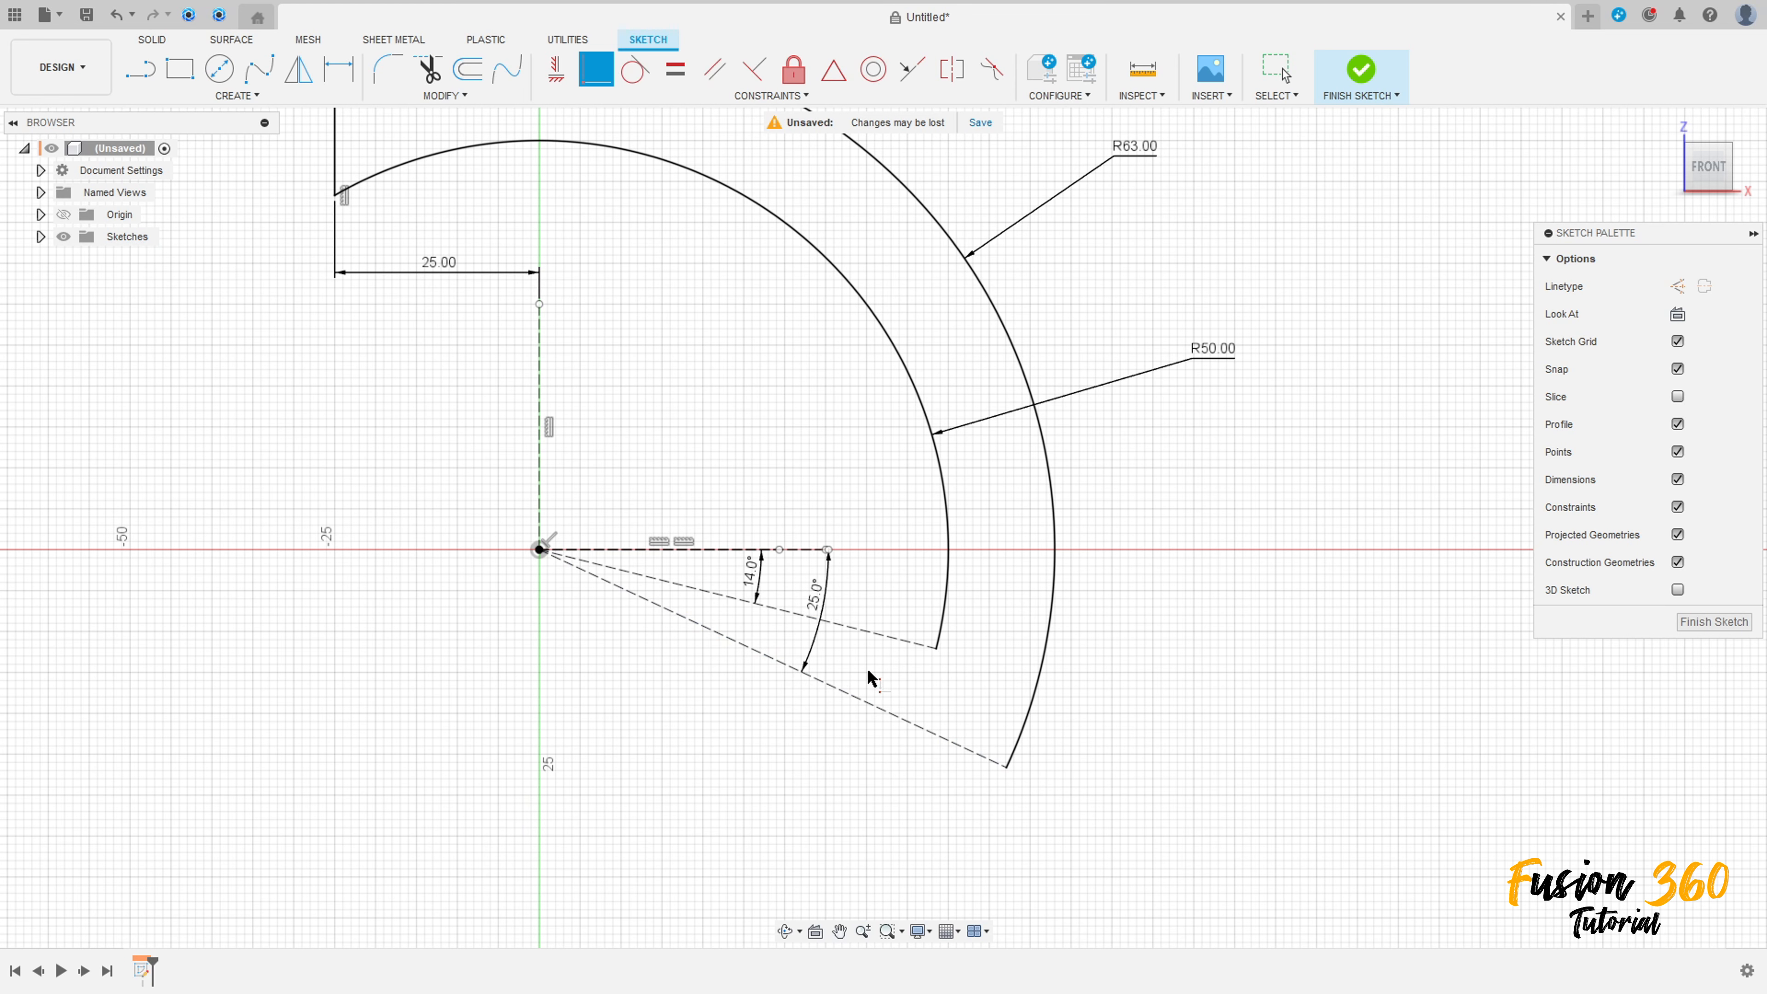
Draw a 17 mm line from the outer arc's lower end inward along the 25-degree construction line.
{"action": "mouse_move", "coordinate": [971, 688]}
{"action": "middle_mouse_down"}
{"action": "mouse_move", "coordinate": [962, 707]}
{"action": "mouse_move", "coordinate": [1069, 794]}
{"action": "mouse_move", "coordinate": [903, 745]}
{"action": "middle_mouse_up"}
{"action": "scroll", "coordinate": [1027, 760], "scroll_direction": "down", "scroll_amount": 1}
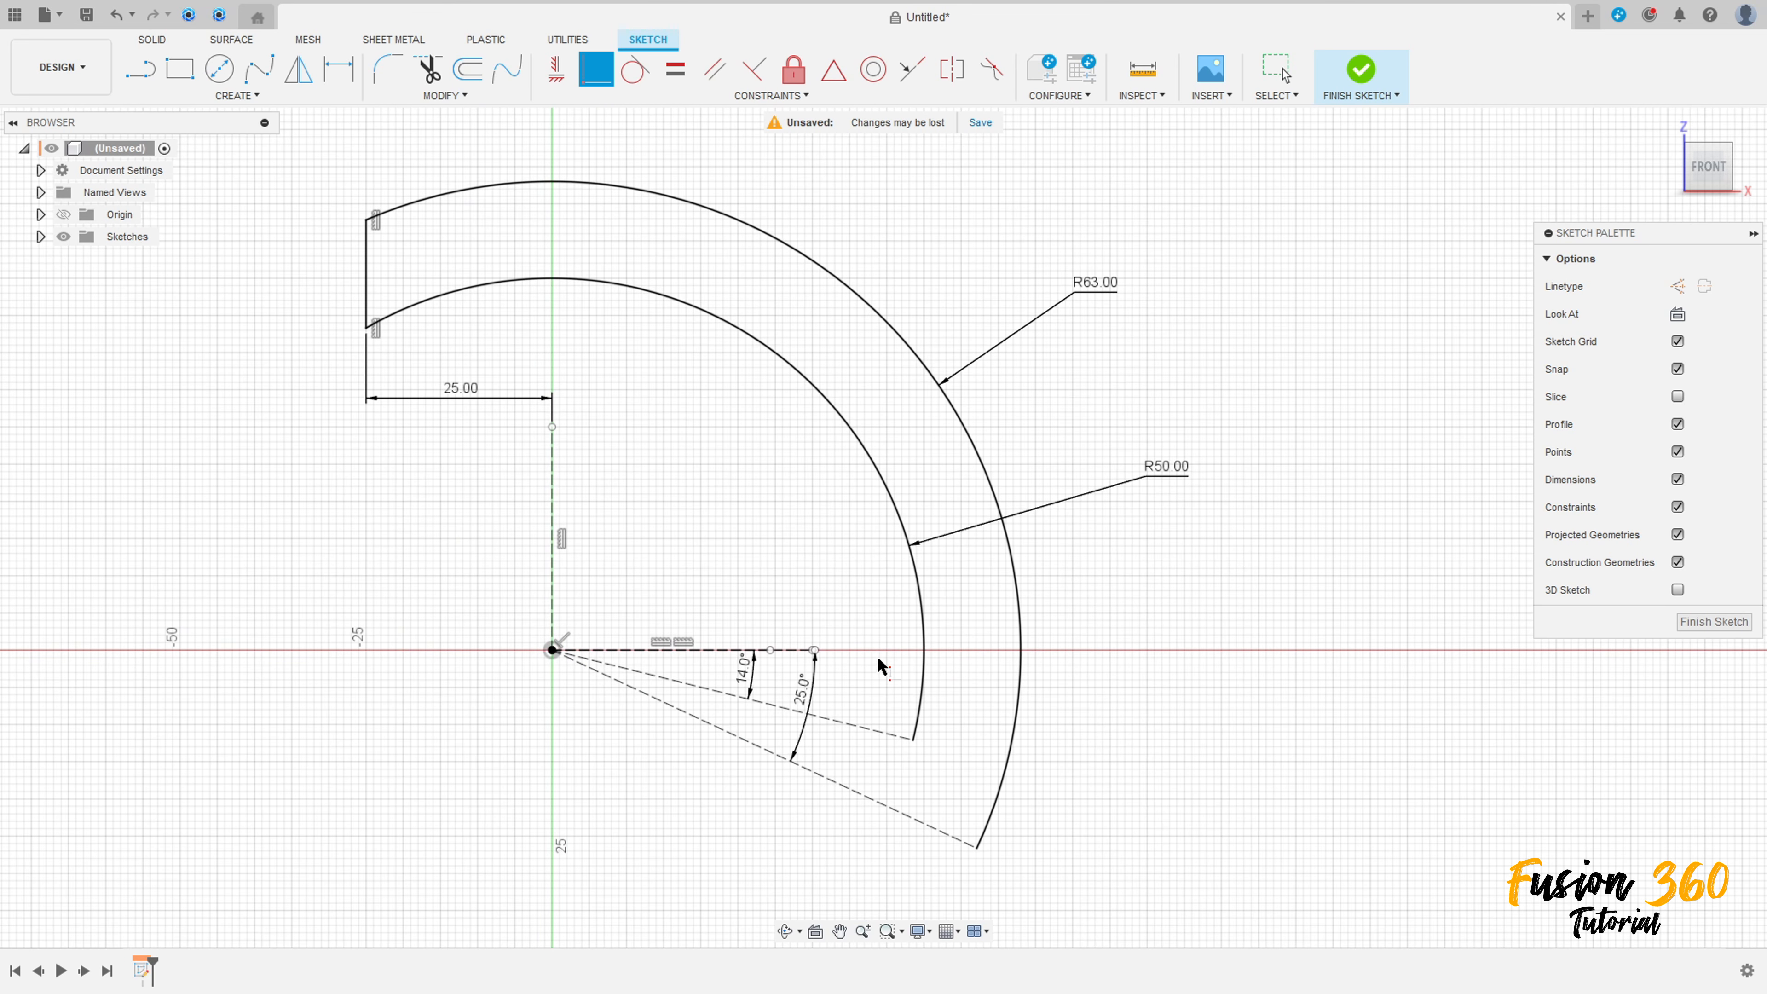
{"action": "key", "text": "l"}
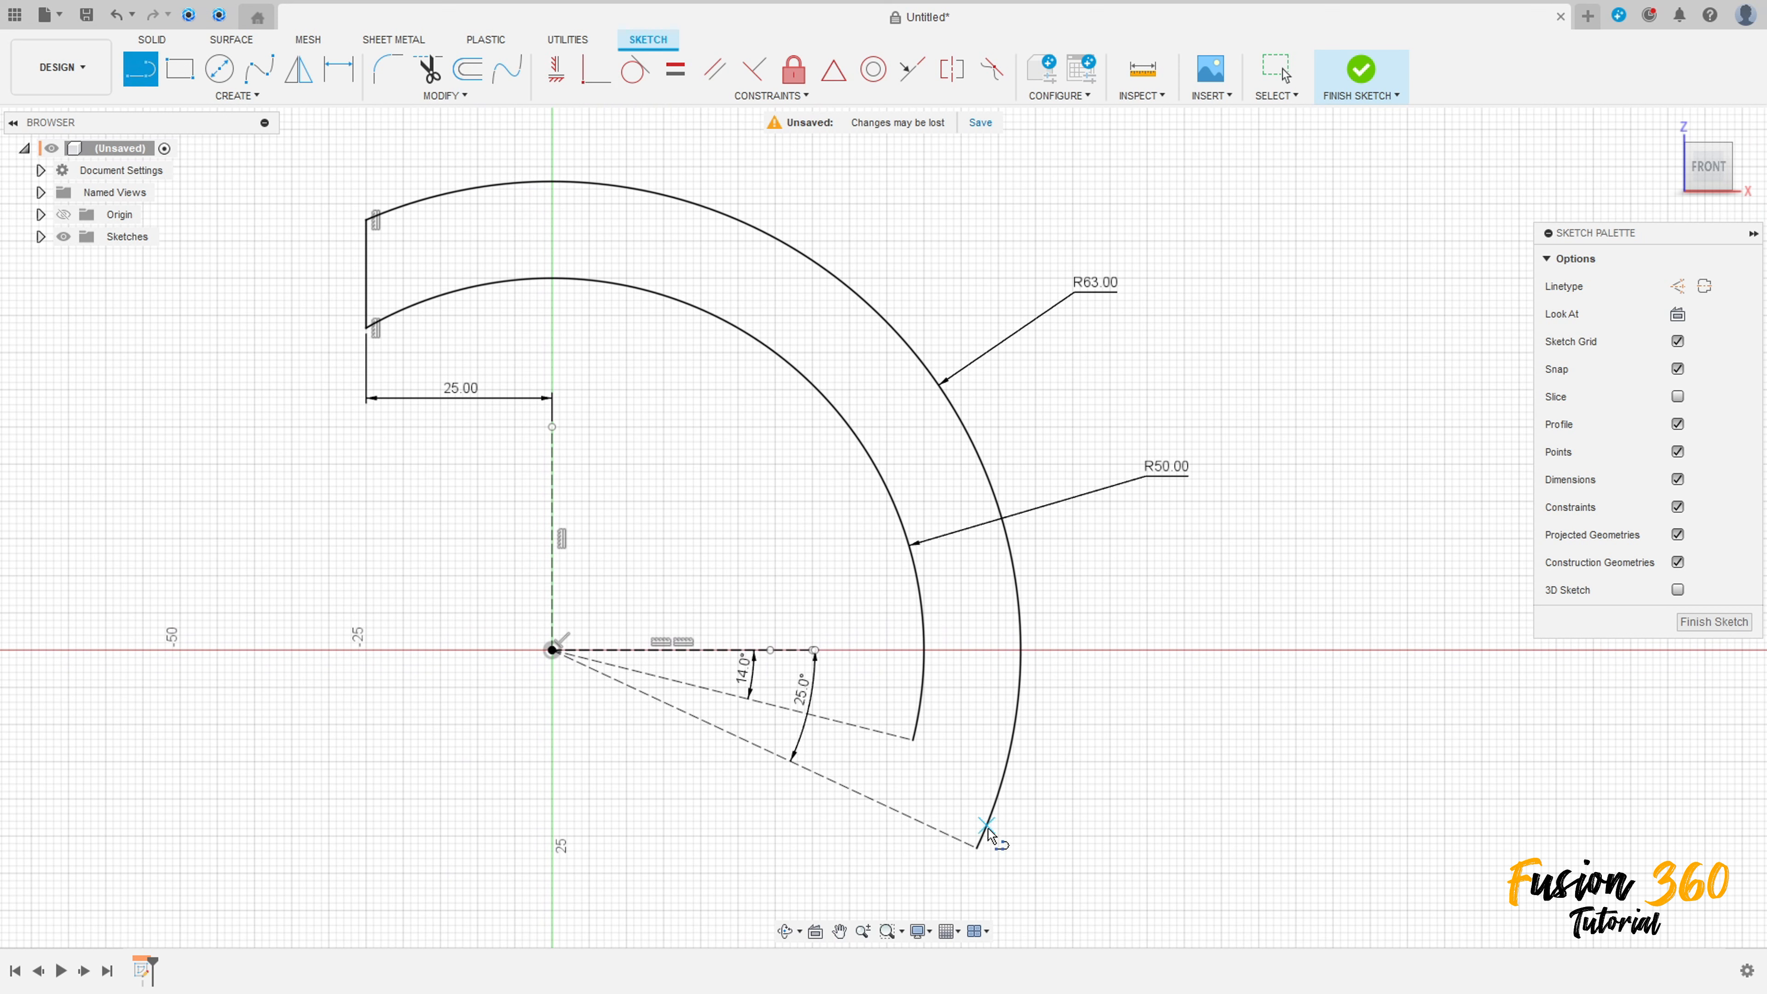
{"action": "left_click", "coordinate": [977, 848]}
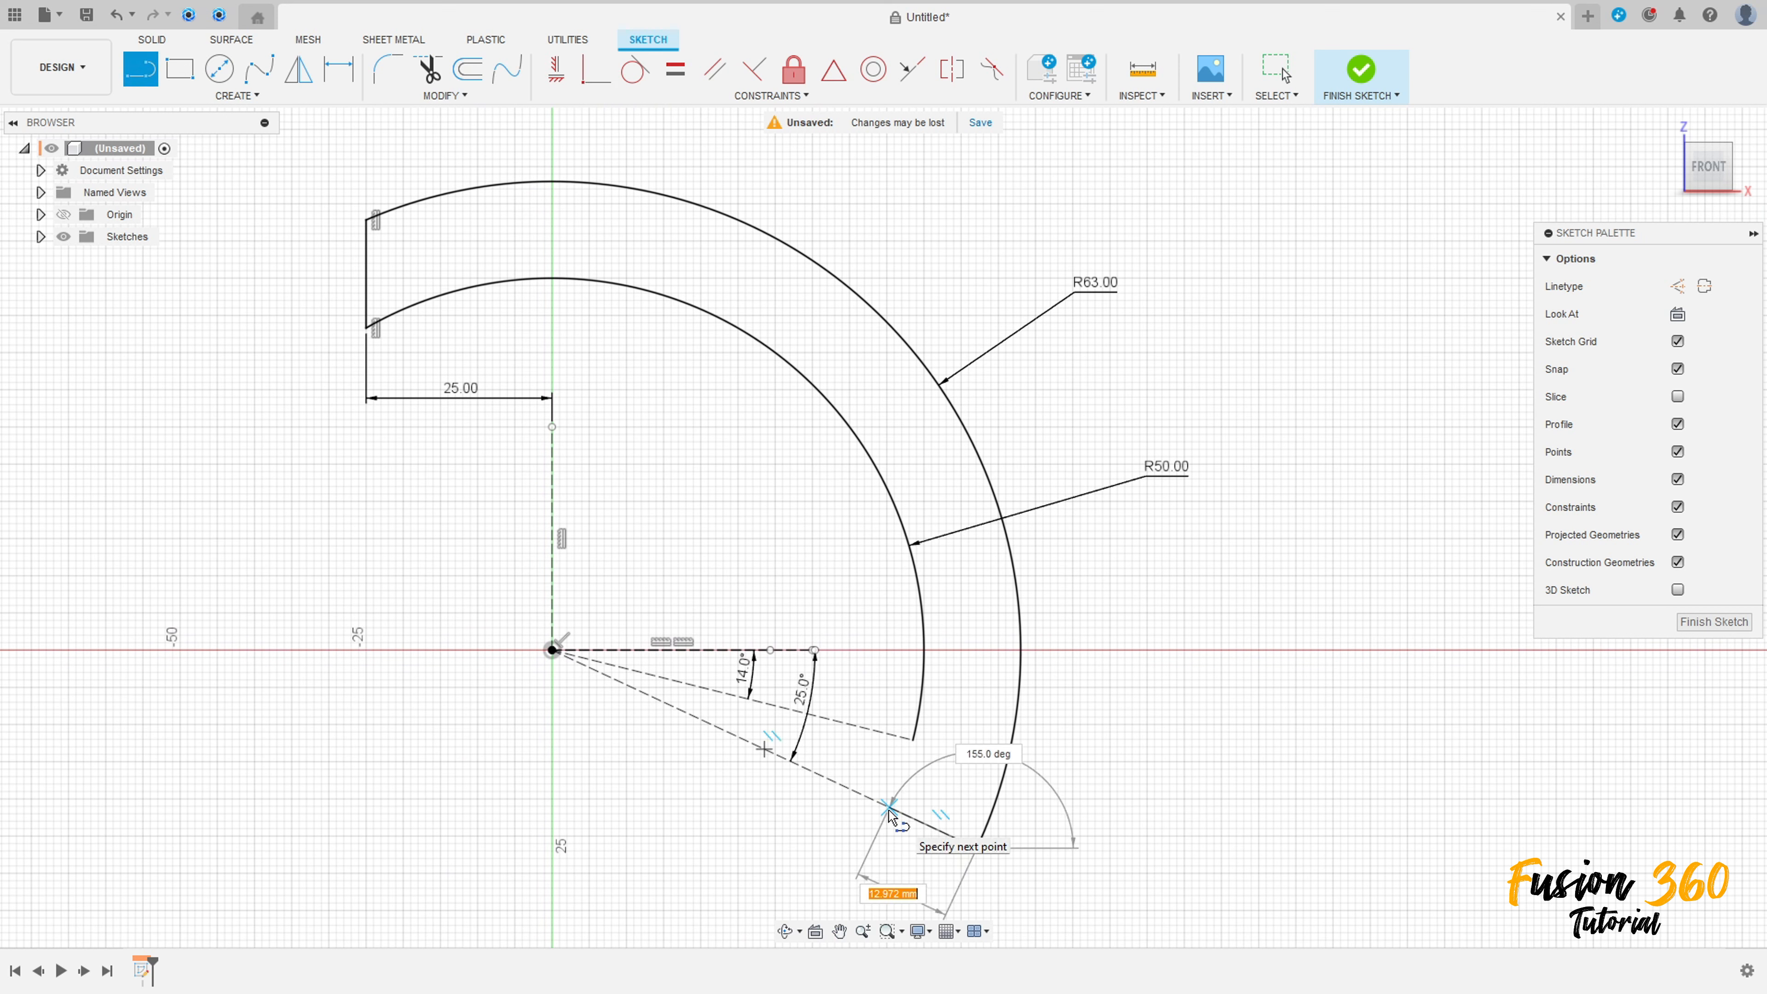
{"action": "type", "text": "17"}
{"action": "key", "text": "Tab"}
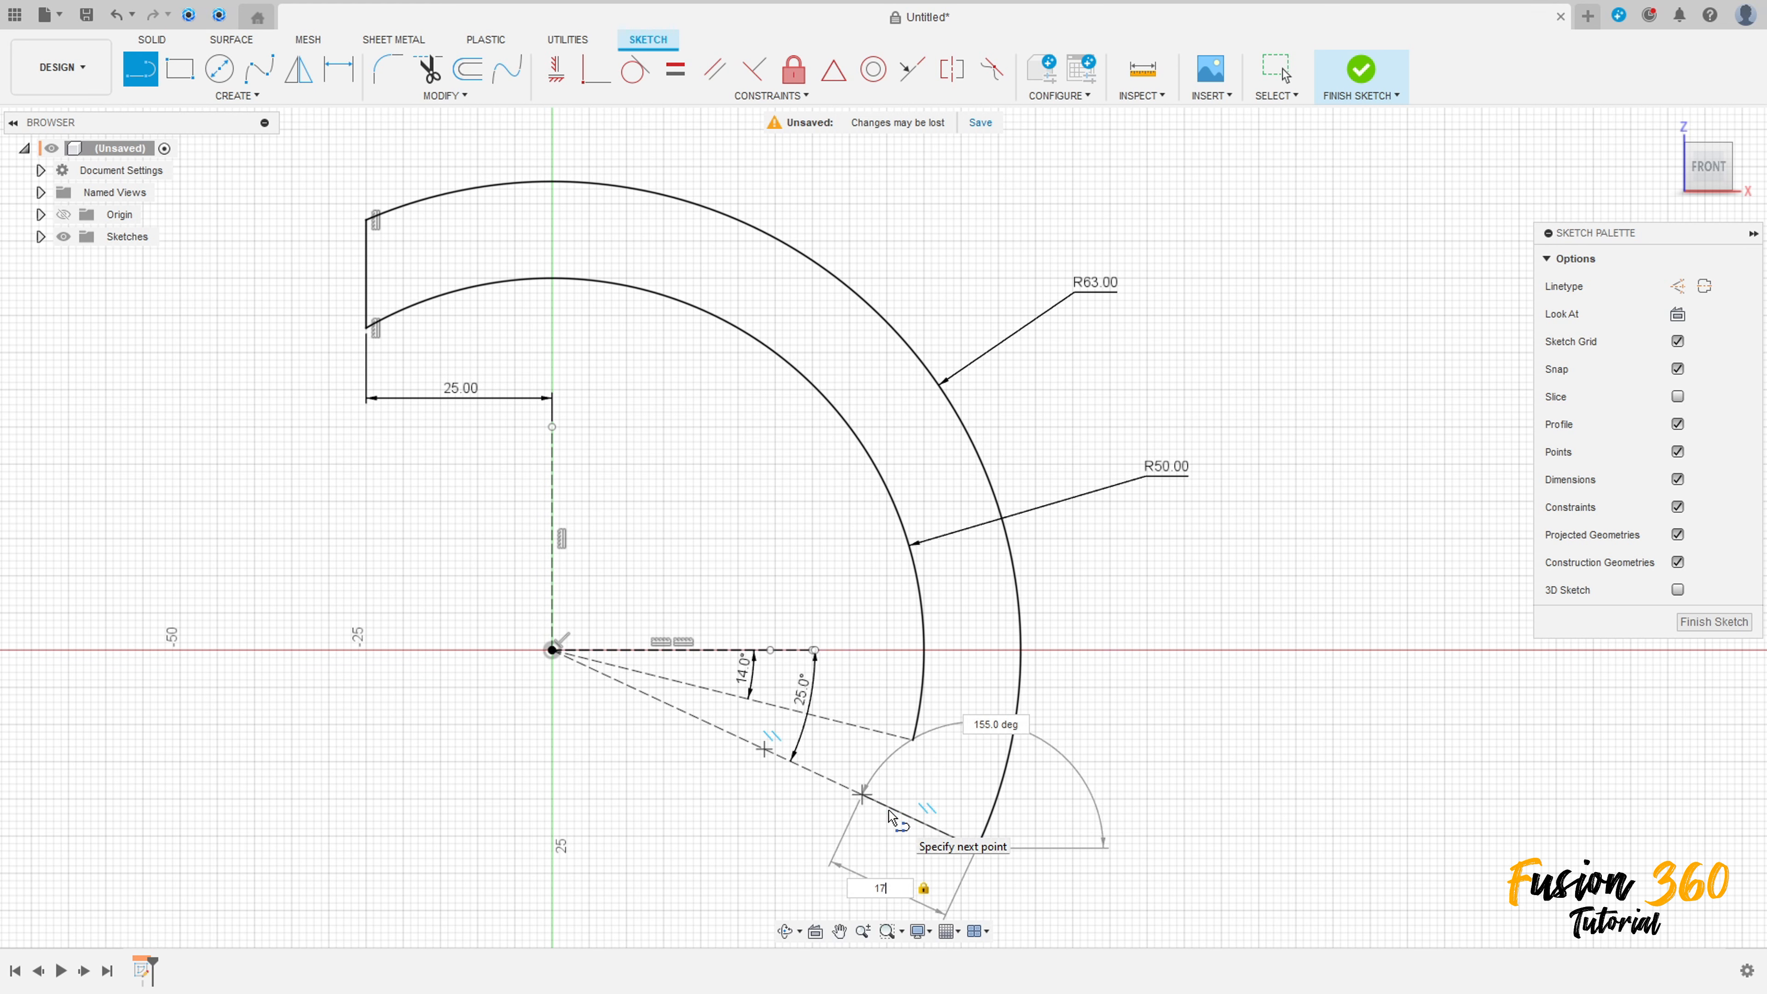
{"action": "left_click", "coordinate": [892, 816]}
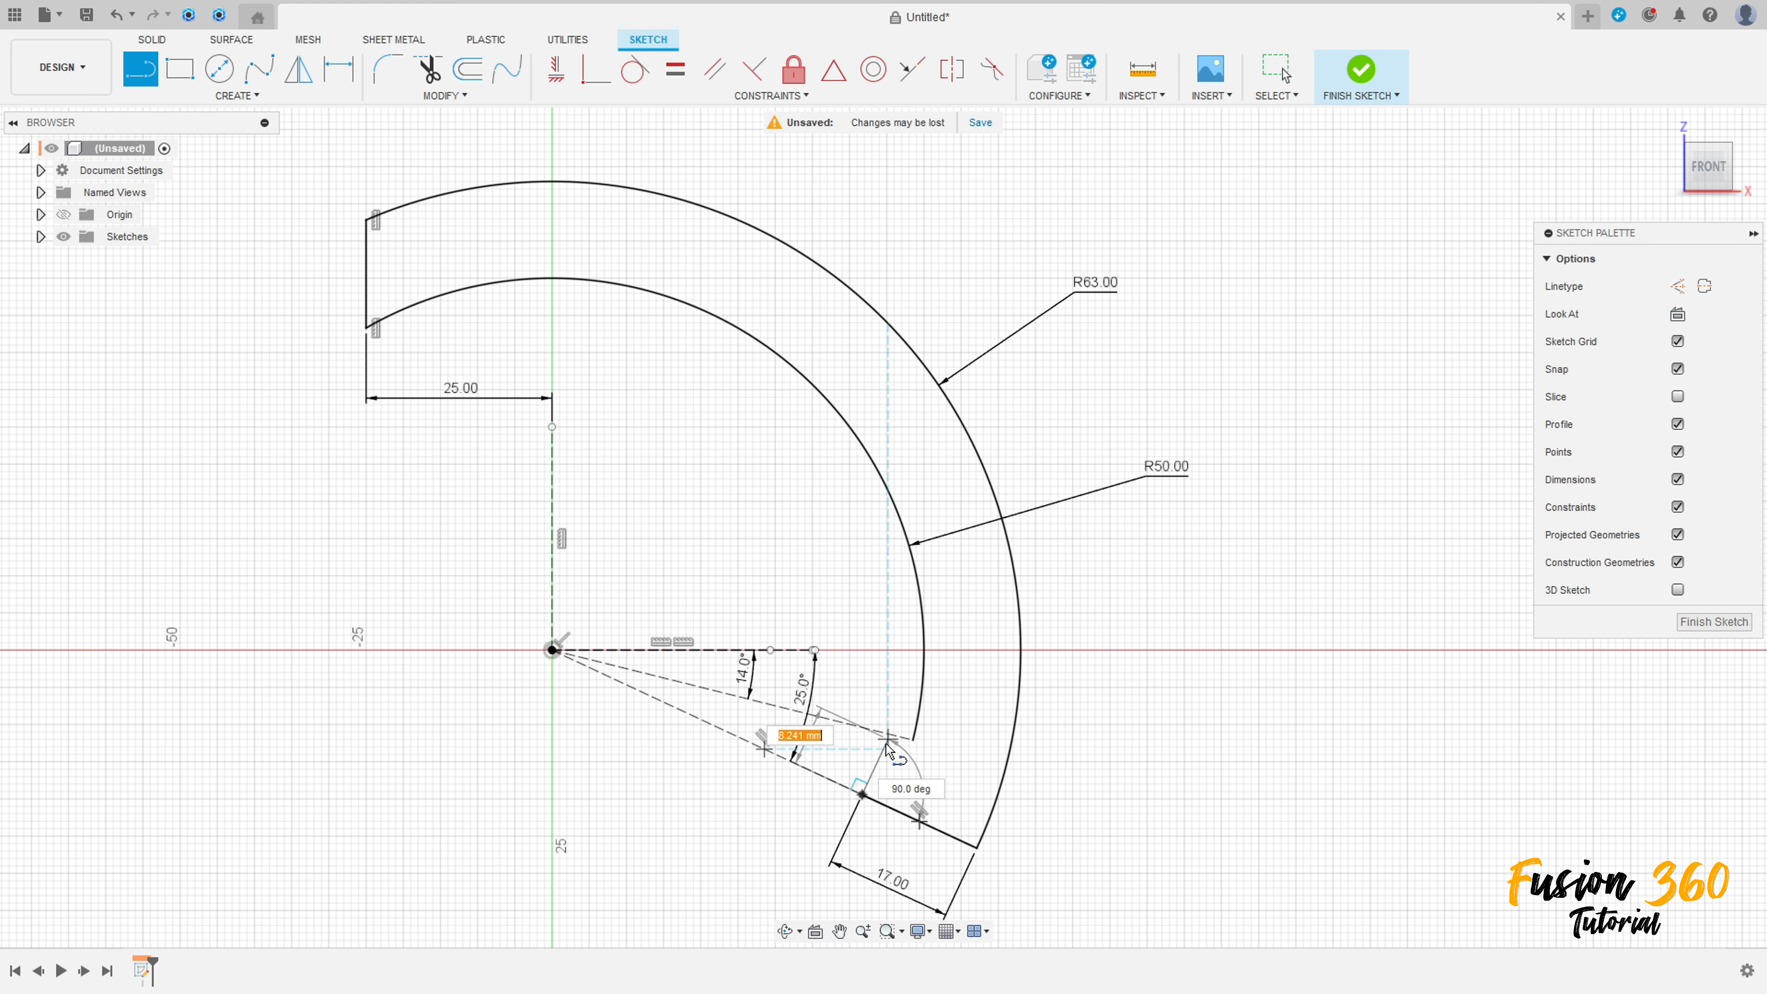
Close the curved profile with a line perpendicular to the 17 mm line up to the 14-degree construction line and a short line to the inner arc's end.
{"action": "scroll", "coordinate": [893, 748], "scroll_direction": "up", "scroll_amount": 2}
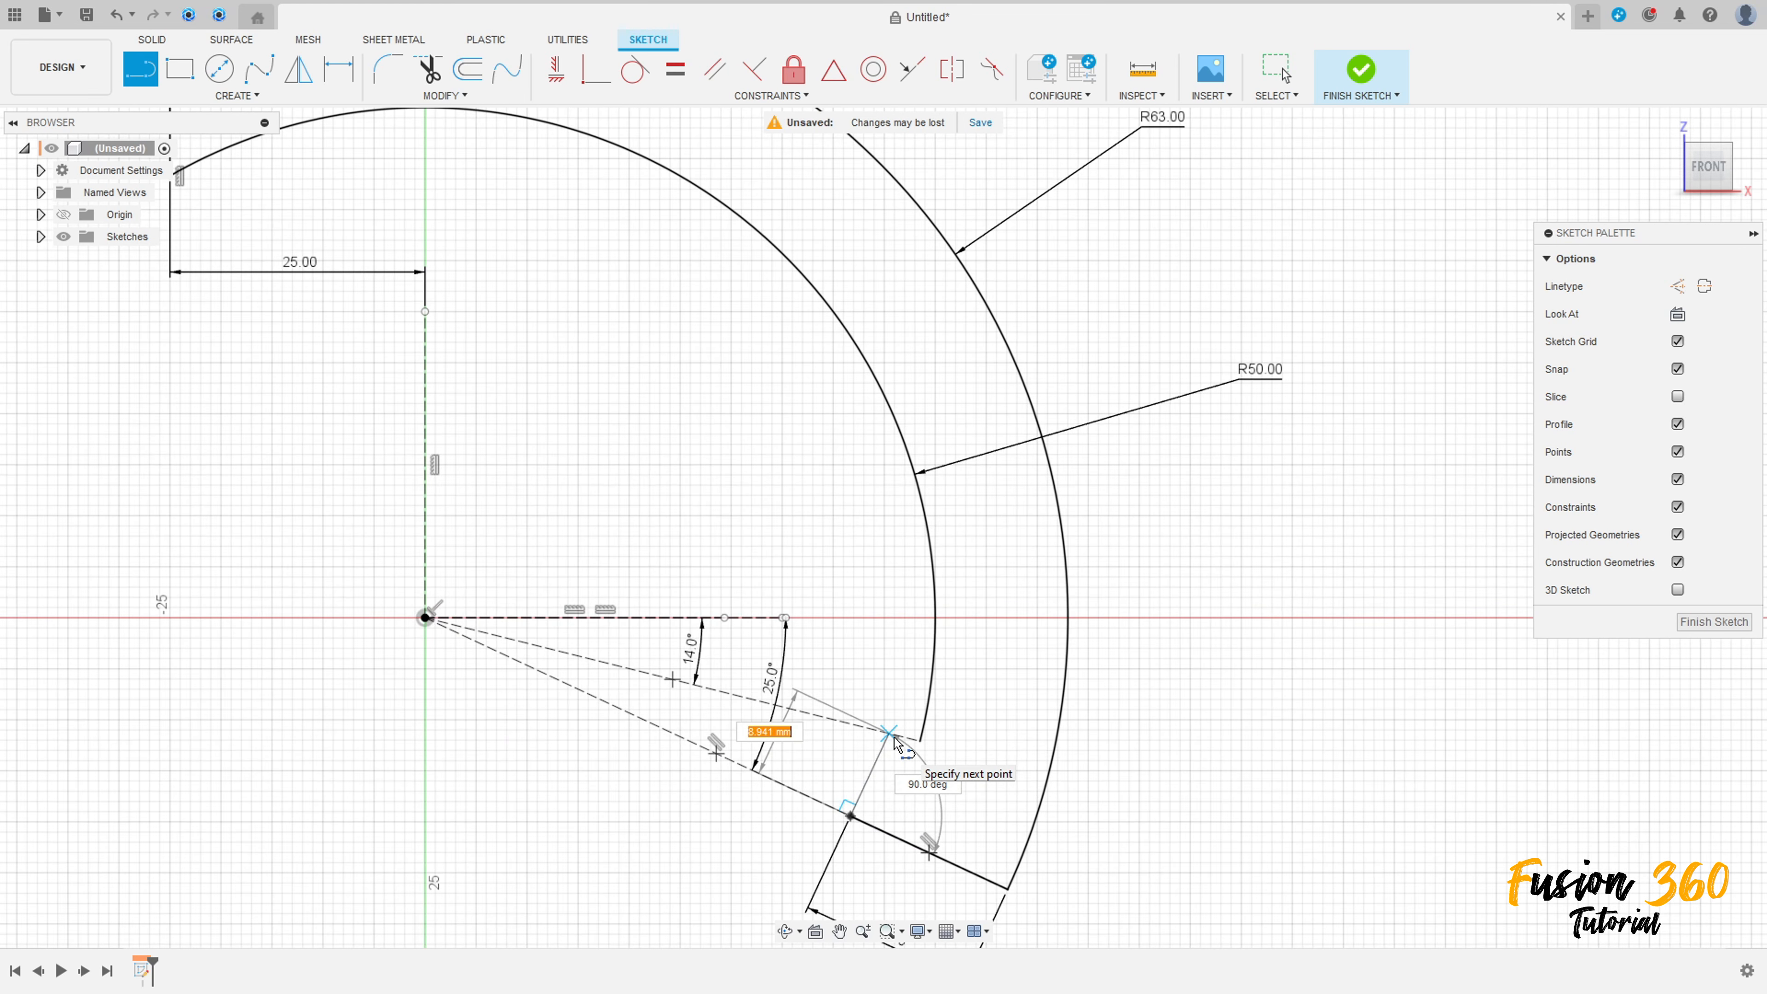
{"action": "double_click", "coordinate": [894, 737]}
{"action": "left_click", "coordinate": [889, 733]}
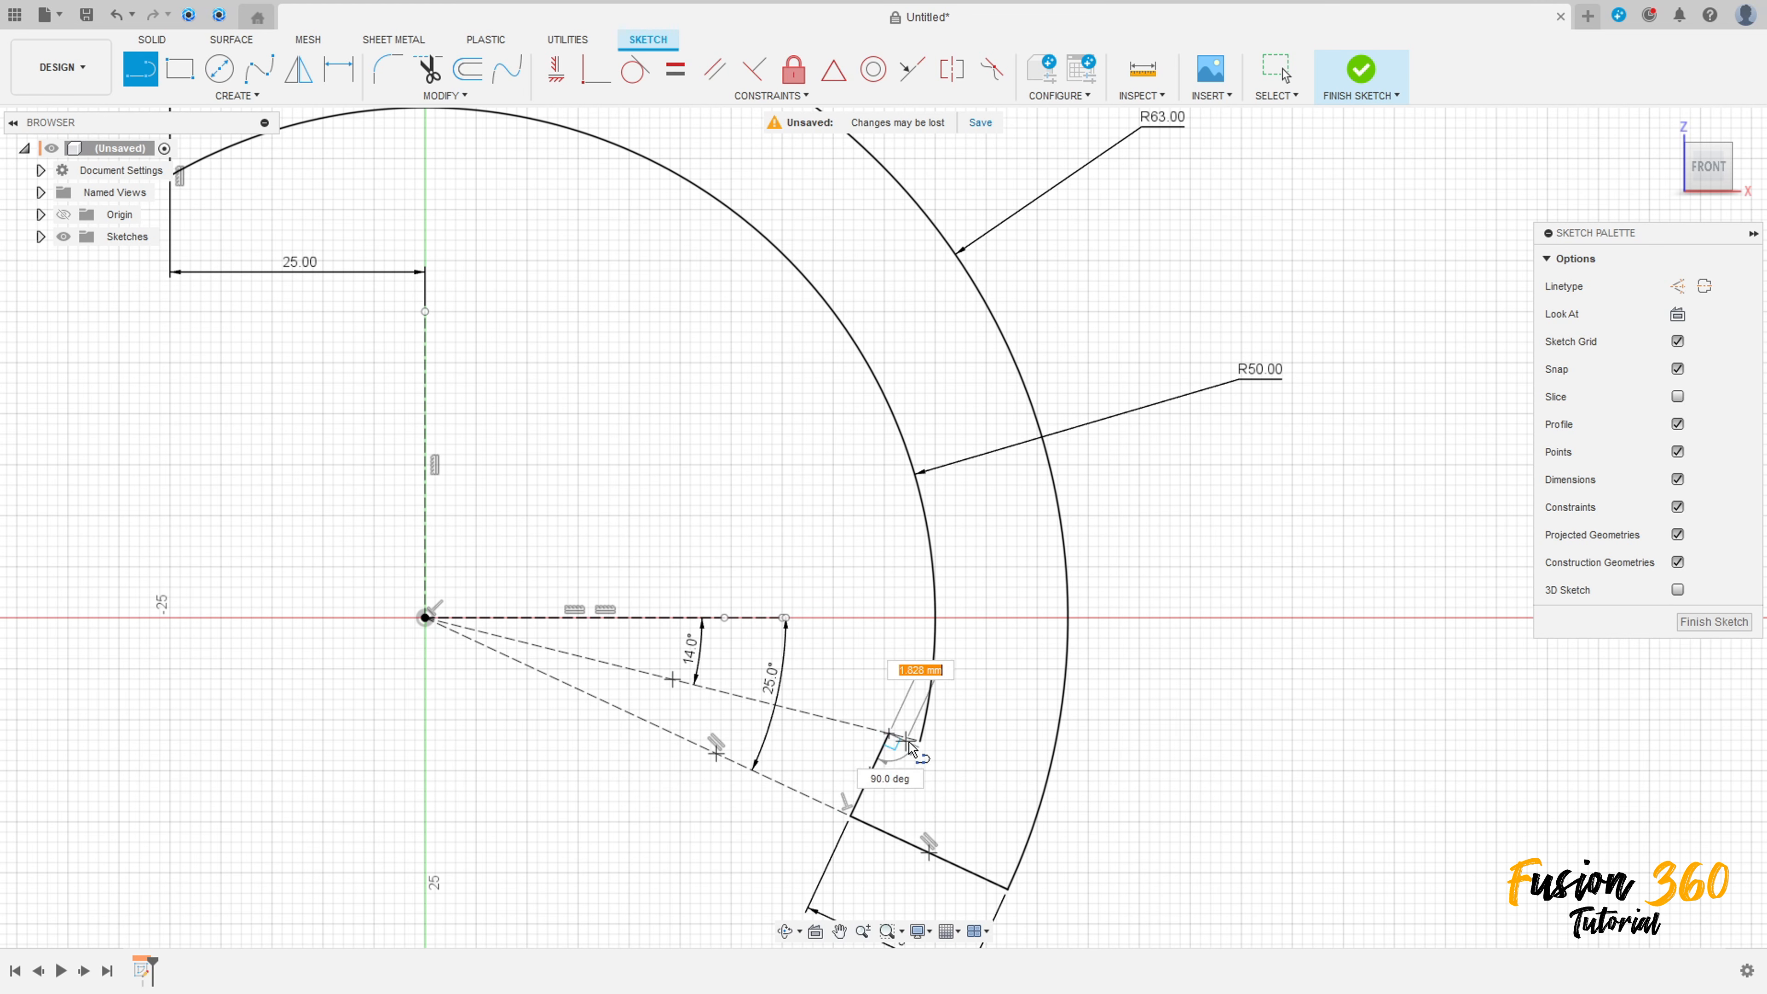
{"action": "left_click", "coordinate": [1047, 774]}
{"action": "scroll", "coordinate": [1022, 800], "scroll_direction": "down", "scroll_amount": 3}
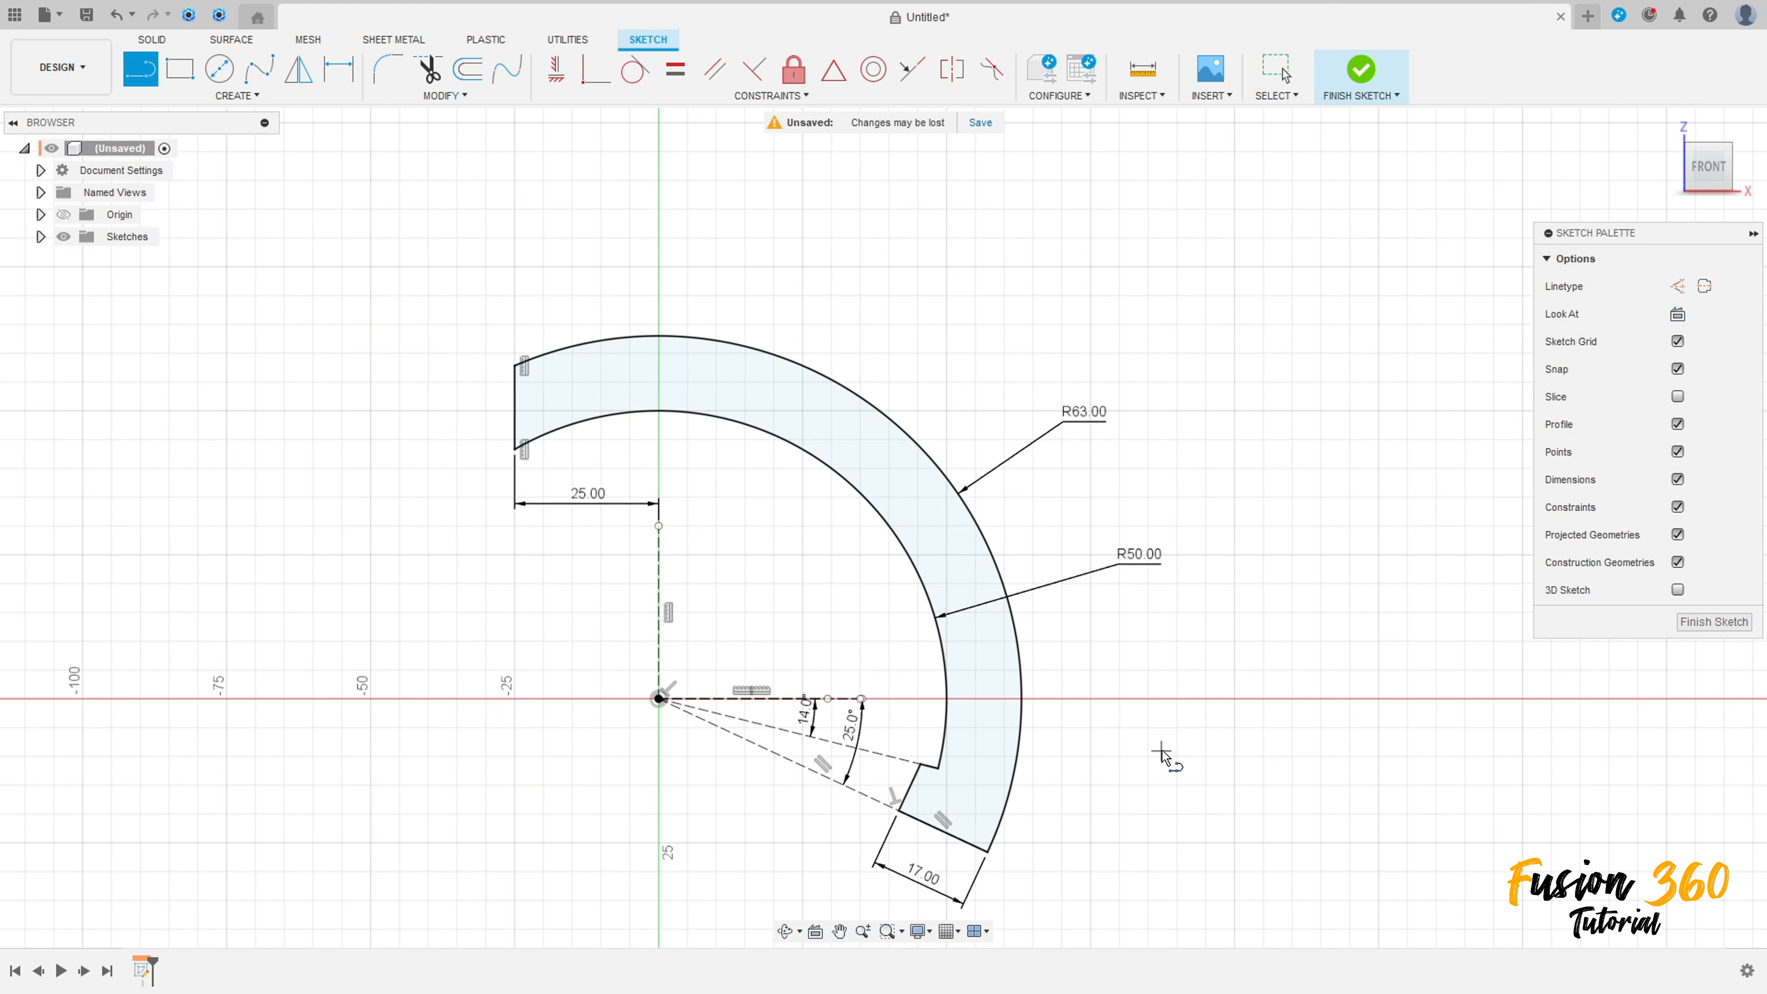
Sketch a horizontal tab outward from the outer arc with two parallel lines joined by a tangent end arc of about 10 mm radius.
{"action": "left_click", "coordinate": [1016, 646]}
{"action": "mouse_move", "coordinate": [1301, 646]}
{"action": "left_mouse_down"}
{"action": "mouse_move", "coordinate": [1401, 745]}
{"action": "mouse_move", "coordinate": [1298, 771]}
{"action": "left_mouse_up"}
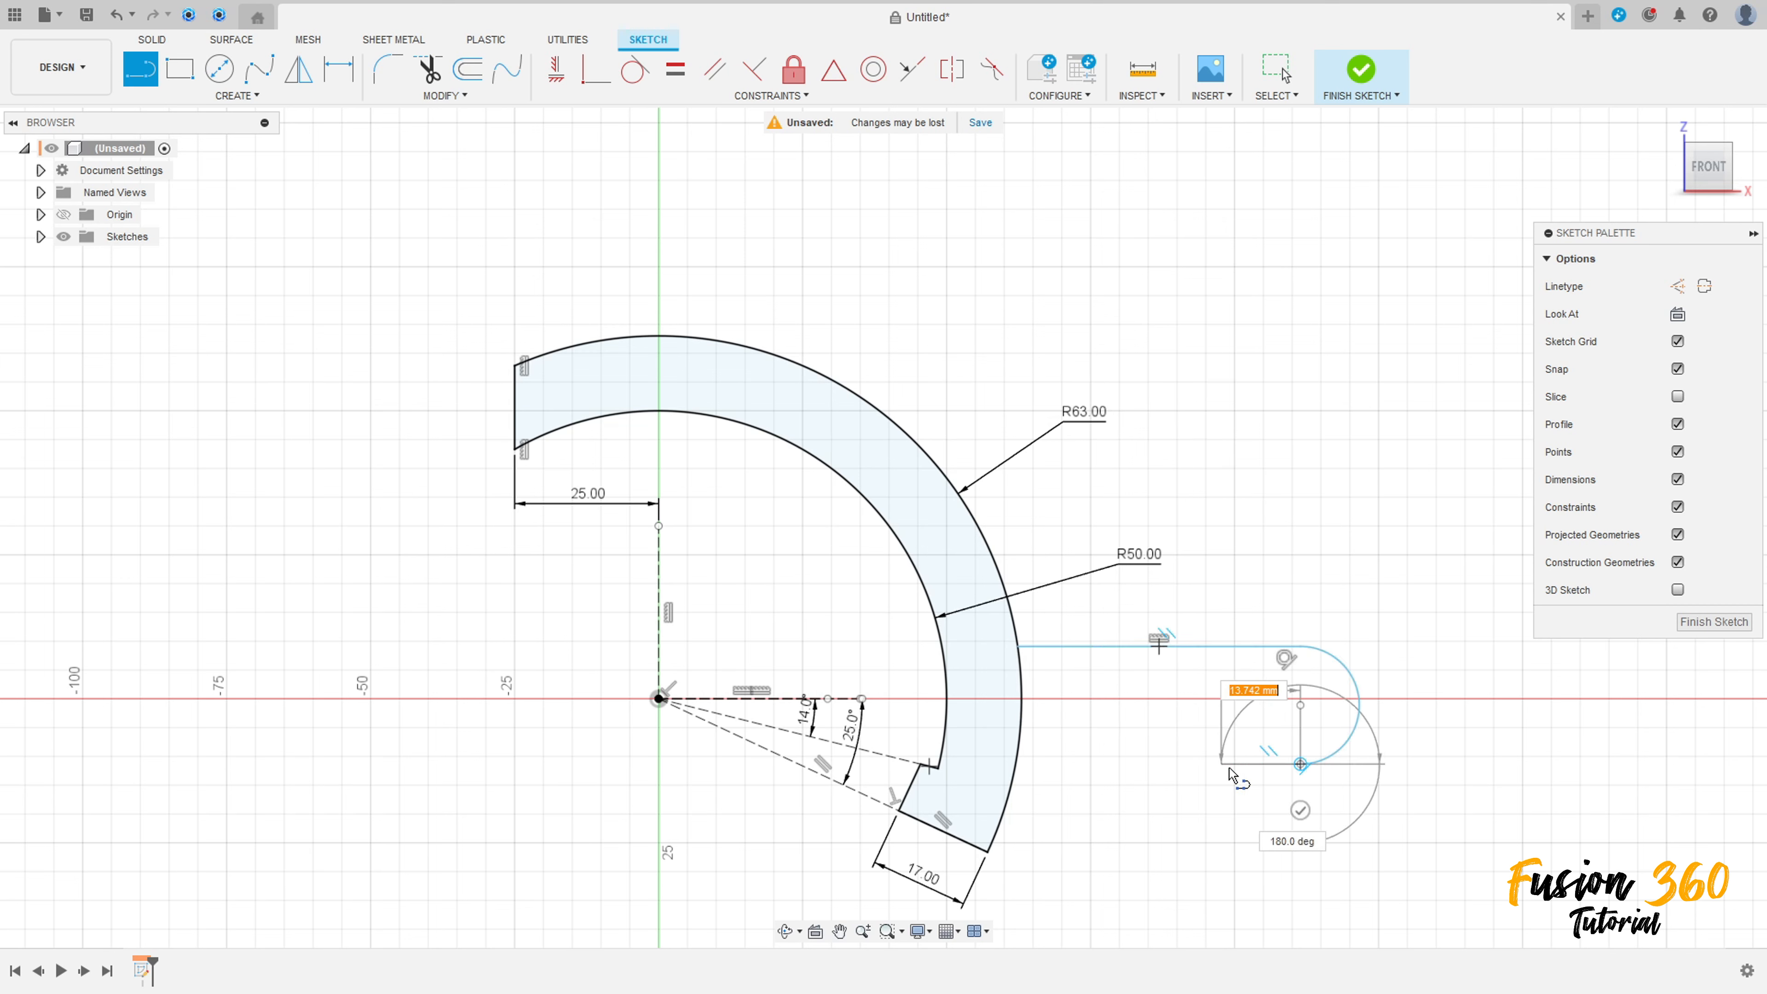
{"action": "left_click", "coordinate": [1017, 764]}
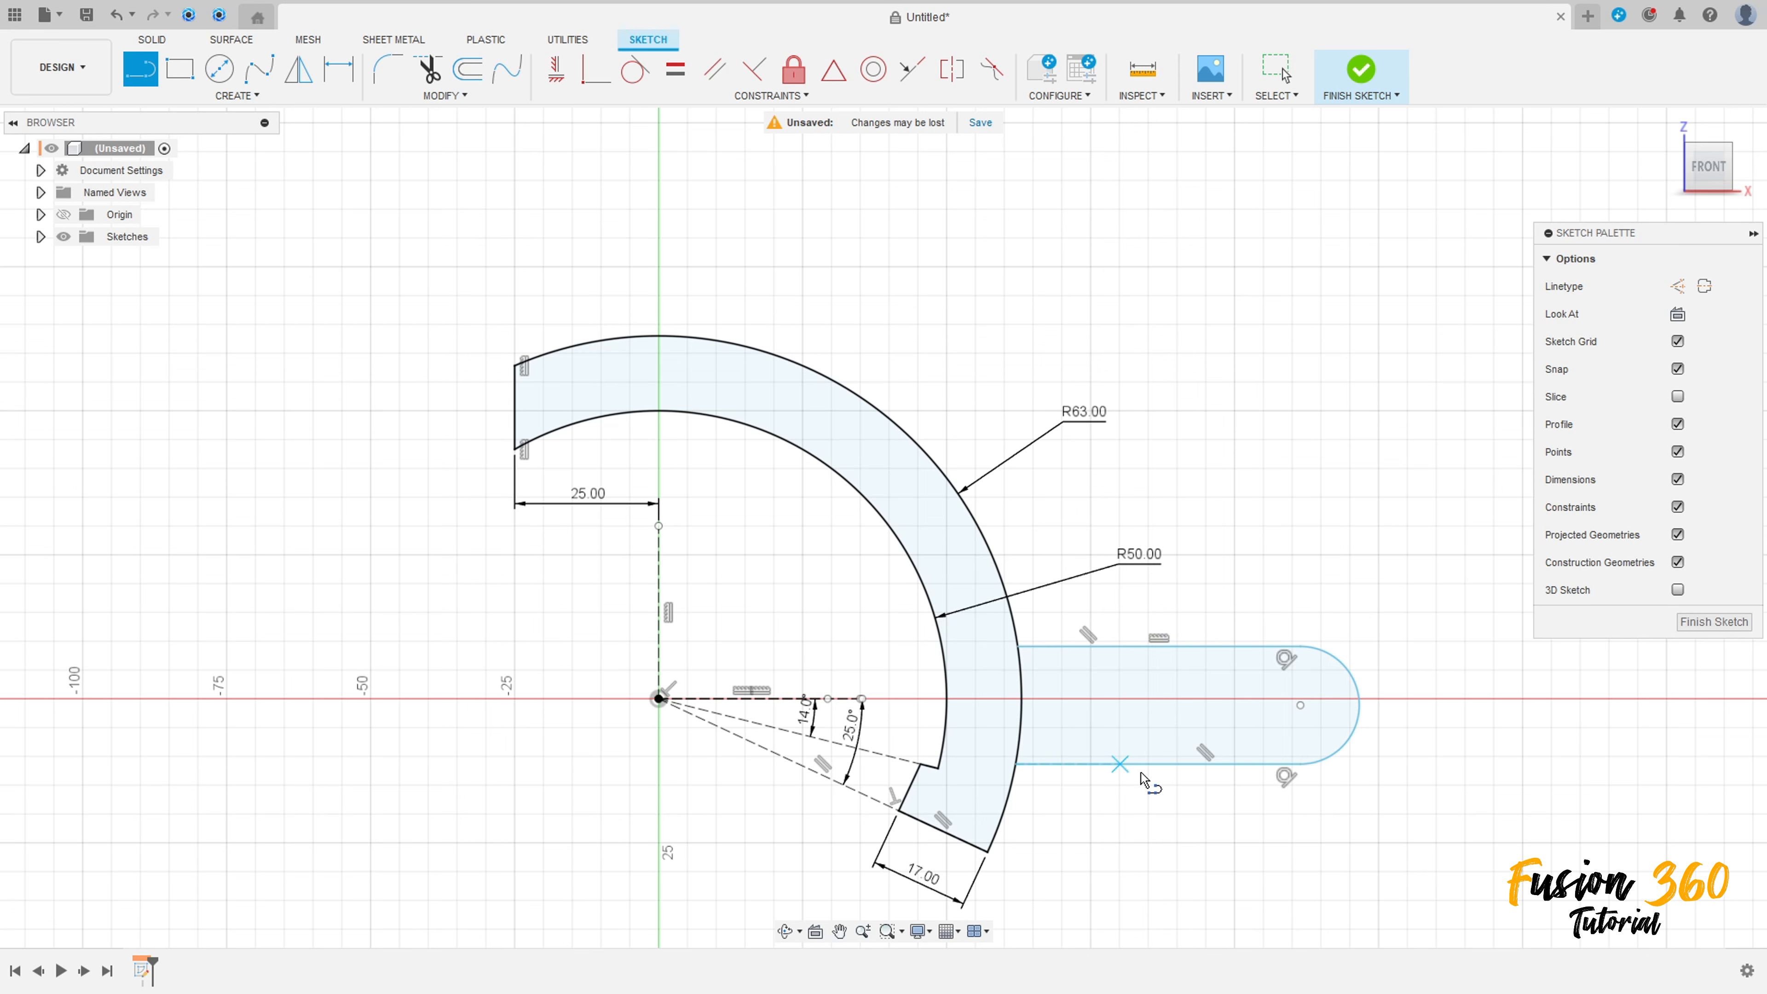
Dimension the tab's rounded end with a radius of 19 mm.
{"action": "key", "text": "d"}
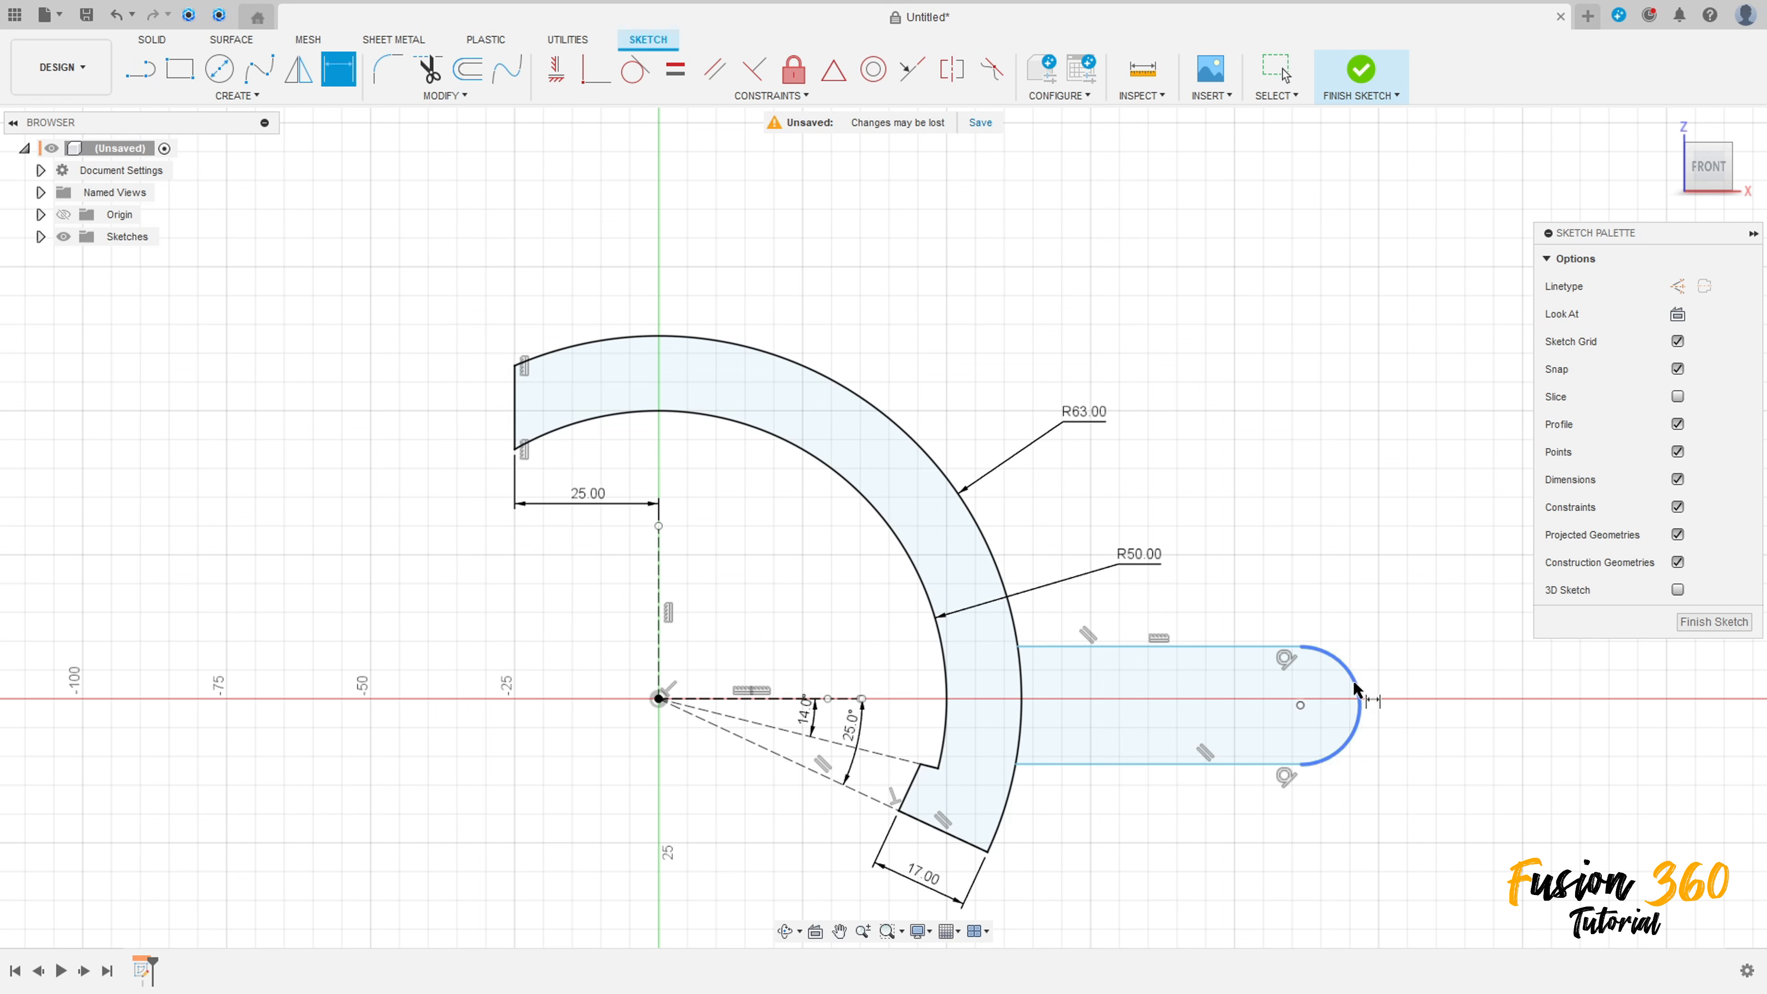
{"action": "left_click", "coordinate": [1356, 700]}
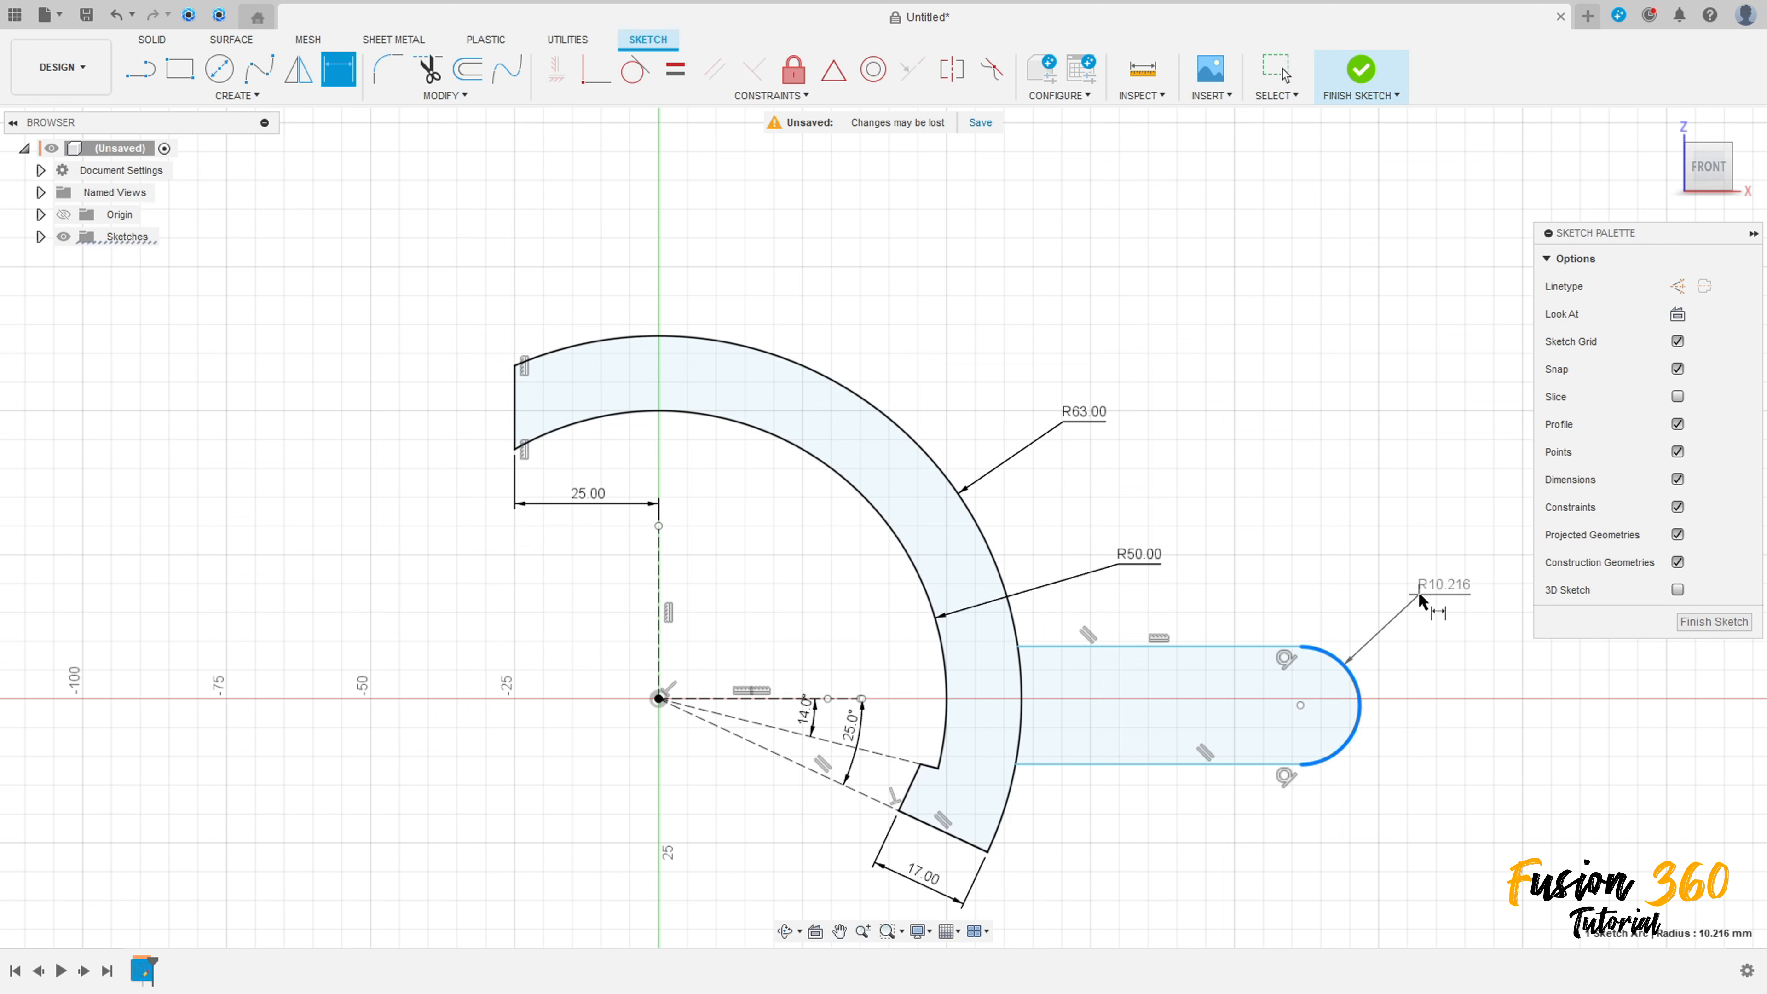
{"action": "left_click", "coordinate": [1419, 596]}
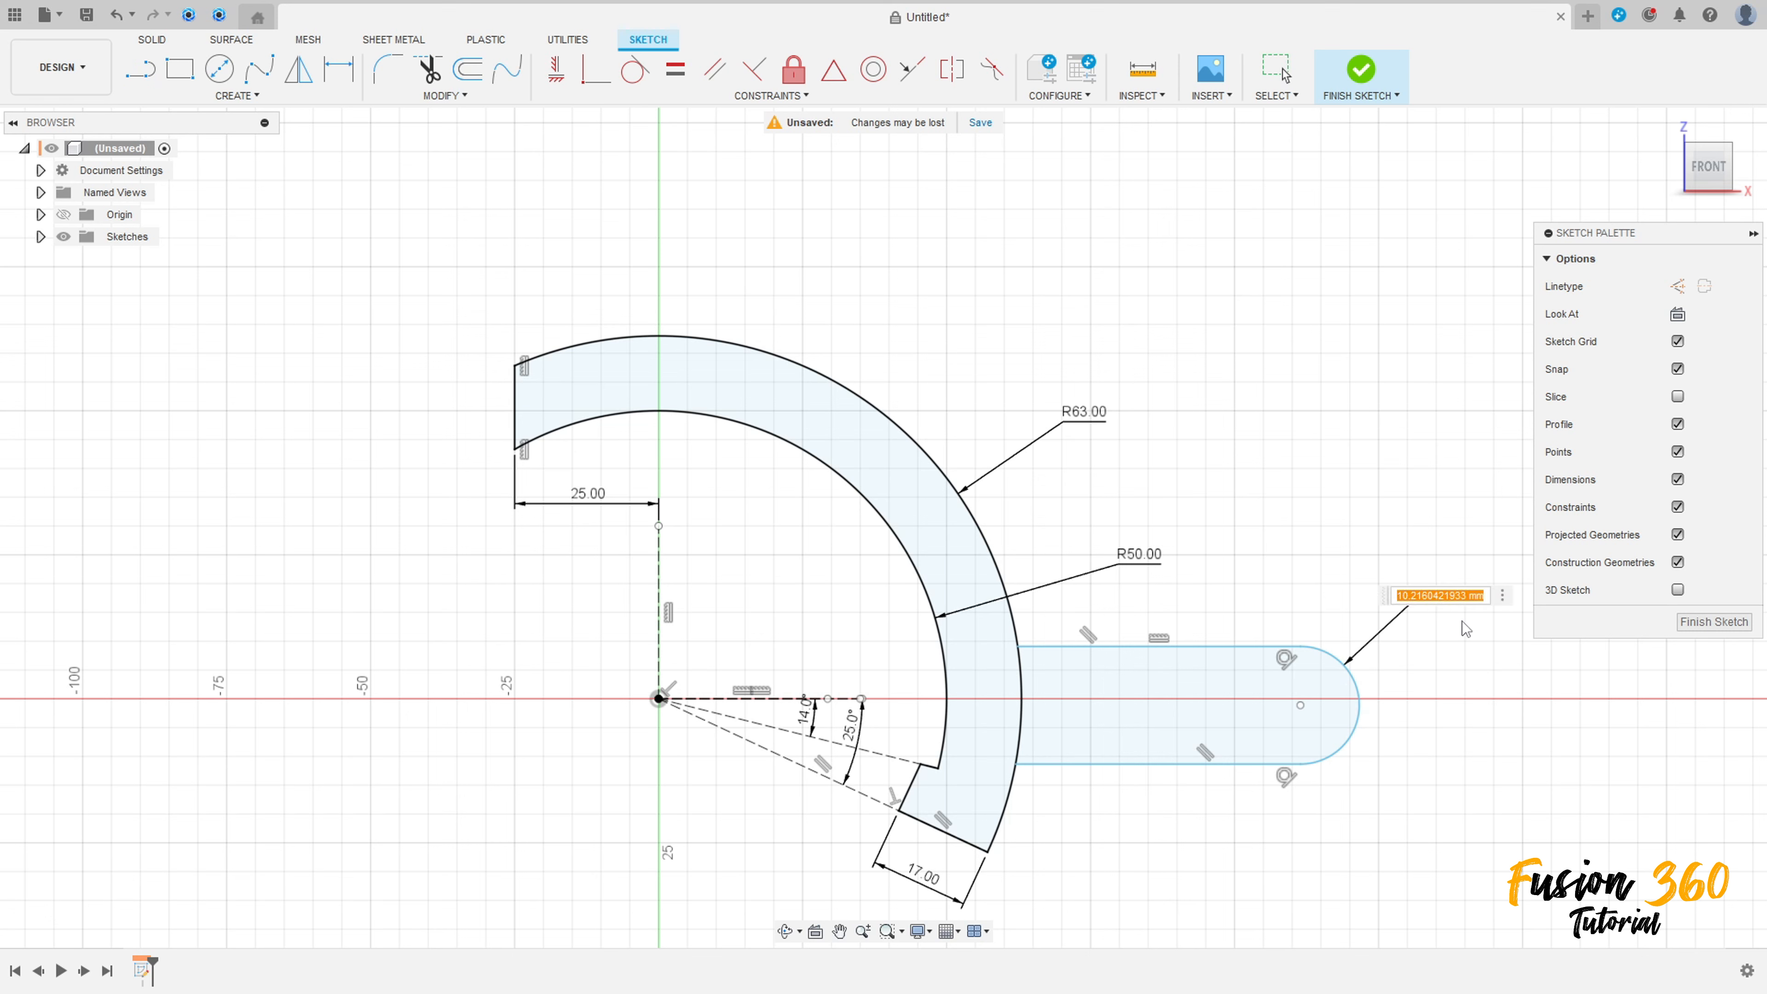
{"action": "type", "text": "19"}
{"action": "key", "text": "Return"}
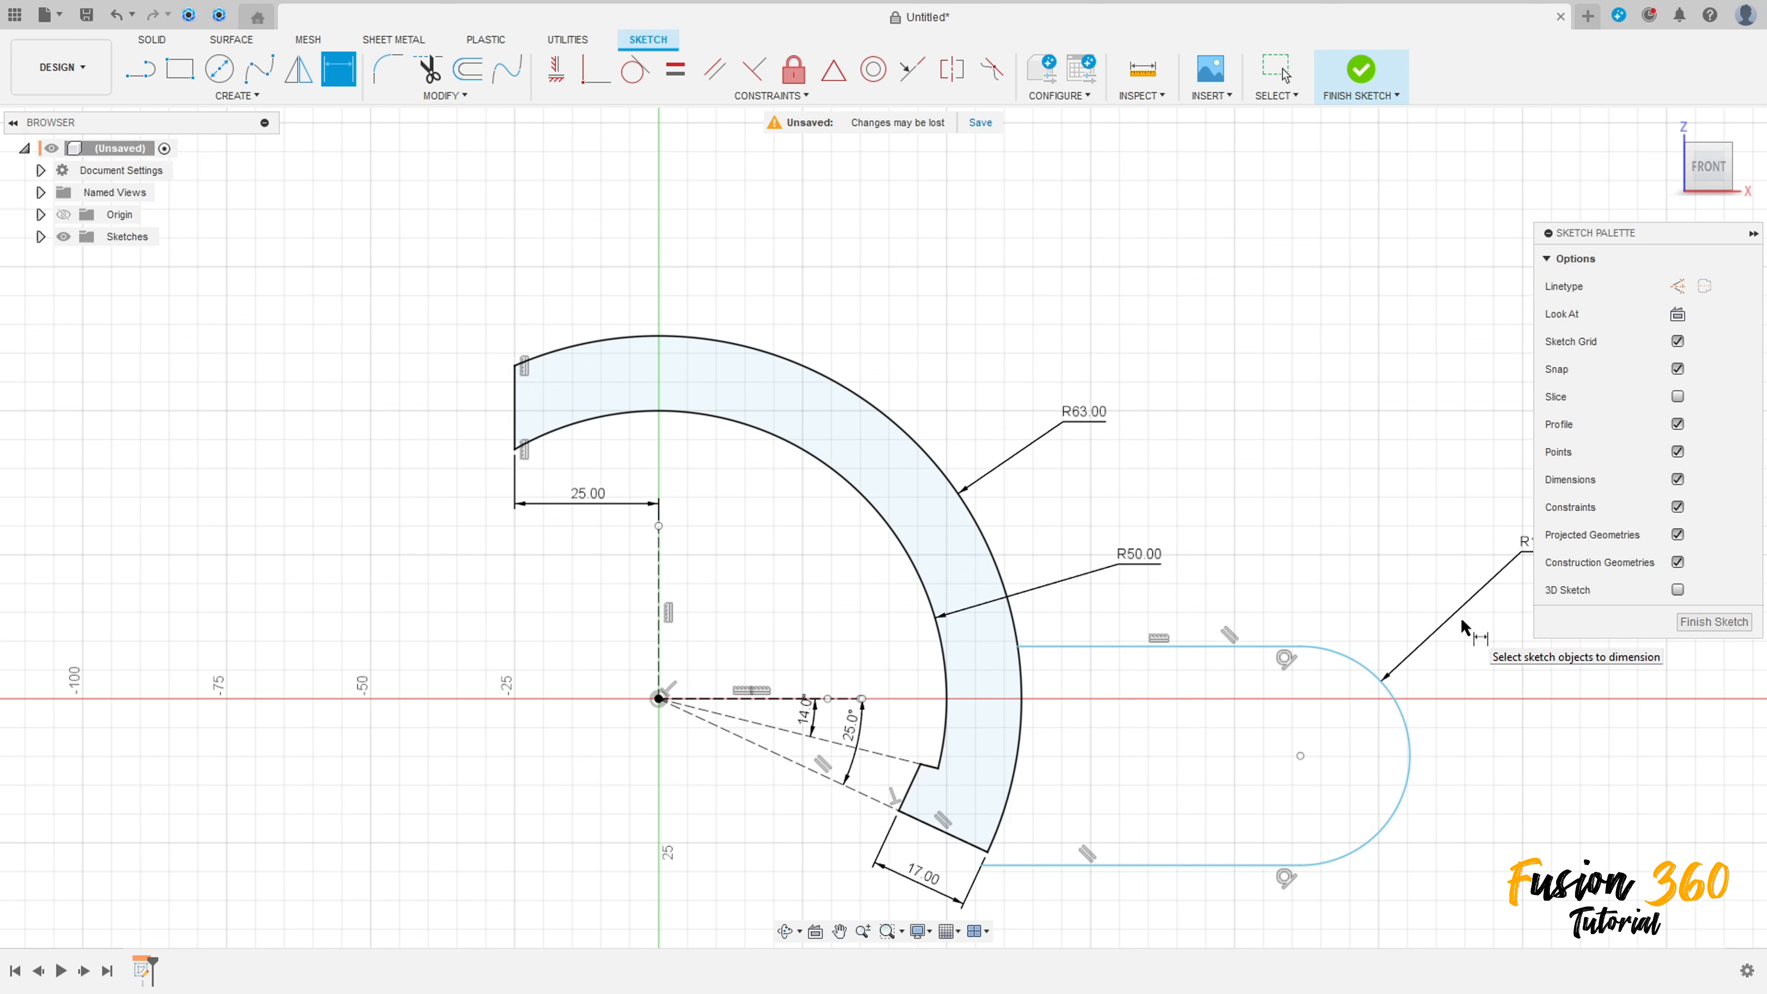
{"action": "key", "text": "Escape"}
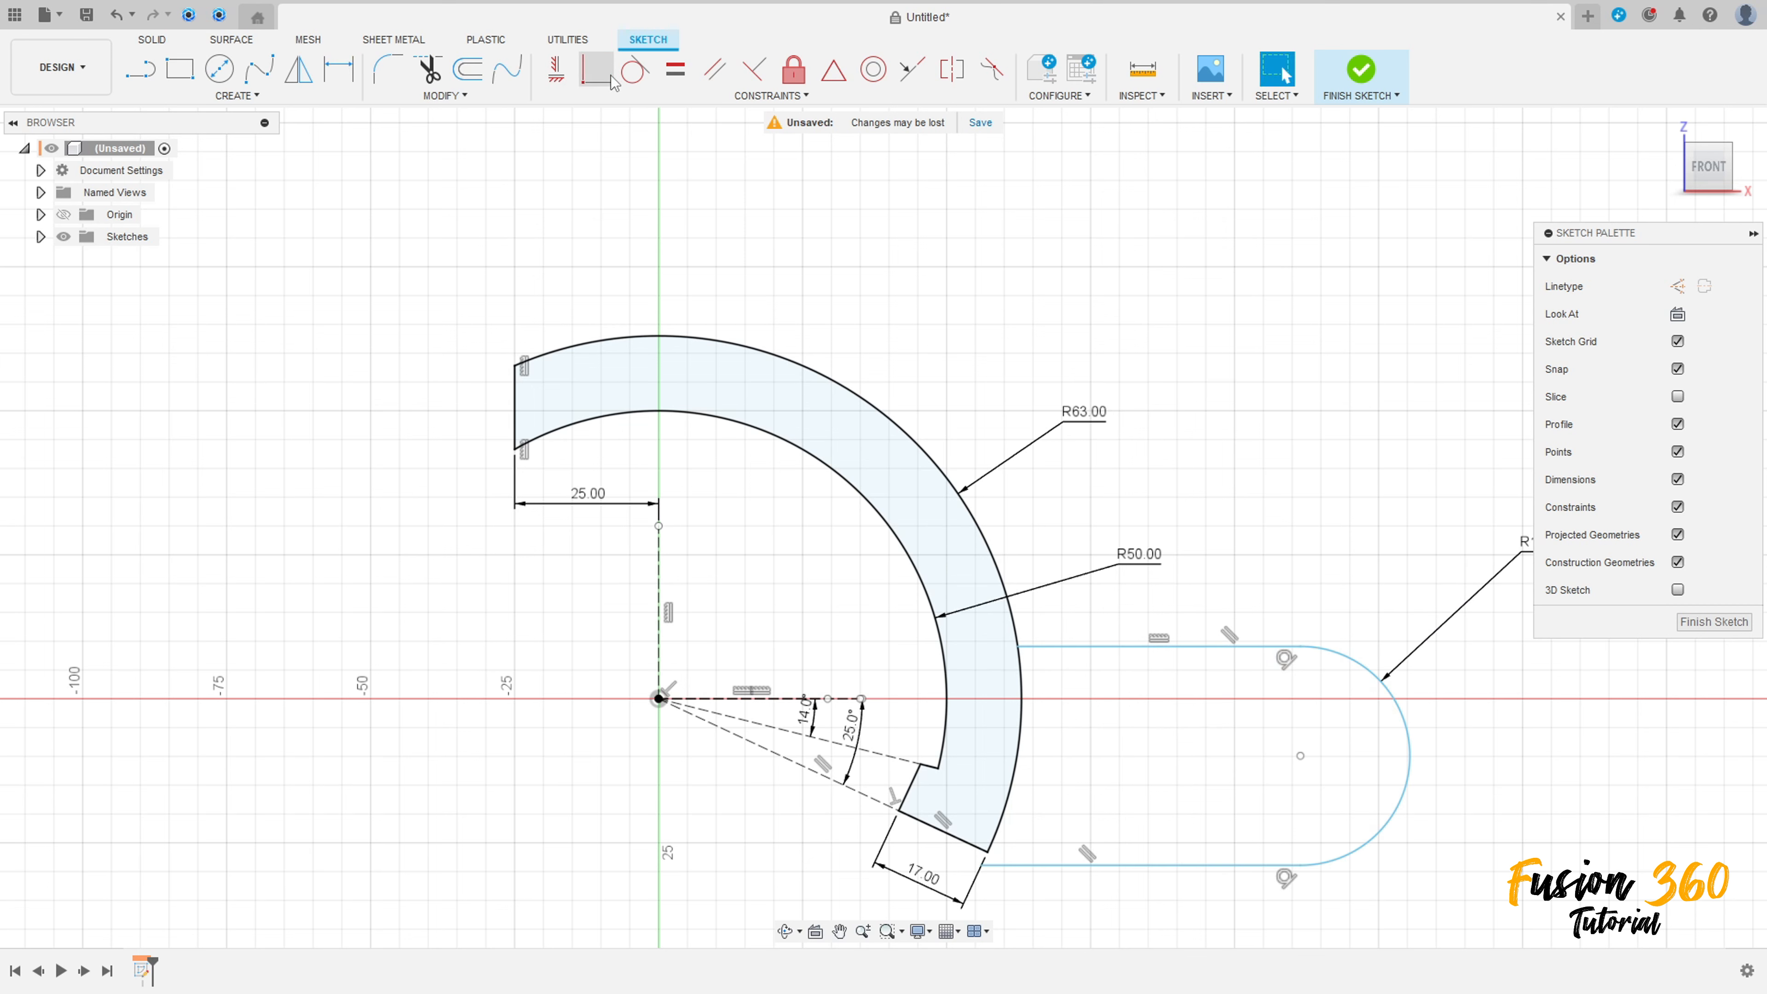
Align the tab's end-arc centre horizontally with the end of the horizontal construction line.
{"action": "left_click", "coordinate": [556, 69]}
{"action": "left_click", "coordinate": [1299, 756]}
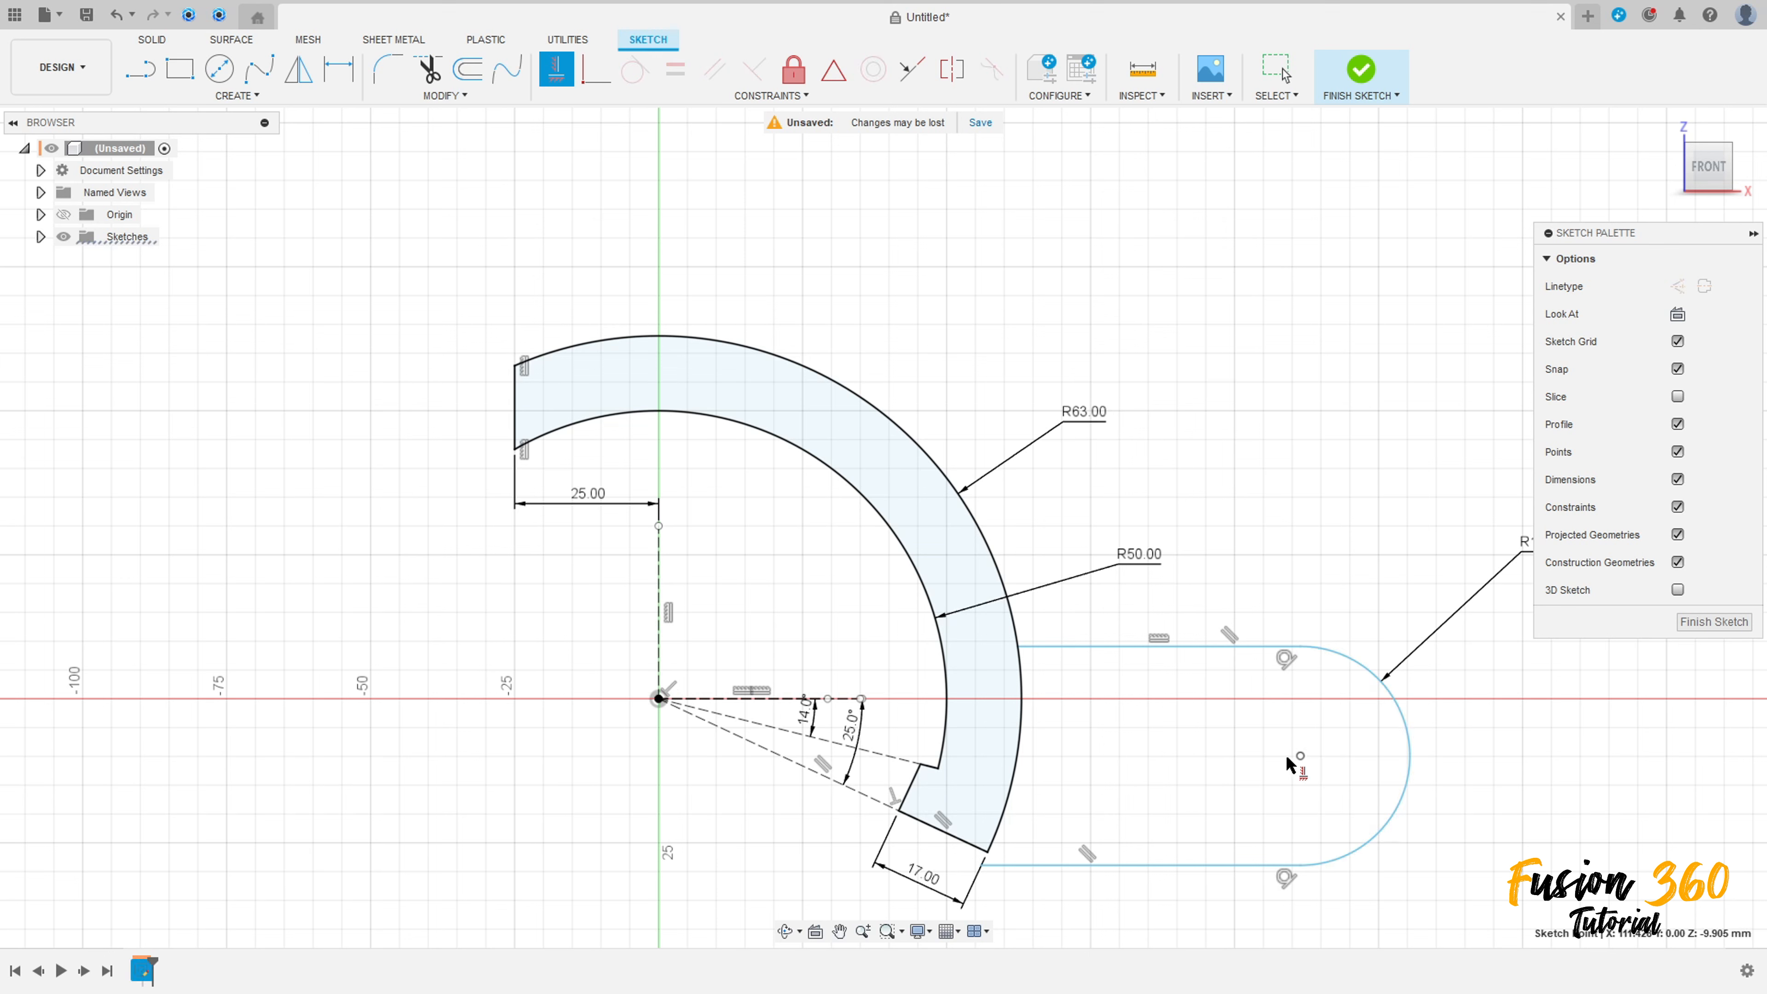
{"action": "left_click", "coordinate": [863, 704]}
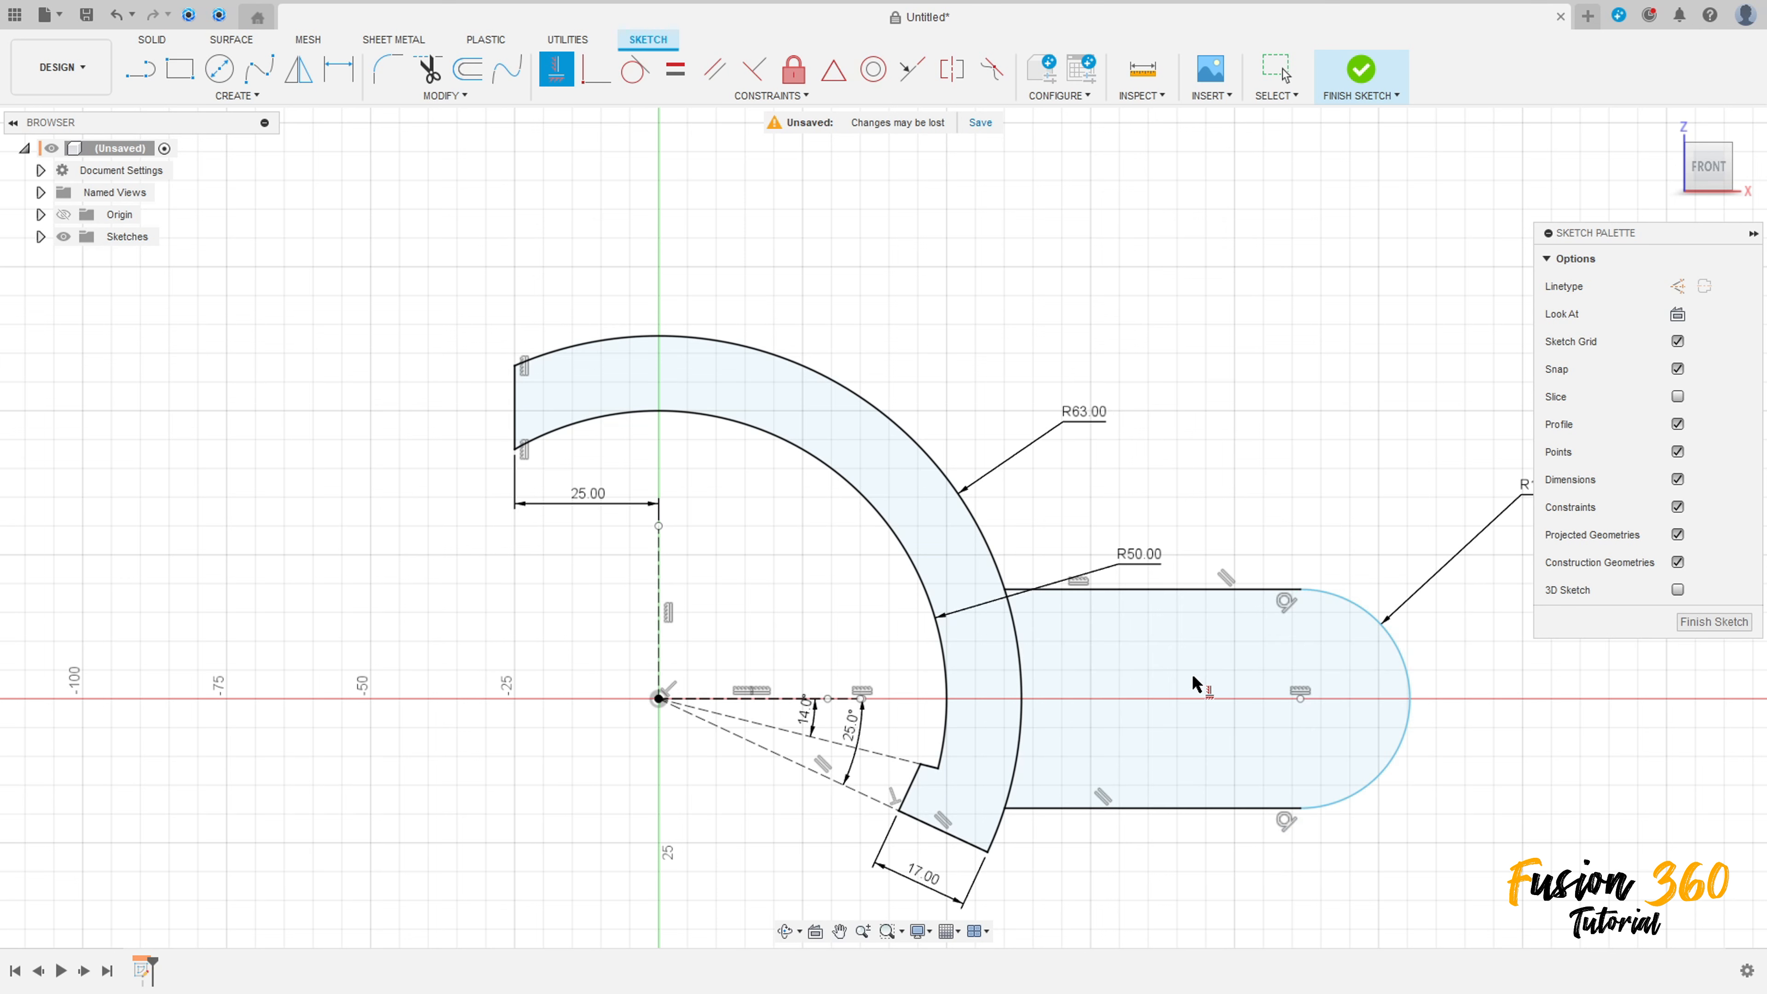
Dimension the horizontal distance from the origin to the tab's end-arc centre as 115 mm, placed below the profile.
{"action": "key", "text": "d"}
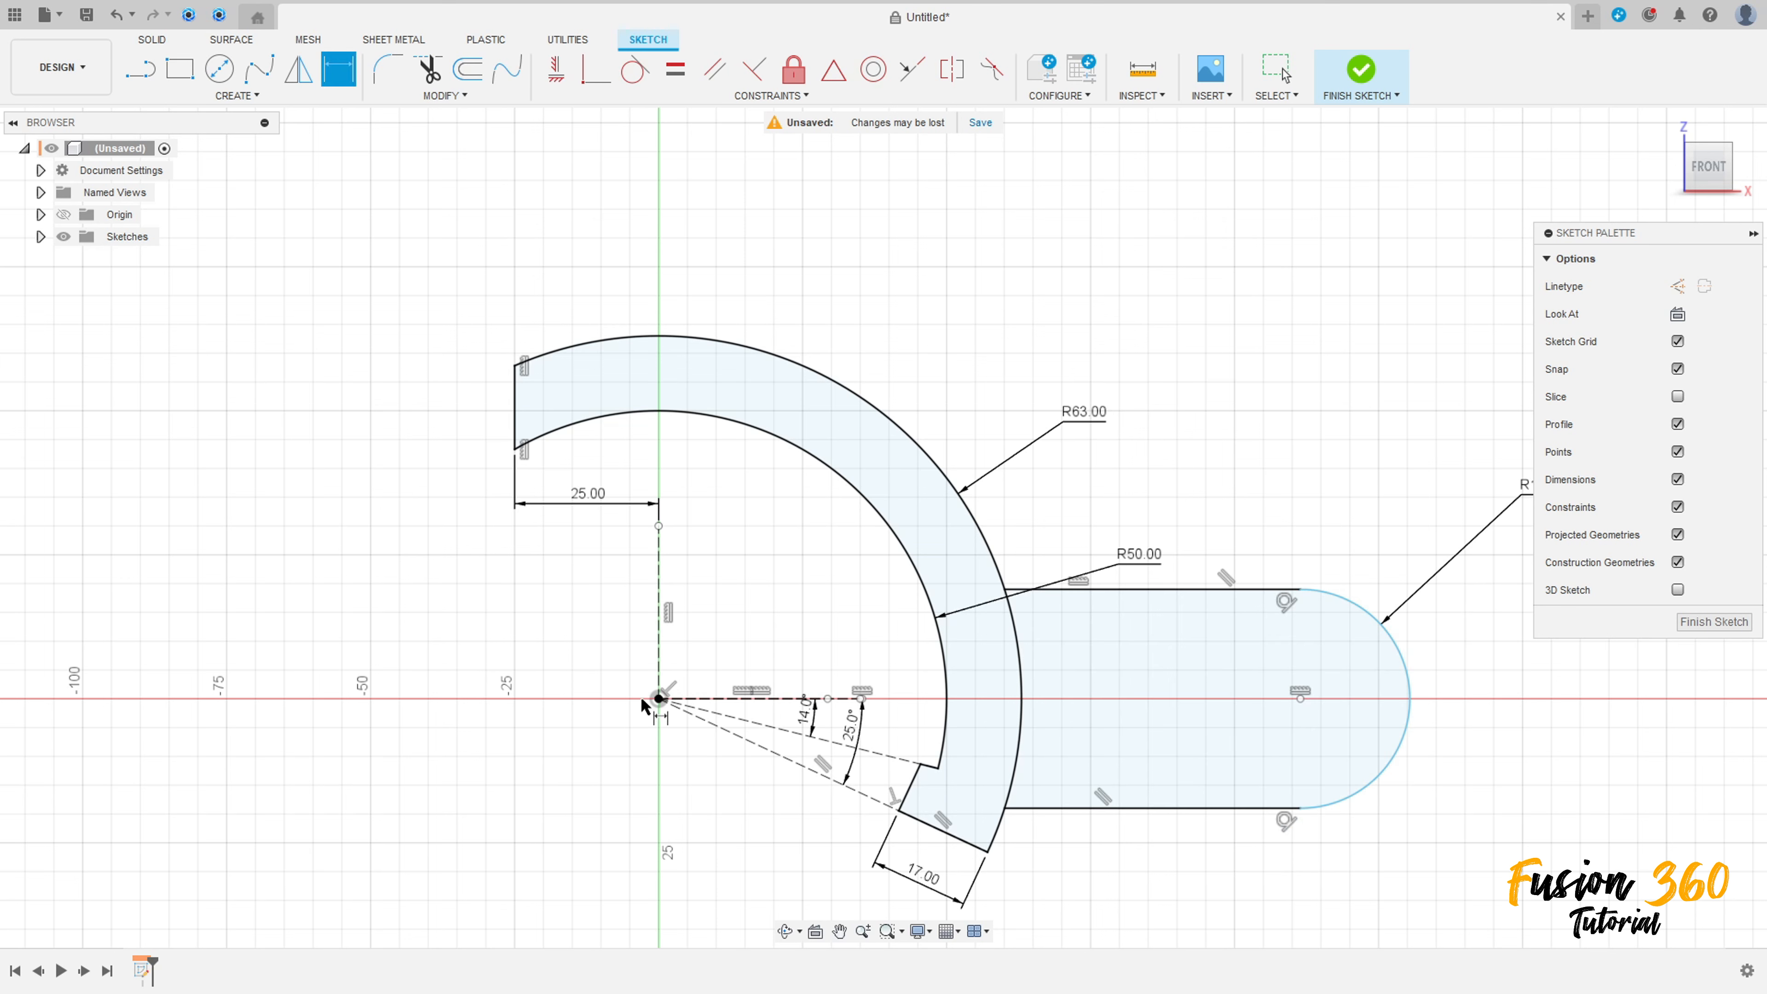
{"action": "left_click", "coordinate": [659, 697]}
{"action": "left_click", "coordinate": [1300, 696]}
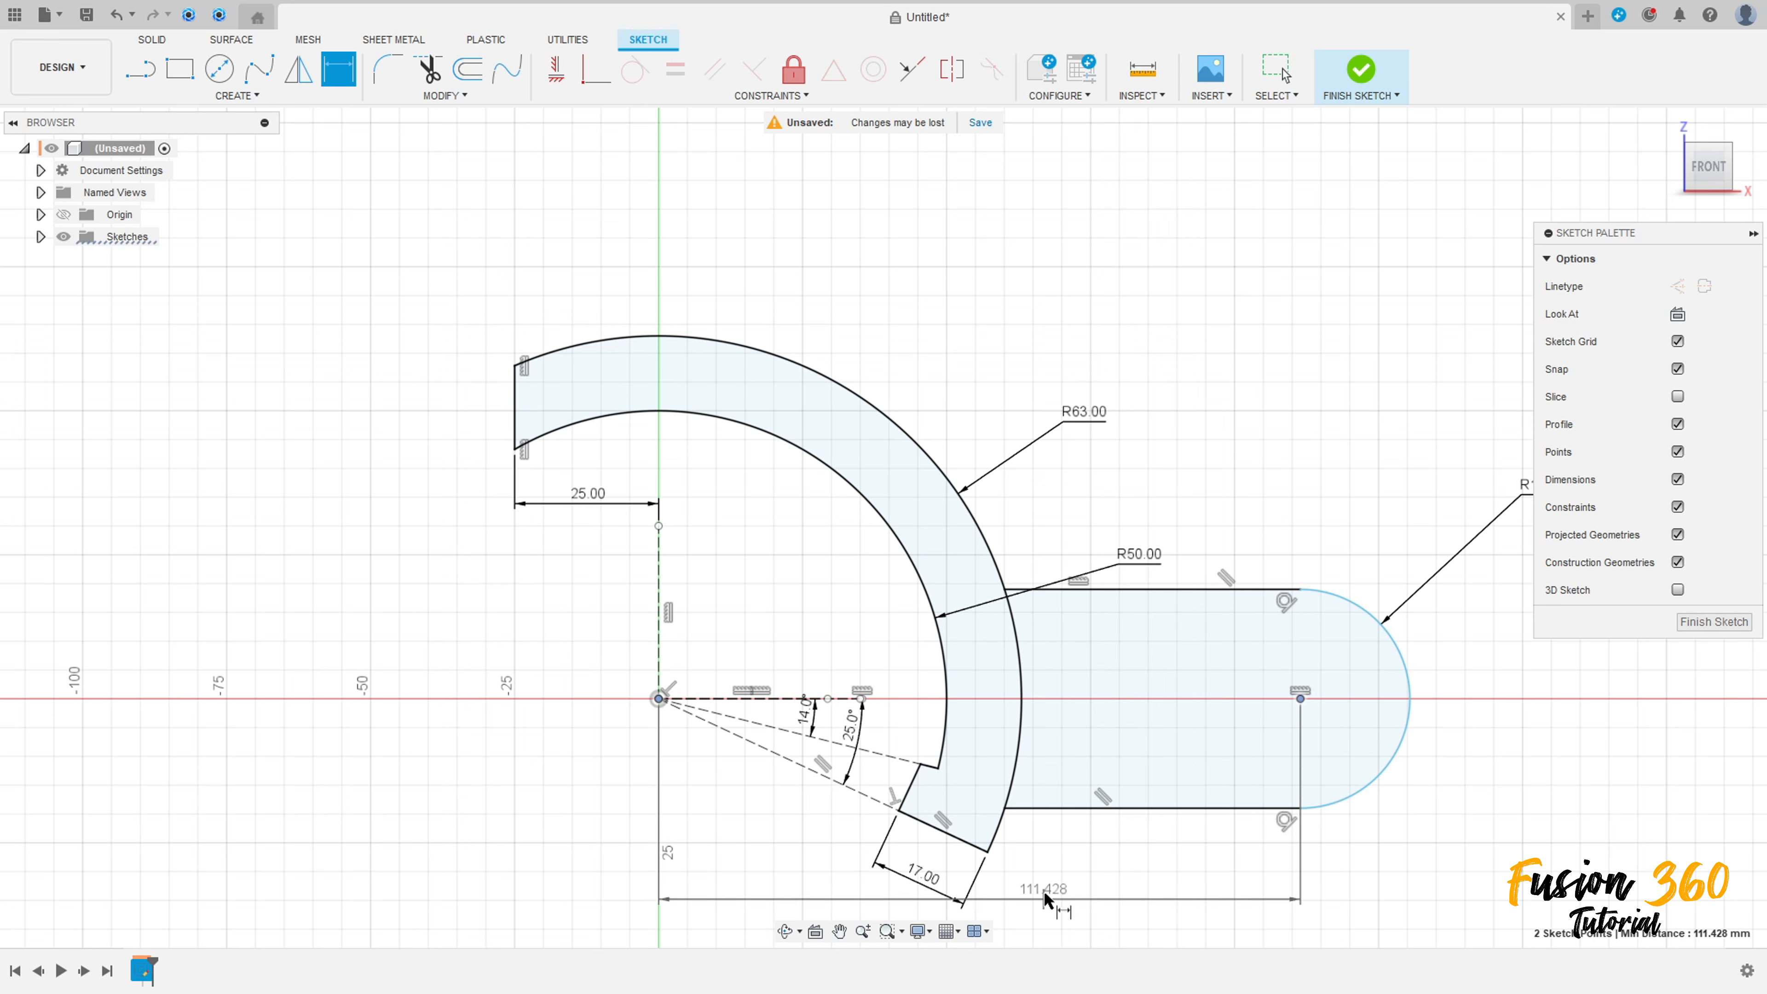
{"action": "middle_click_drag", "start_coordinate": [1043, 889], "coordinate": [1015, 772]}
{"action": "left_click", "coordinate": [970, 856]}
{"action": "type", "text": "115"}
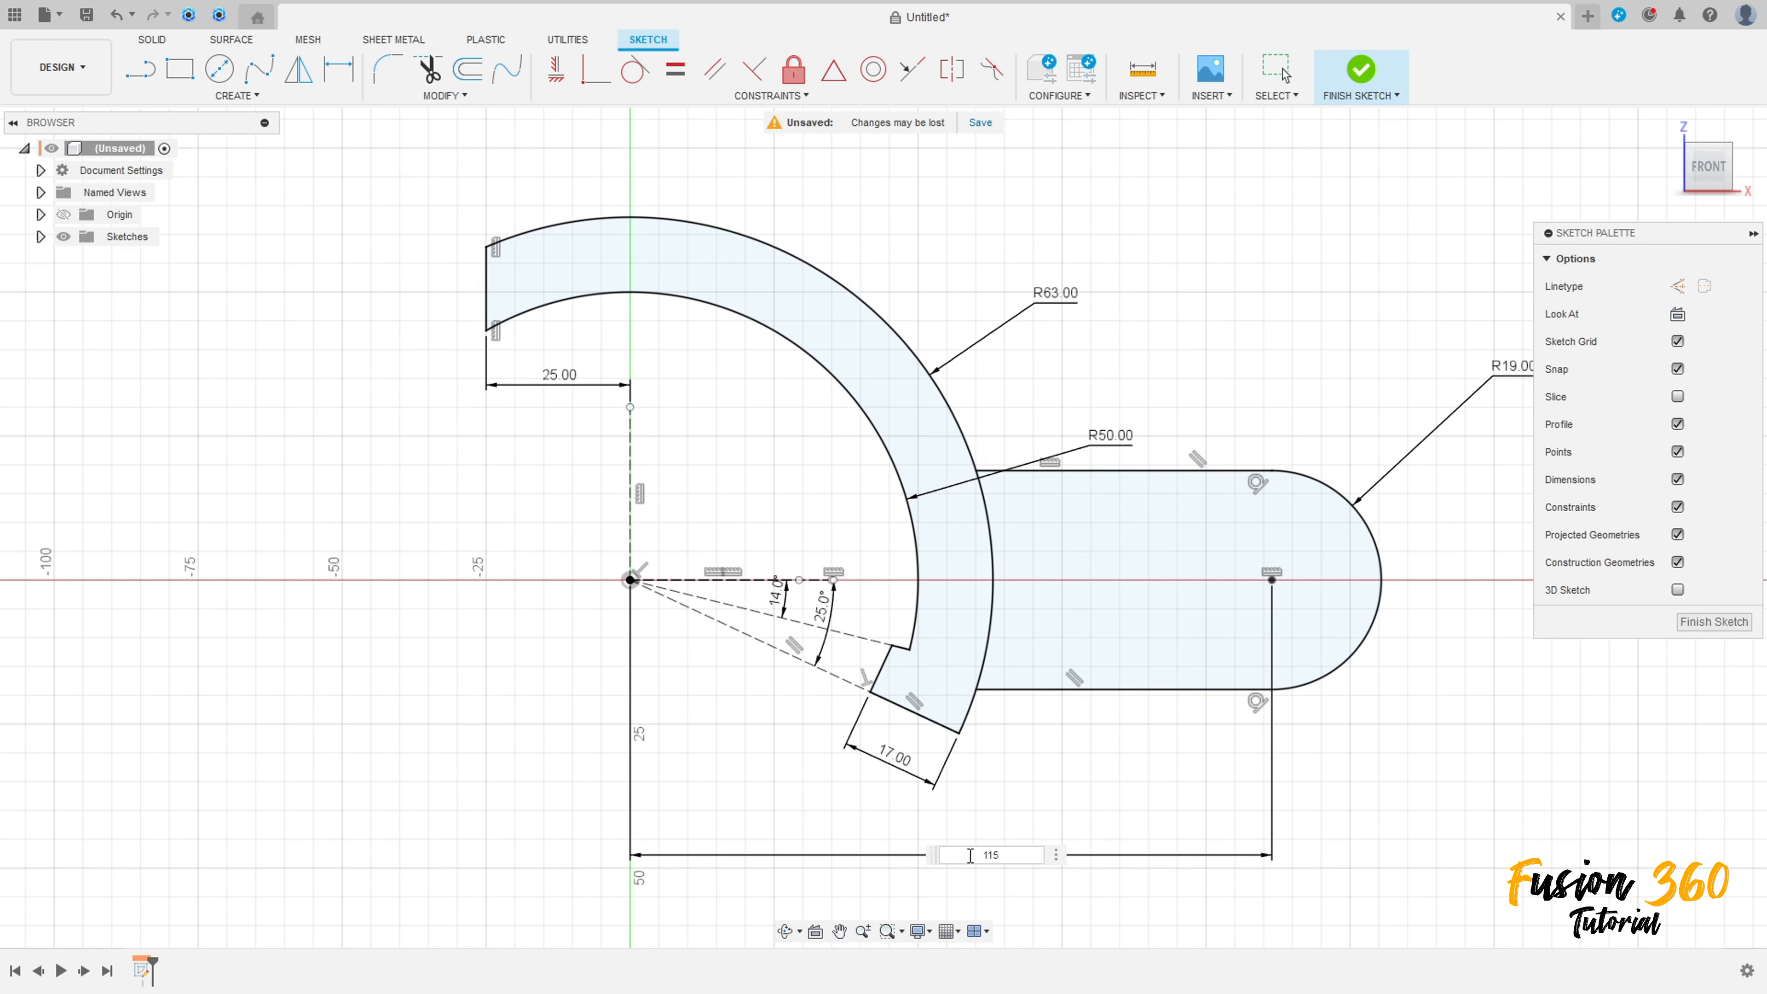
{"action": "key", "text": "Return"}
{"action": "scroll", "coordinate": [1018, 809], "scroll_direction": "down", "scroll_amount": 2}
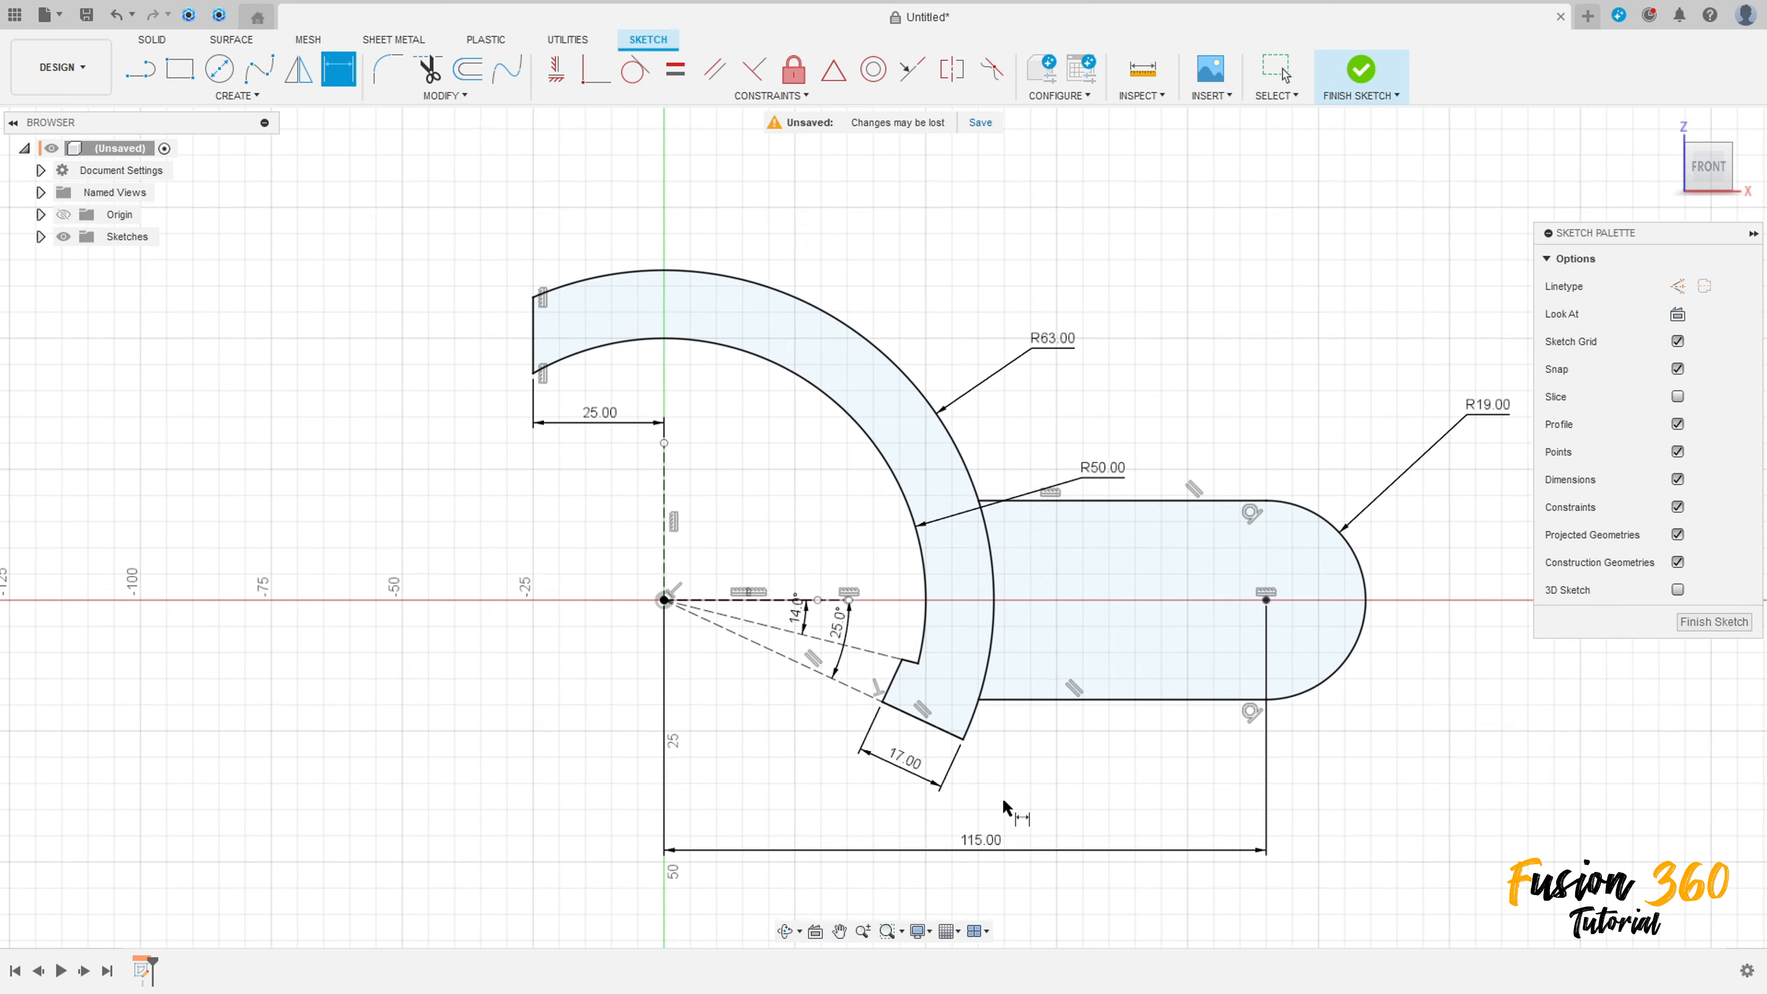
{"action": "key", "text": "Escape"}
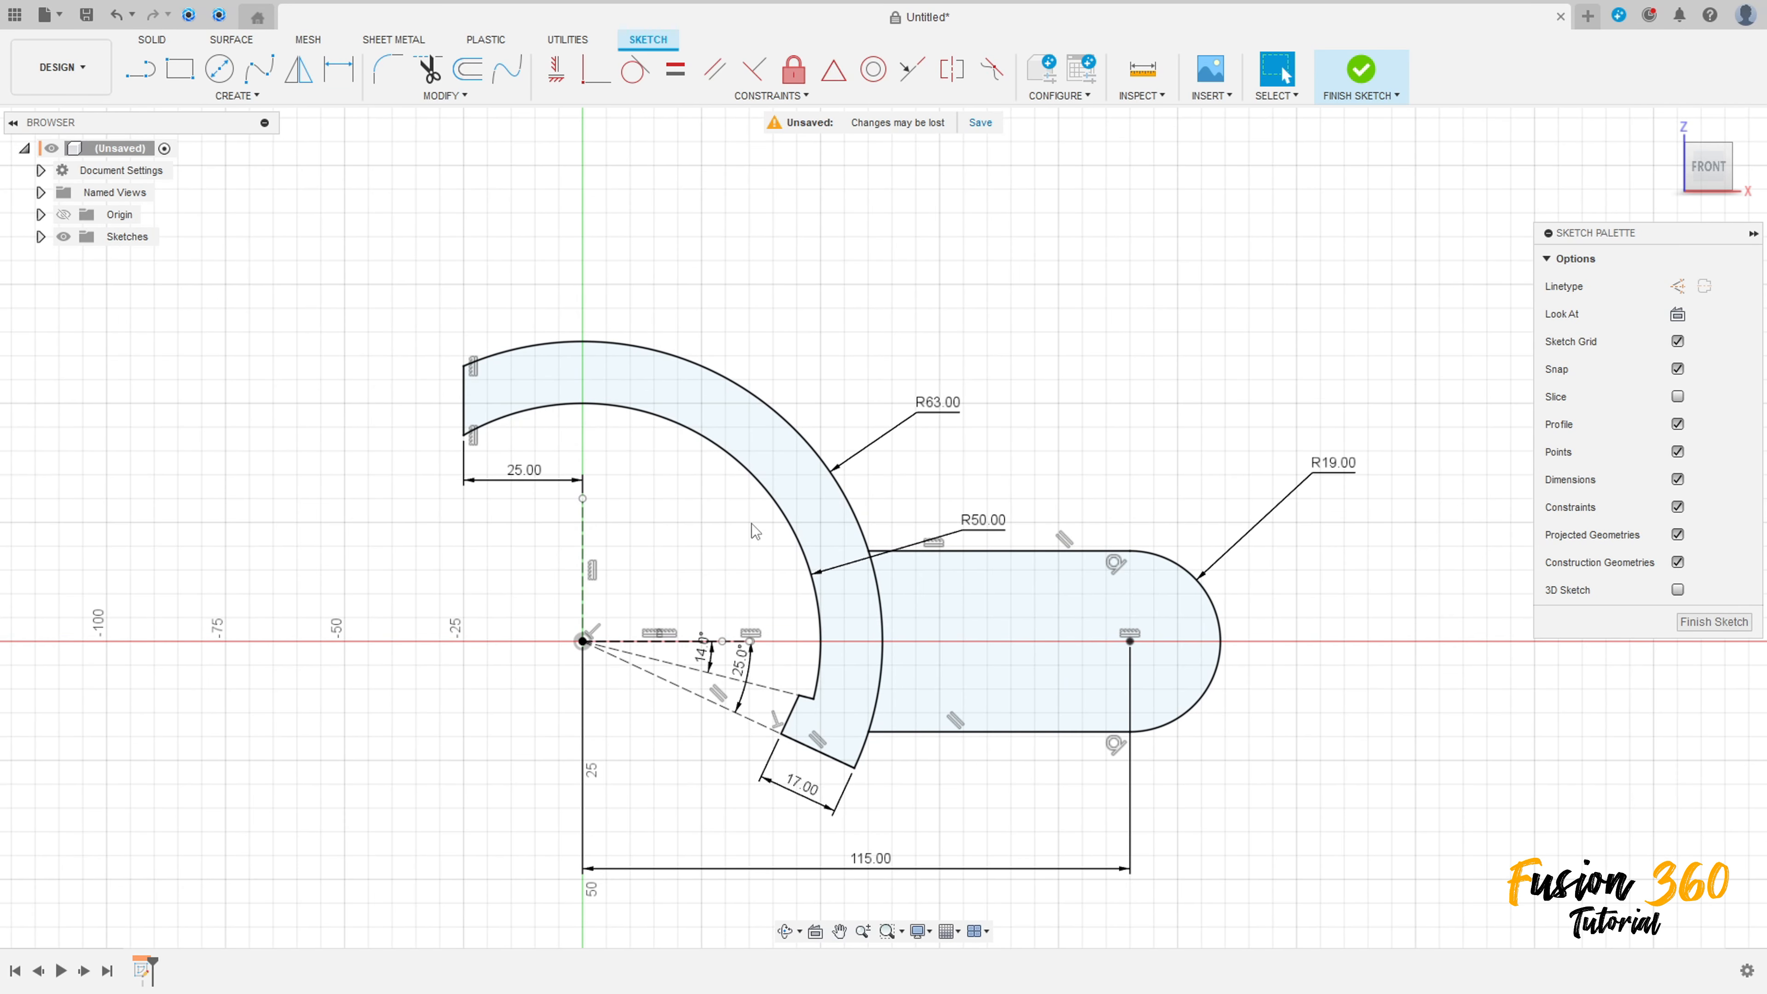
Draw a 22 mm diameter circle at the tab's end-arc centre and move its dimension outside the tab.
{"action": "key", "text": "c"}
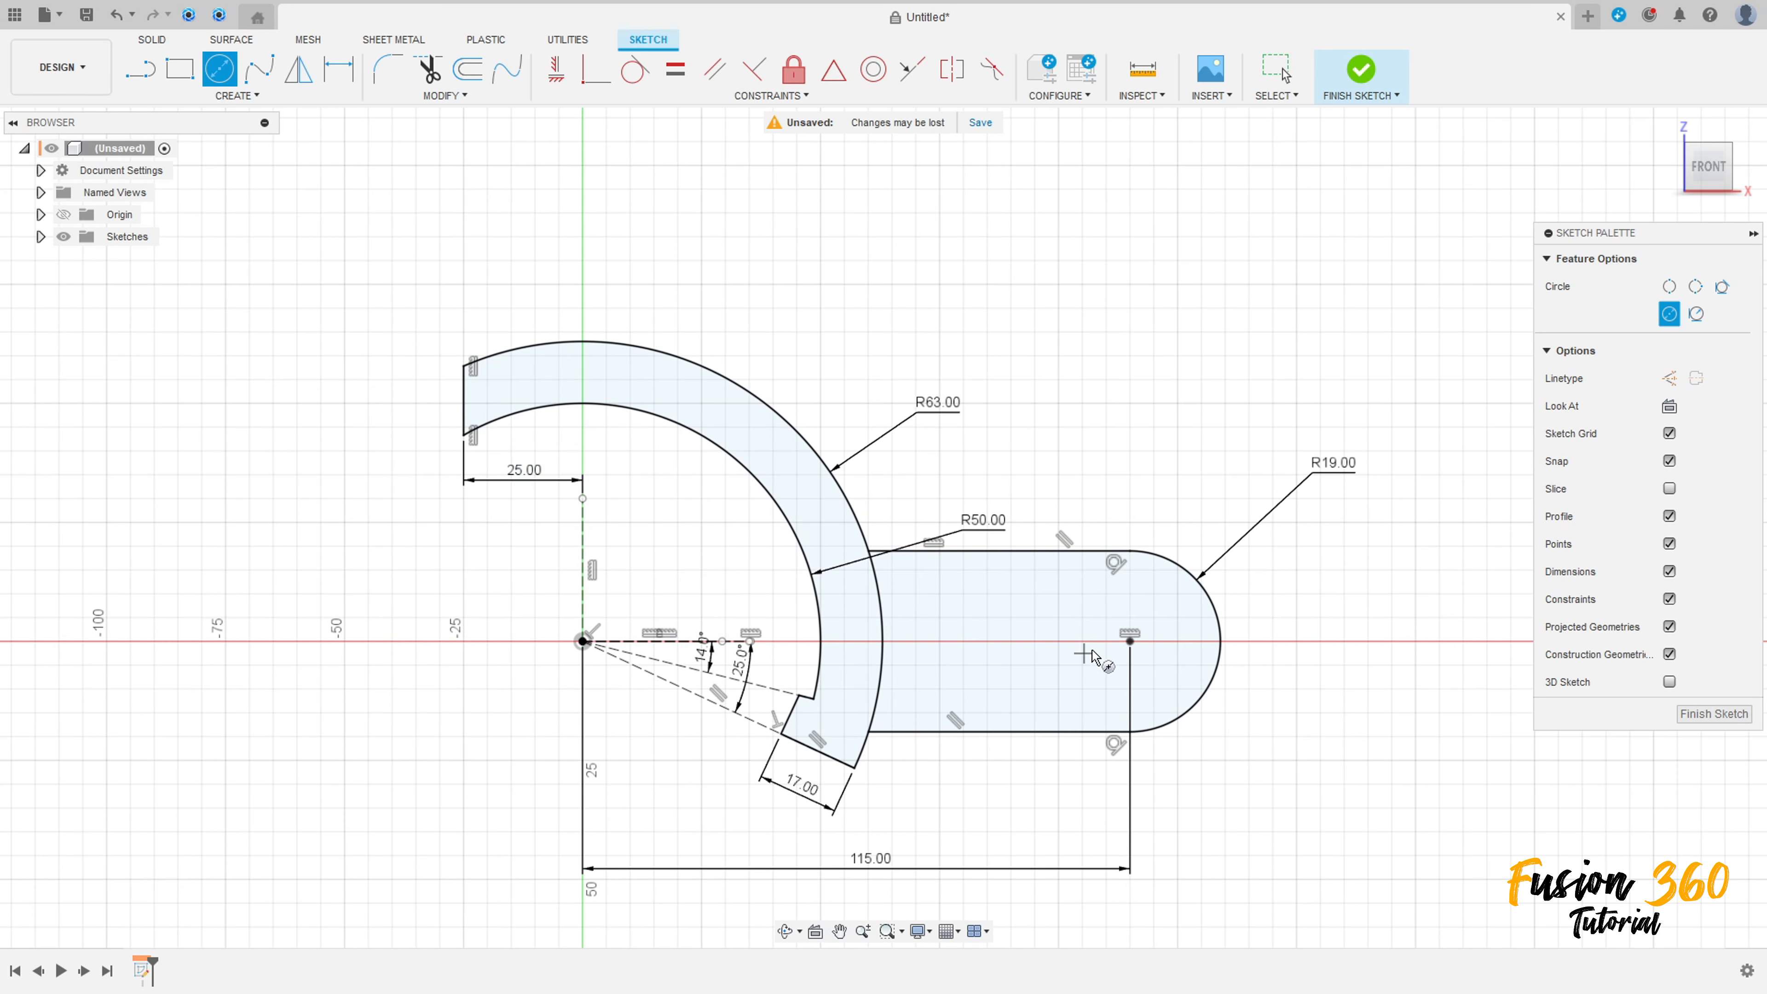
{"action": "left_click", "coordinate": [1131, 644]}
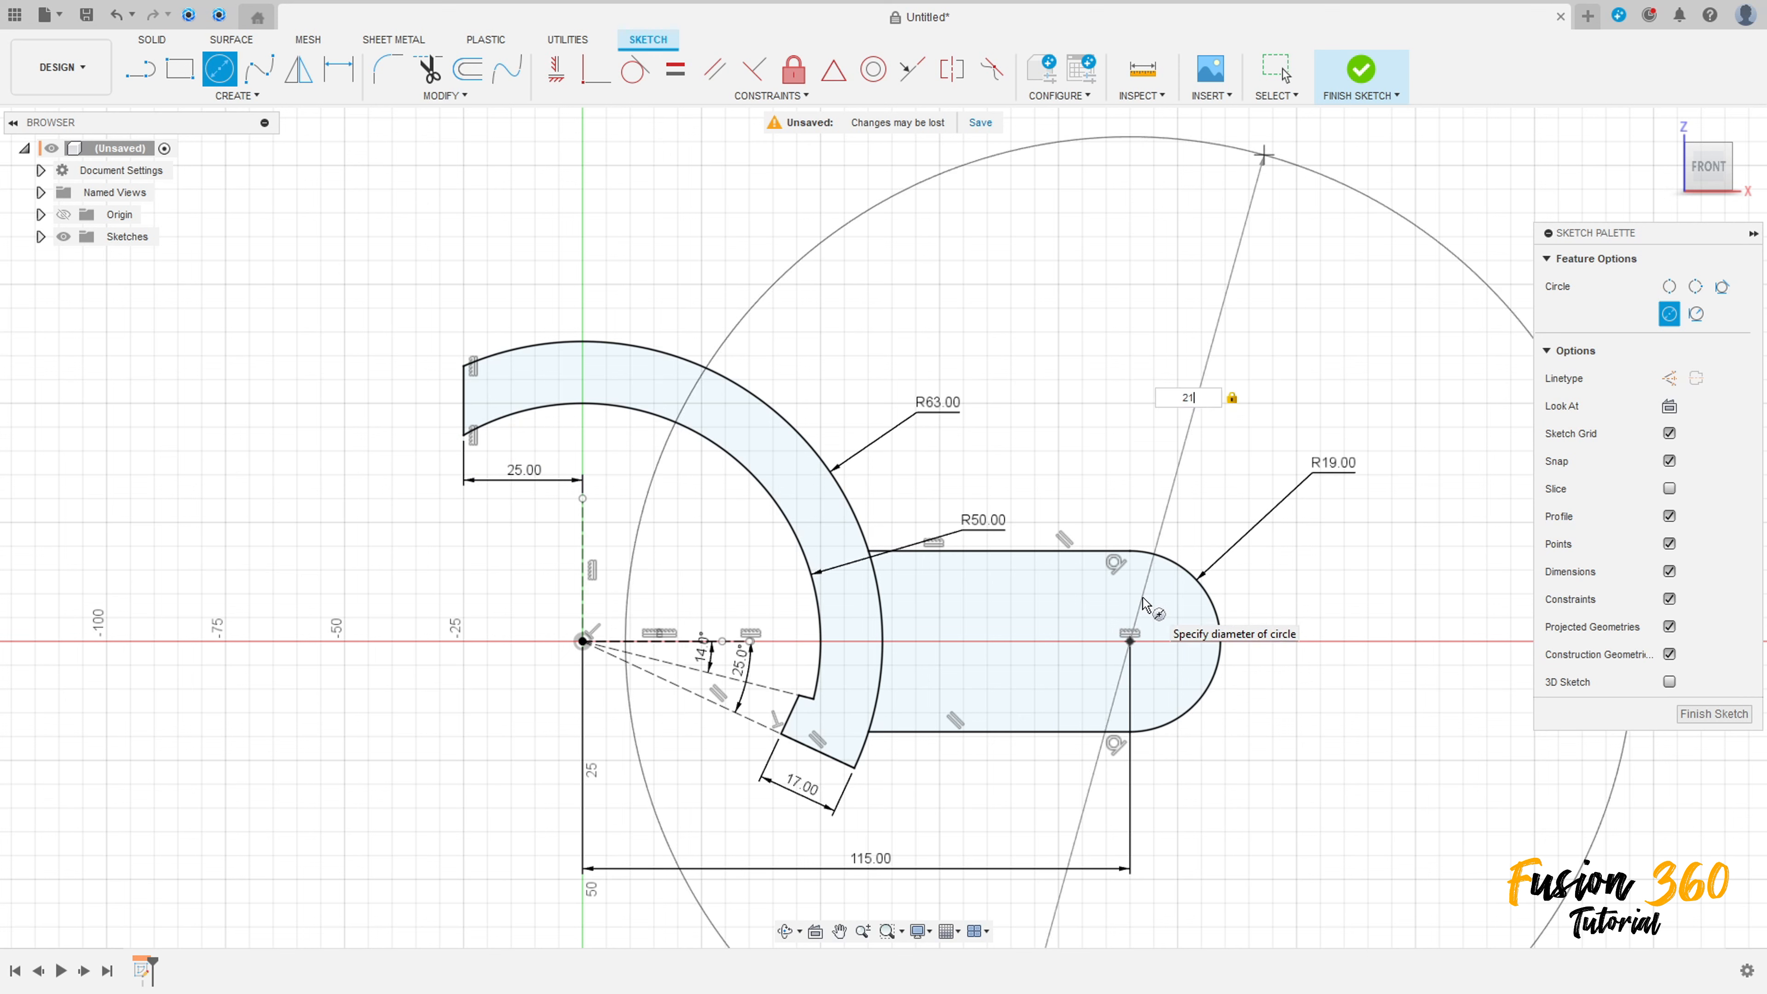
{"action": "key", "text": "BackSpace"}
{"action": "key", "text": "Return"}
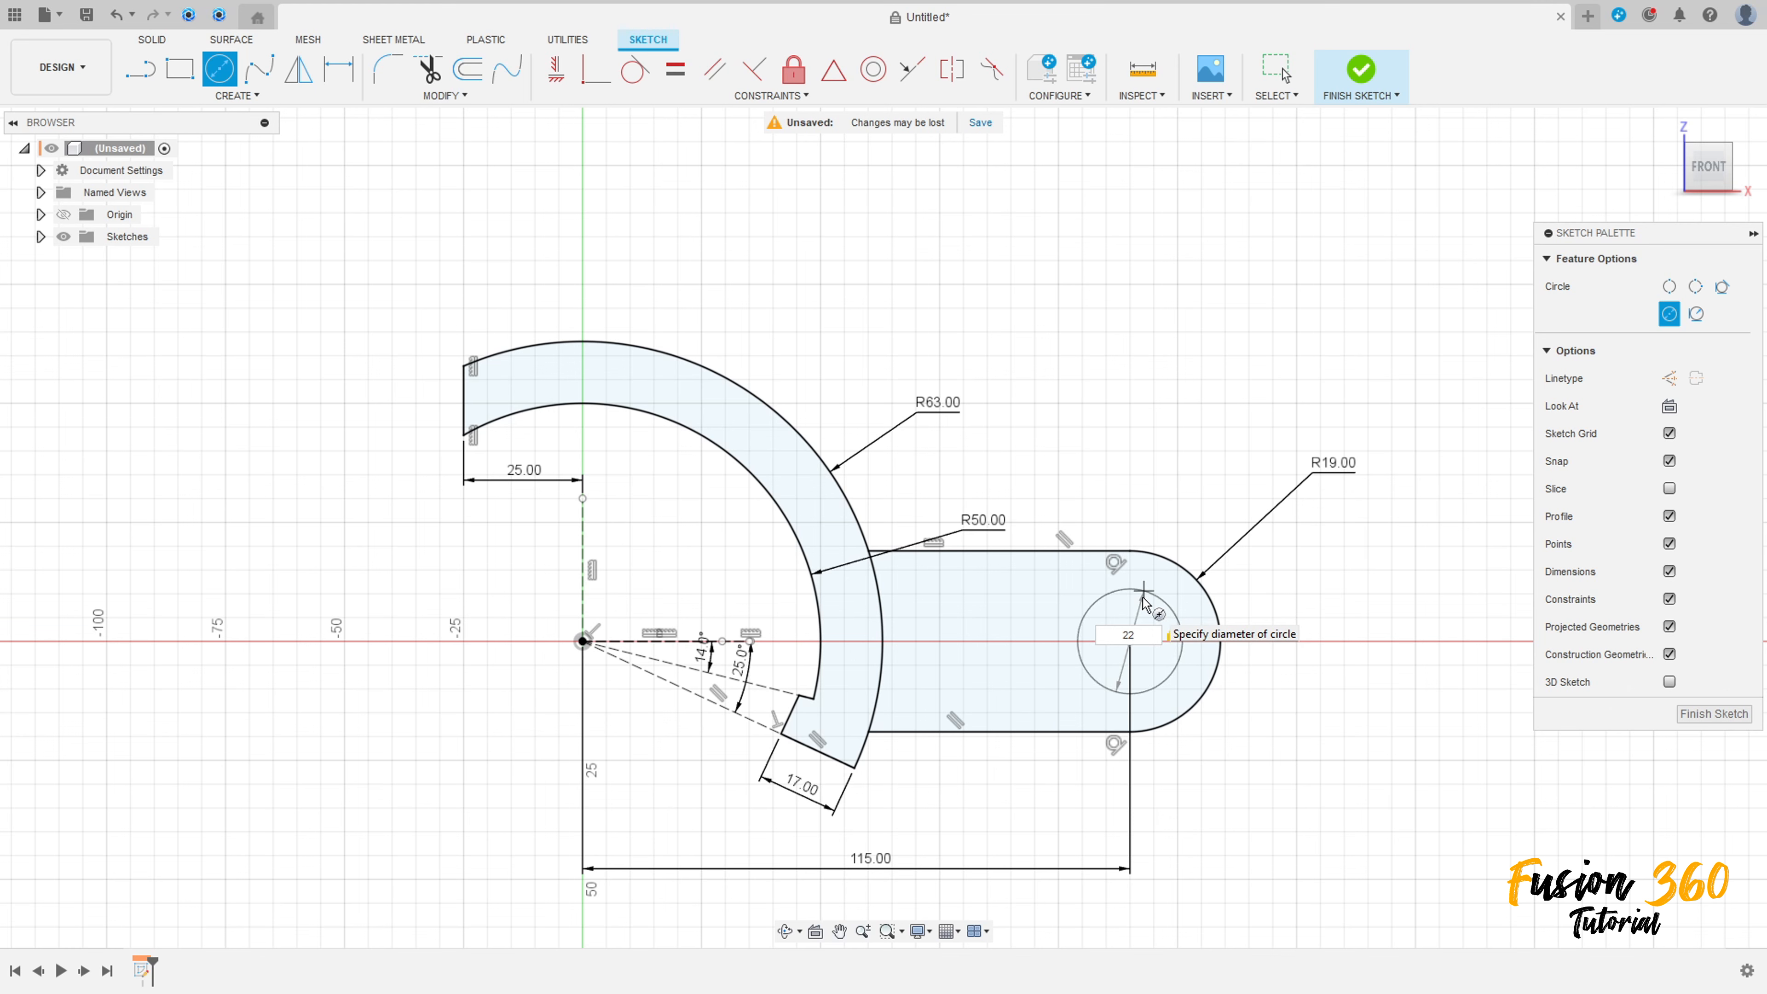
{"action": "key", "text": "Escape"}
{"action": "left_click_drag", "start_coordinate": [1135, 621], "coordinate": [1320, 619]}
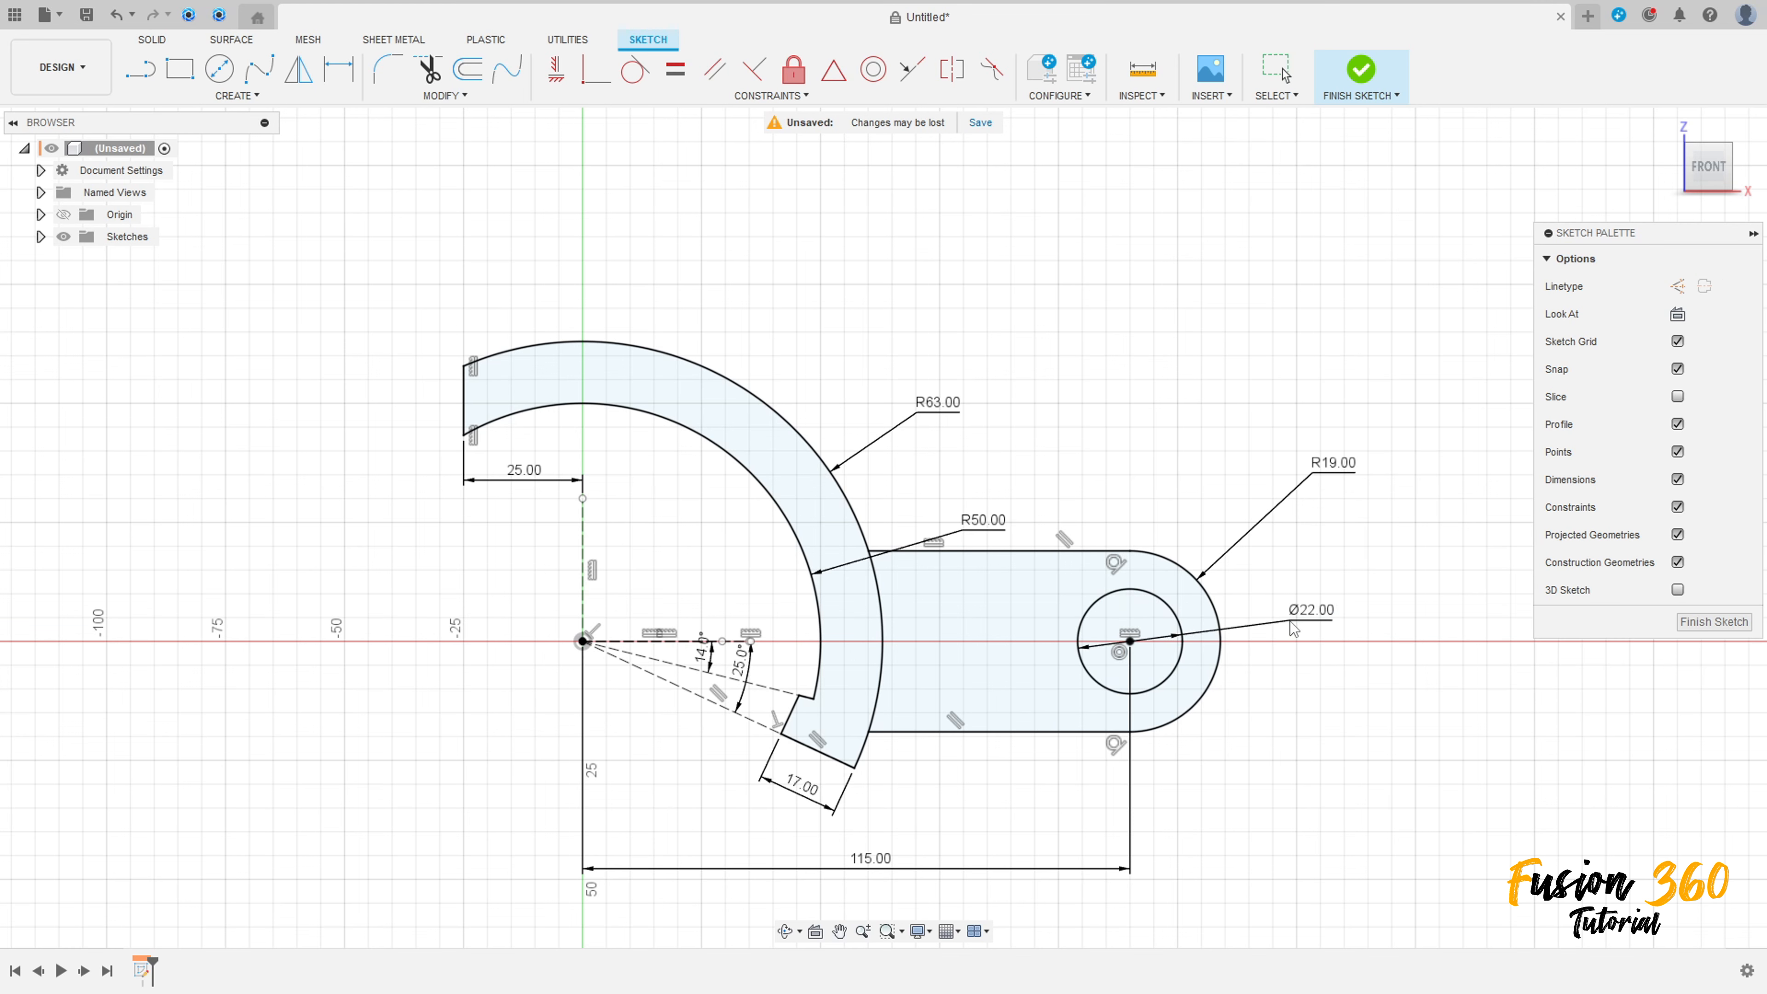
Finish the sketch and extrude the curved arc profile symmetrically to a whole length of 50 mm as a new body.
{"action": "left_click", "coordinate": [1360, 70]}
{"action": "left_click", "coordinate": [186, 71]}
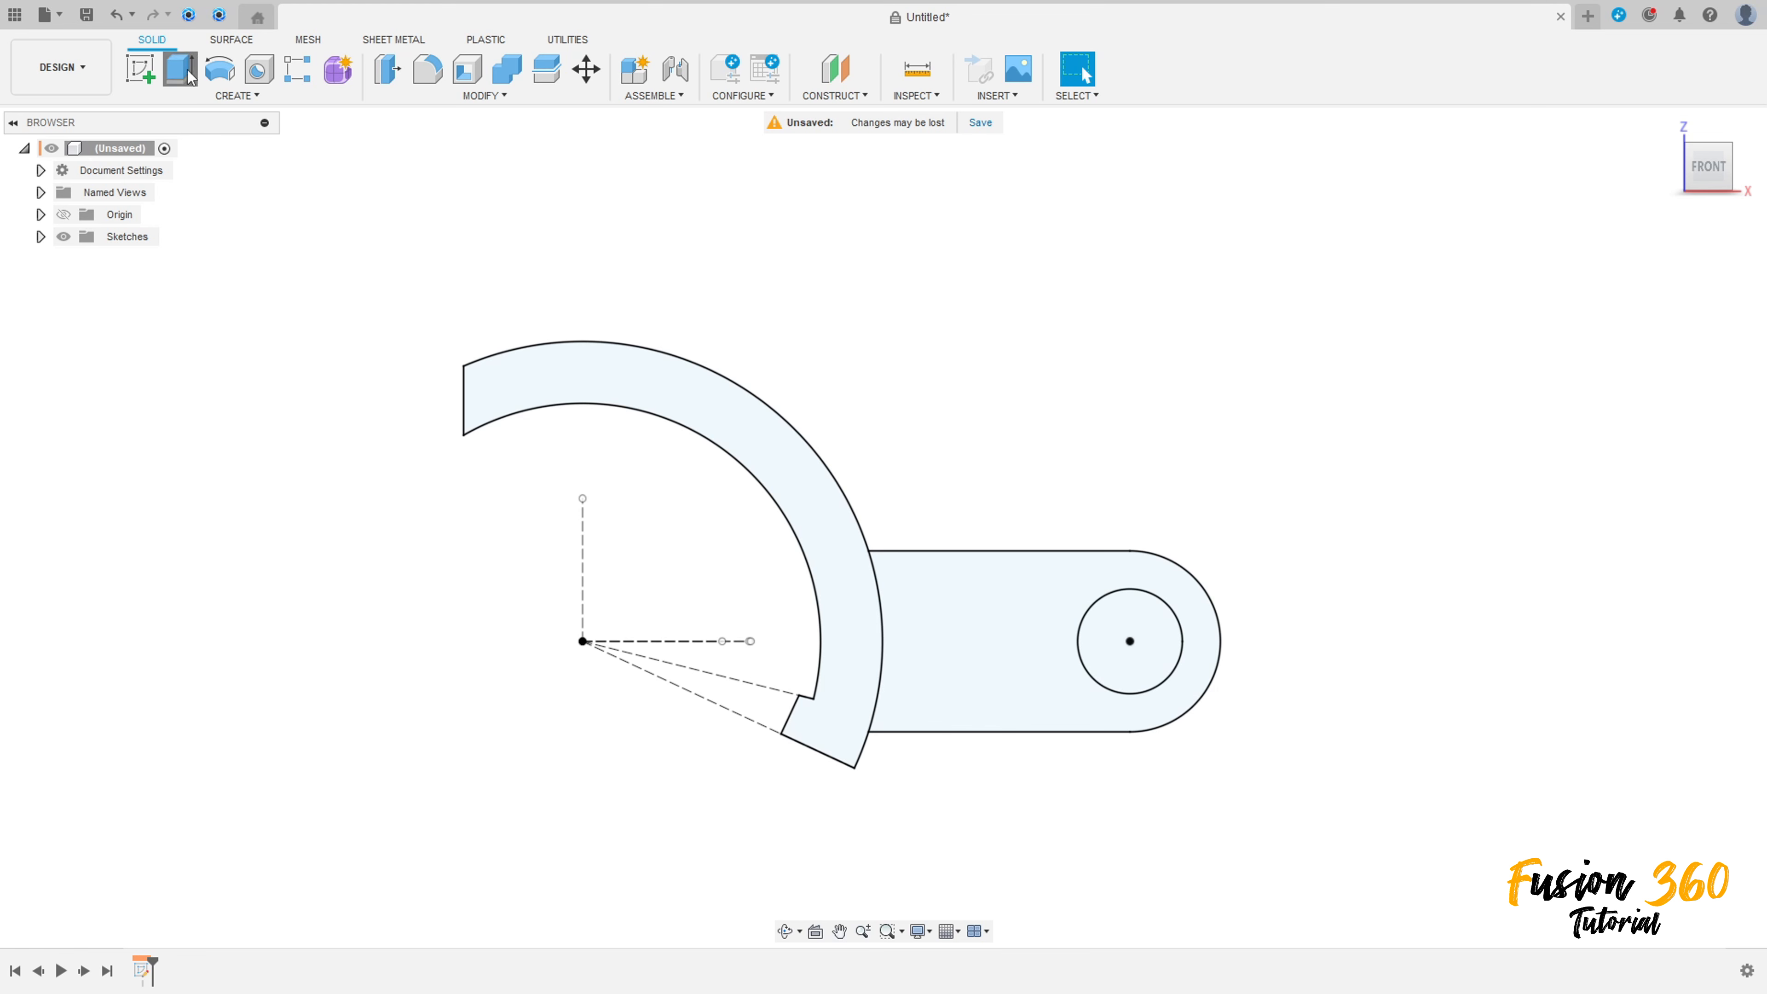
{"action": "left_click", "coordinate": [722, 440]}
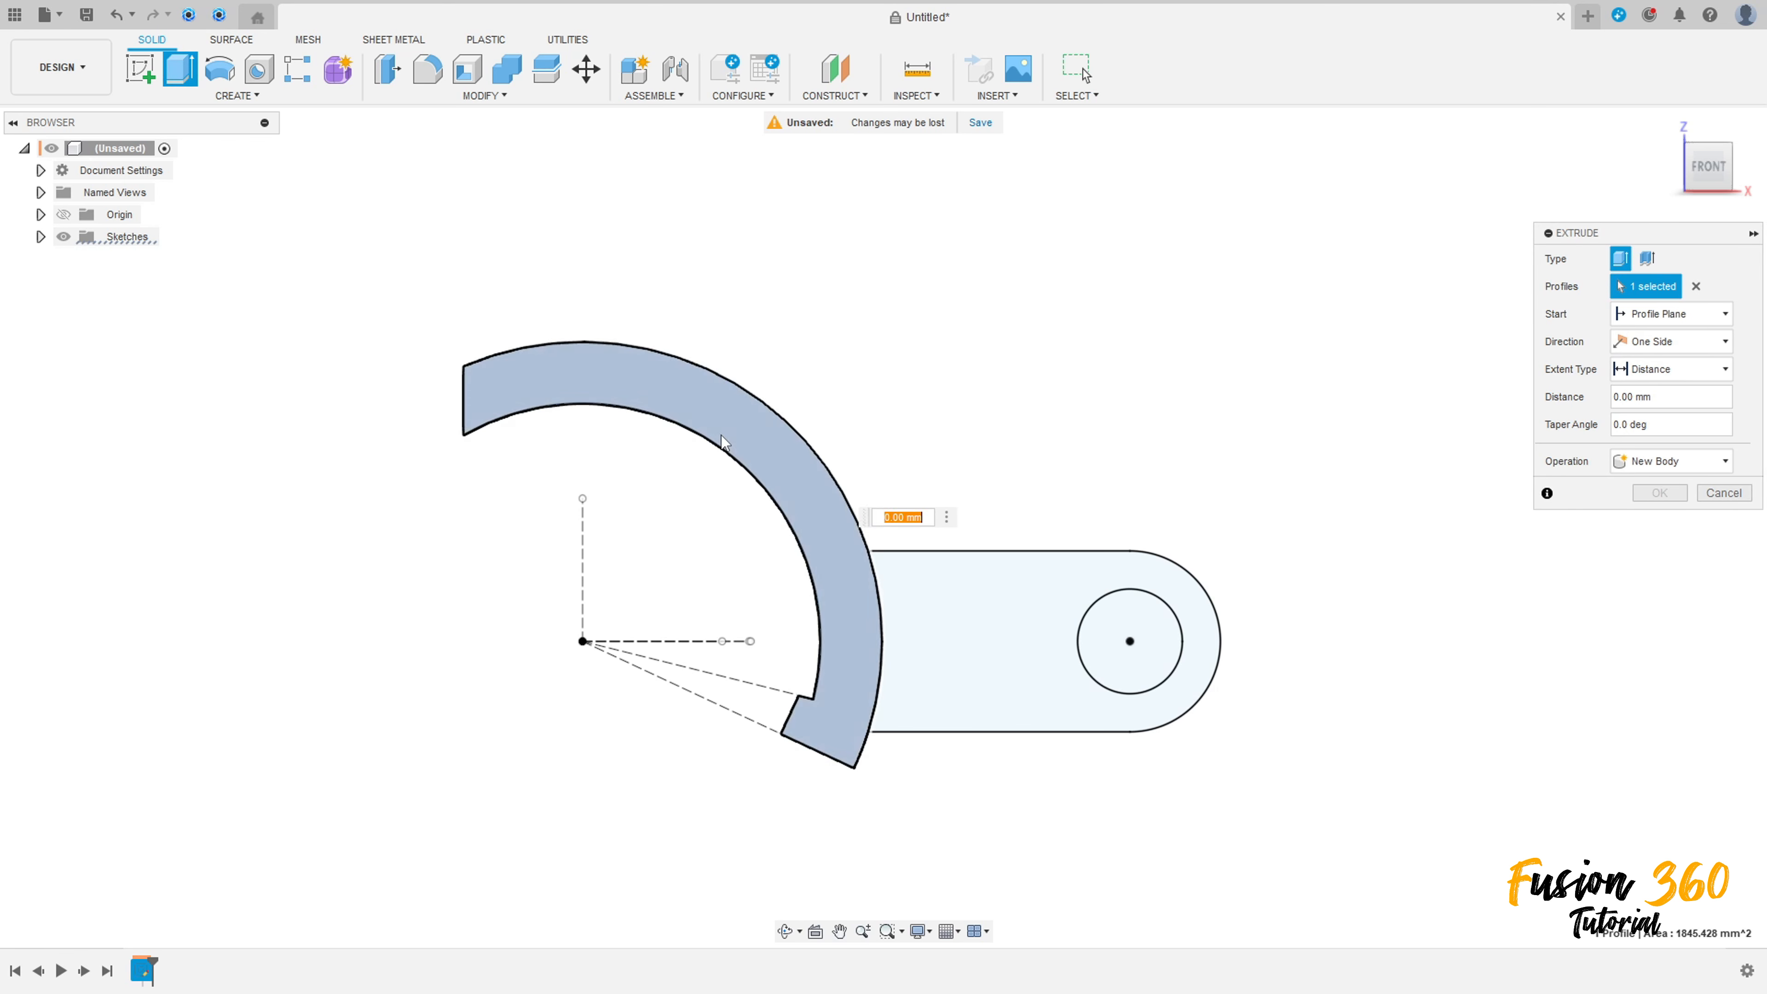
{"action": "middle_click_drag", "start_coordinate": [1045, 446], "coordinate": [997, 500], "text": "shift"}
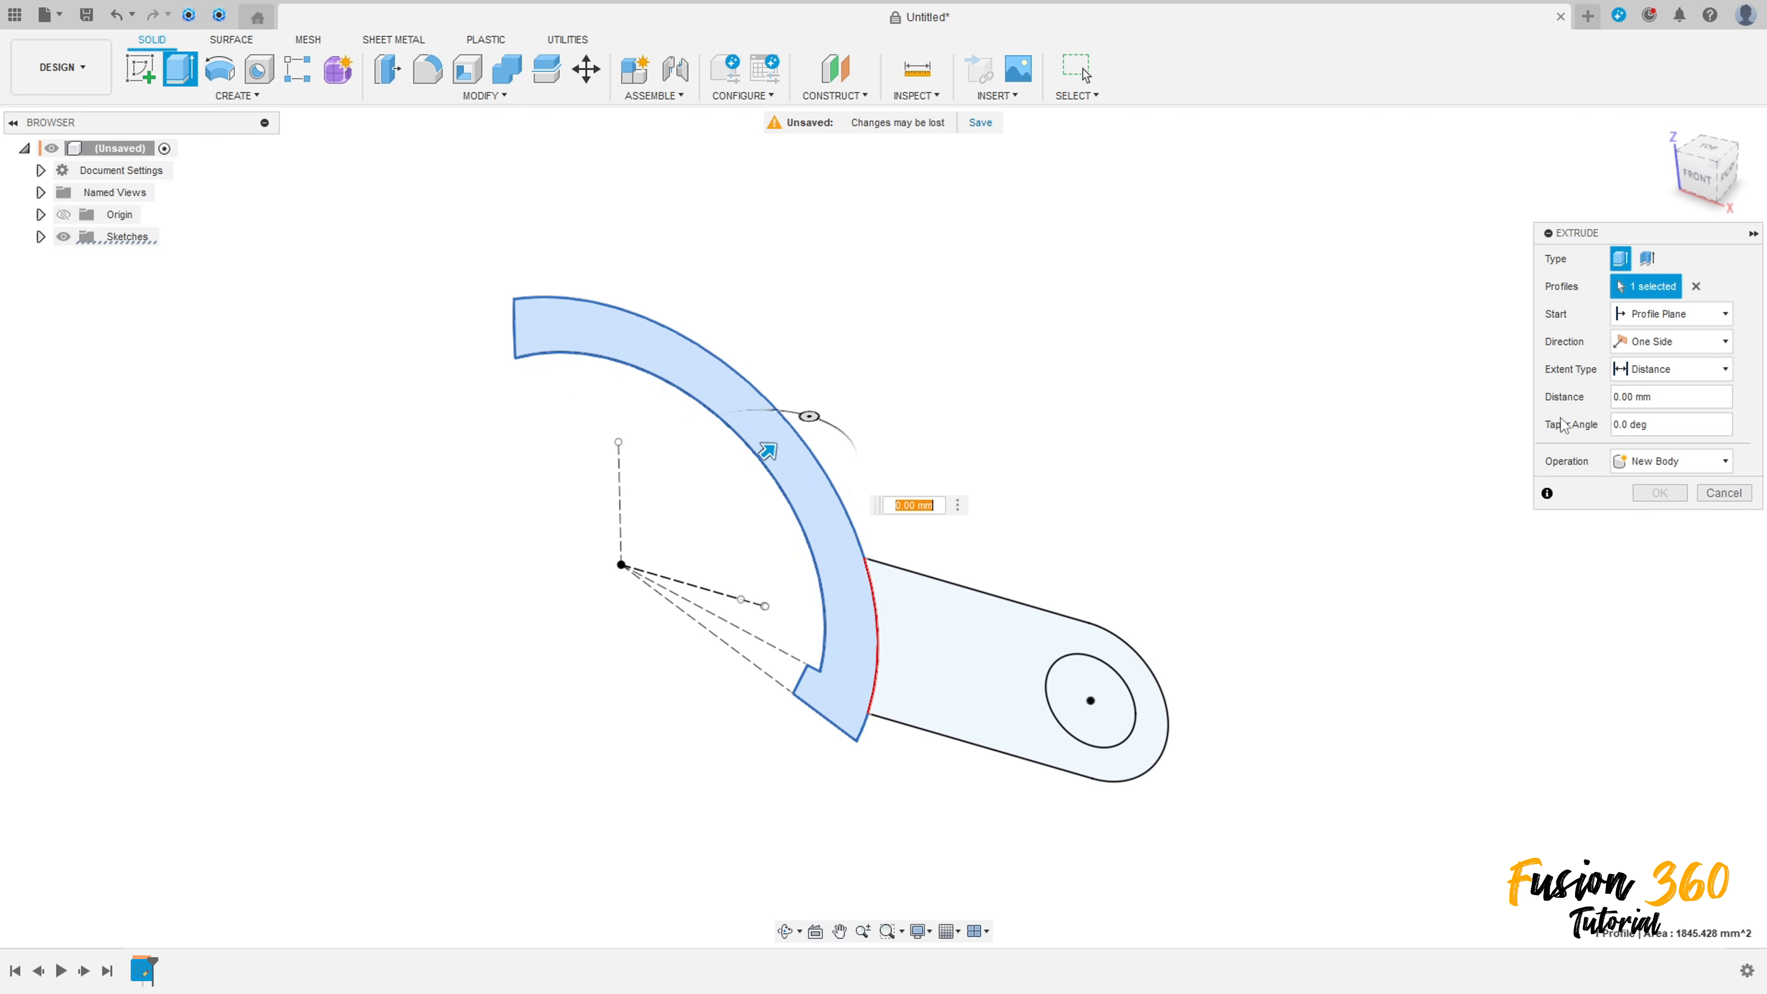
{"action": "left_click", "coordinate": [1676, 341]}
{"action": "left_click", "coordinate": [1655, 403]}
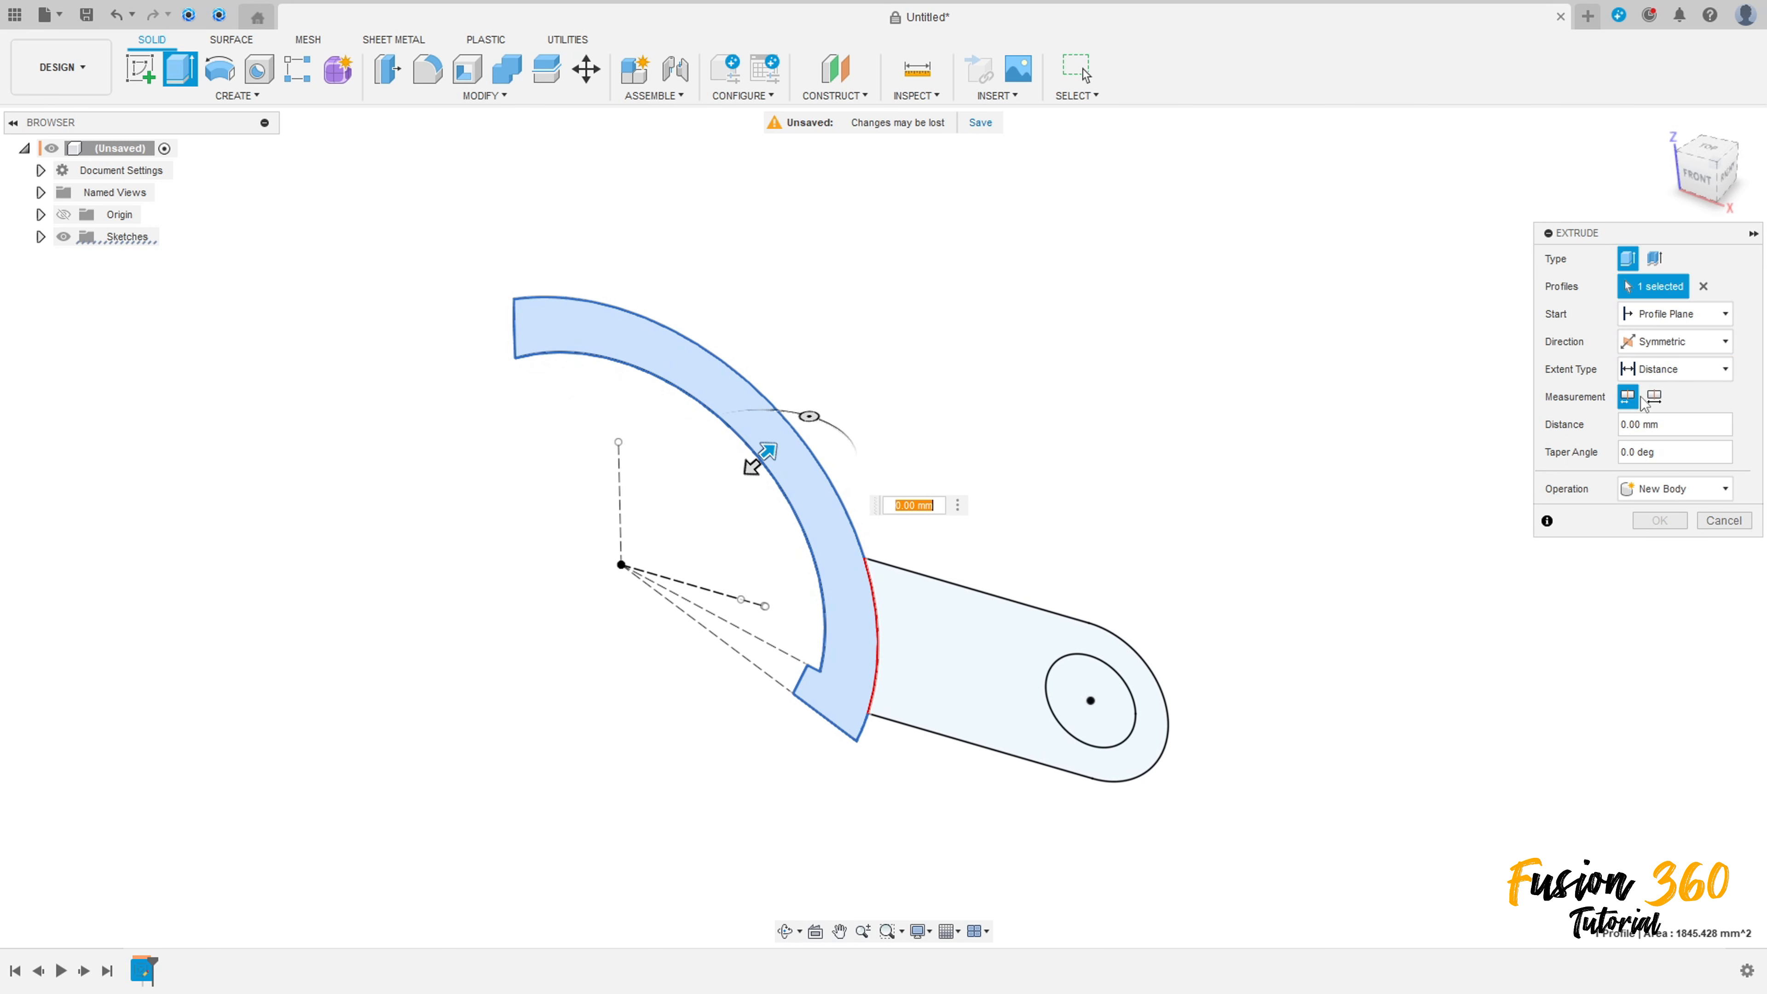
{"action": "left_click", "coordinate": [1654, 396]}
{"action": "left_click_drag", "start_coordinate": [1661, 427], "coordinate": [1578, 433]}
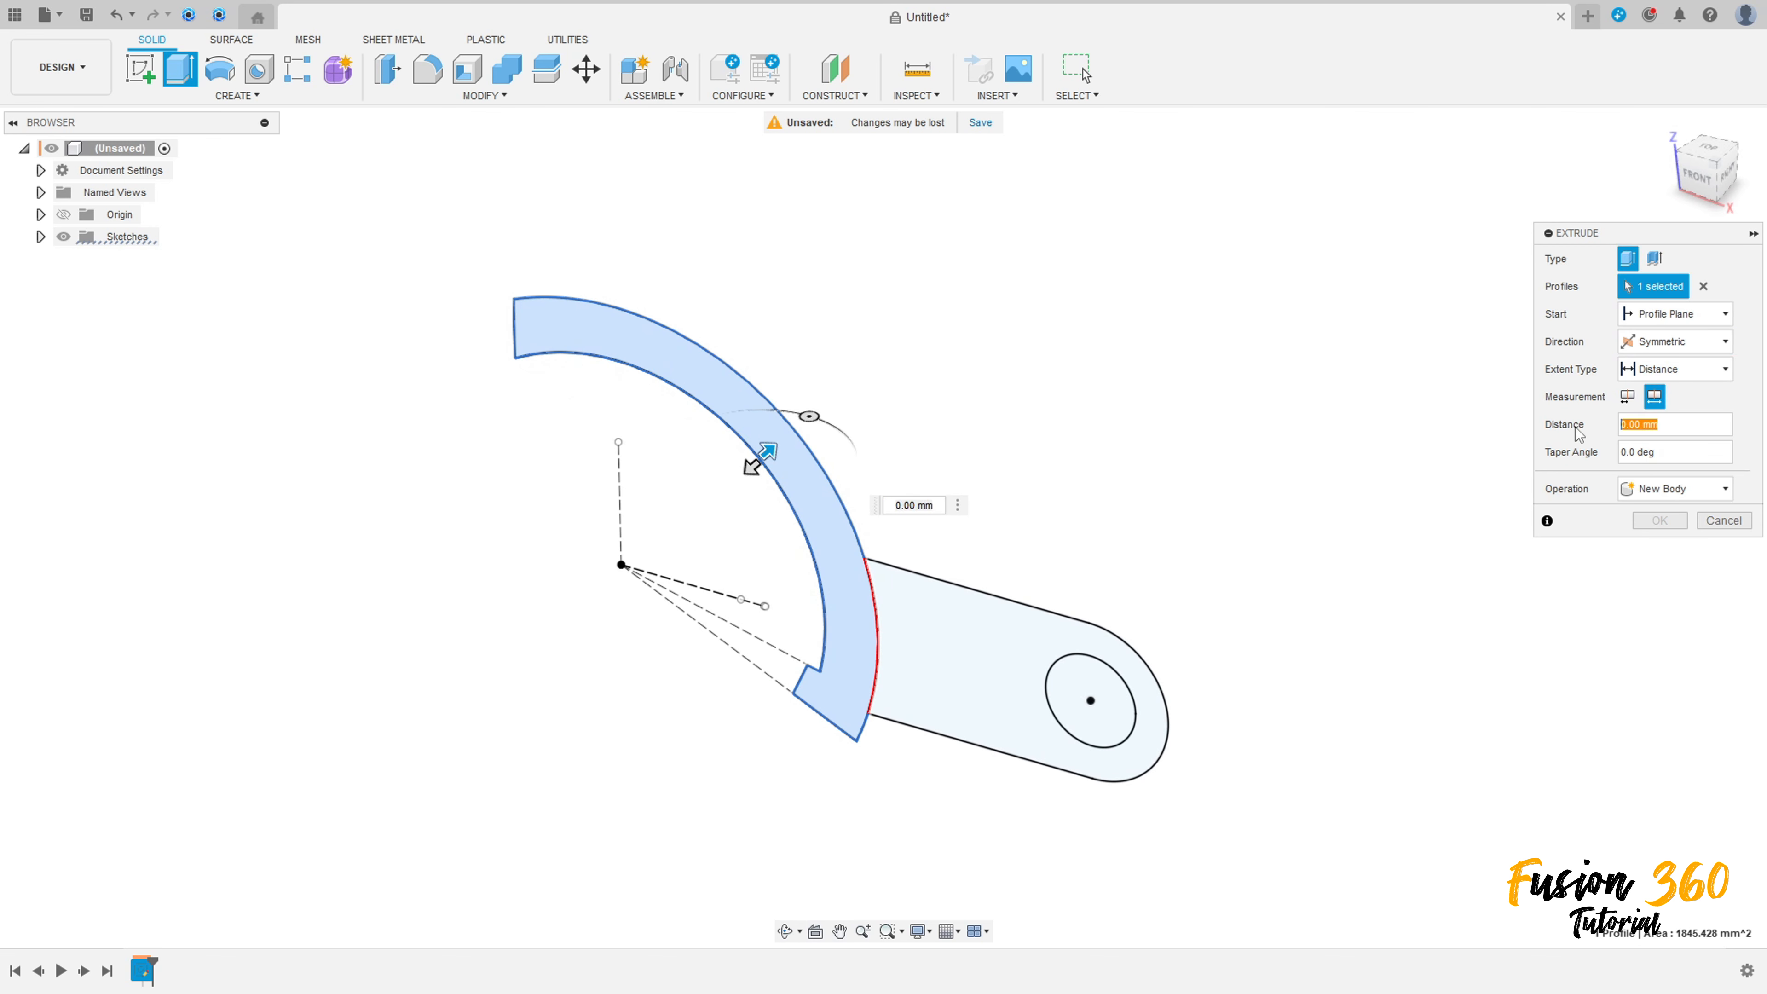
{"action": "type", "text": "50"}
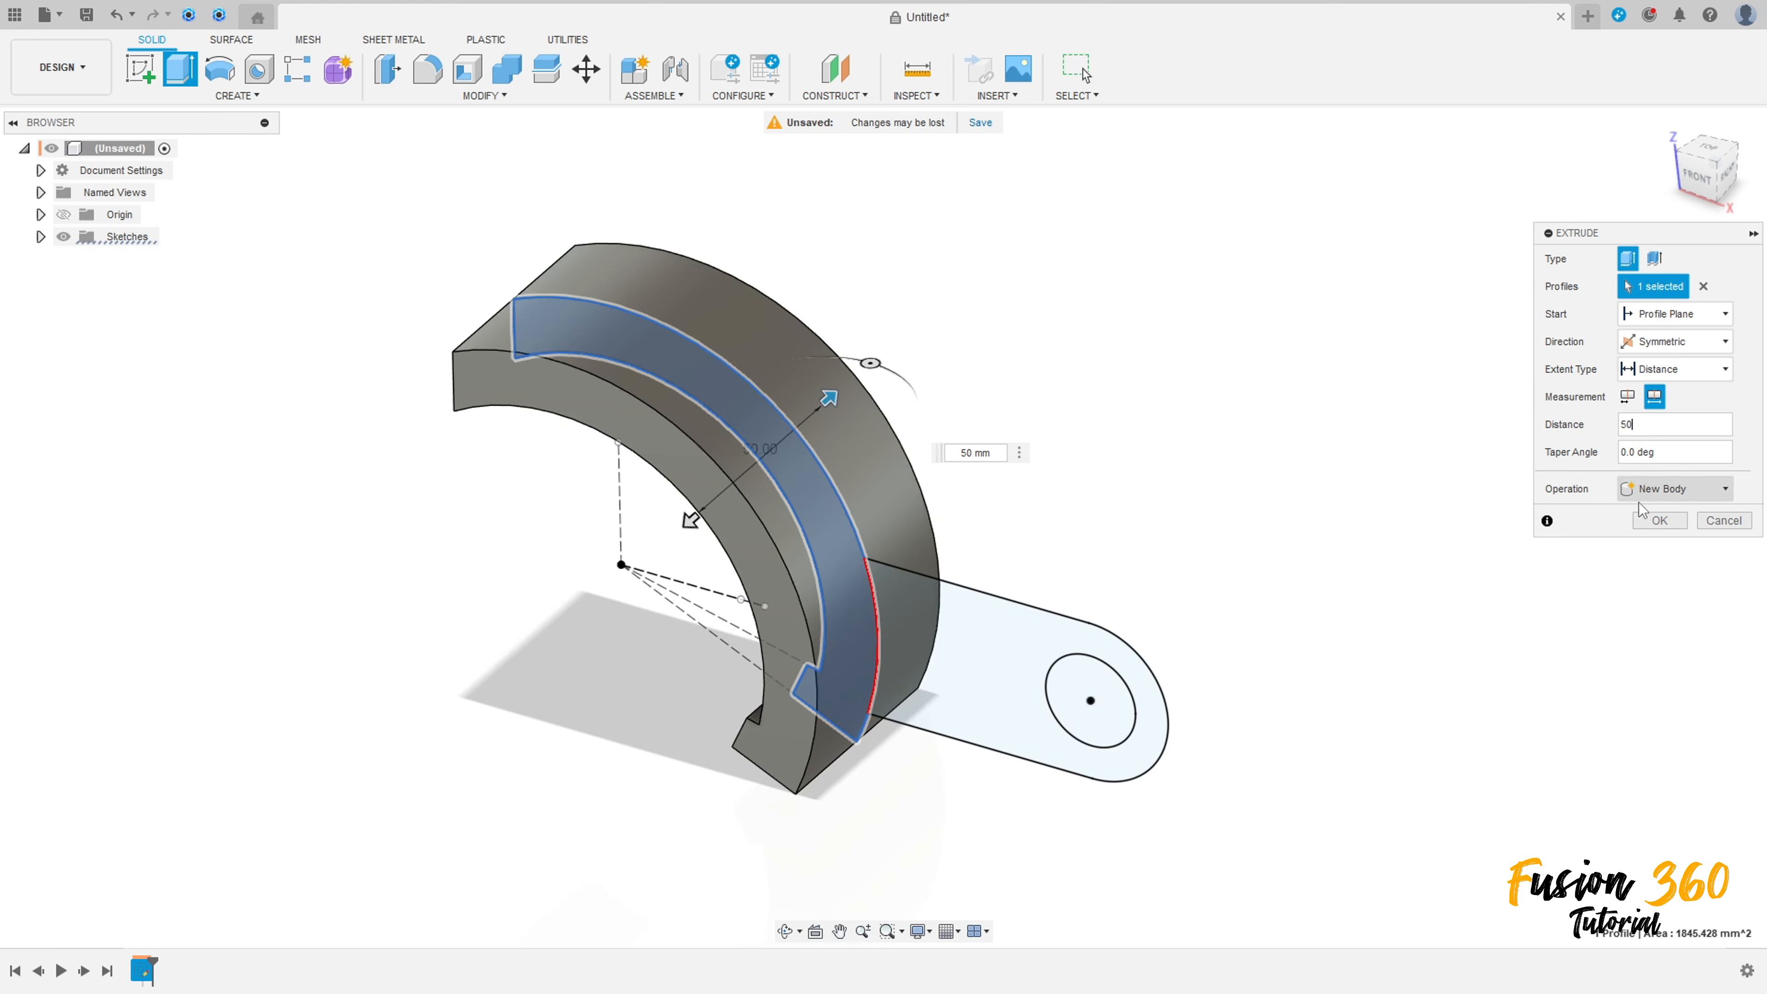
{"action": "left_click", "coordinate": [1660, 520]}
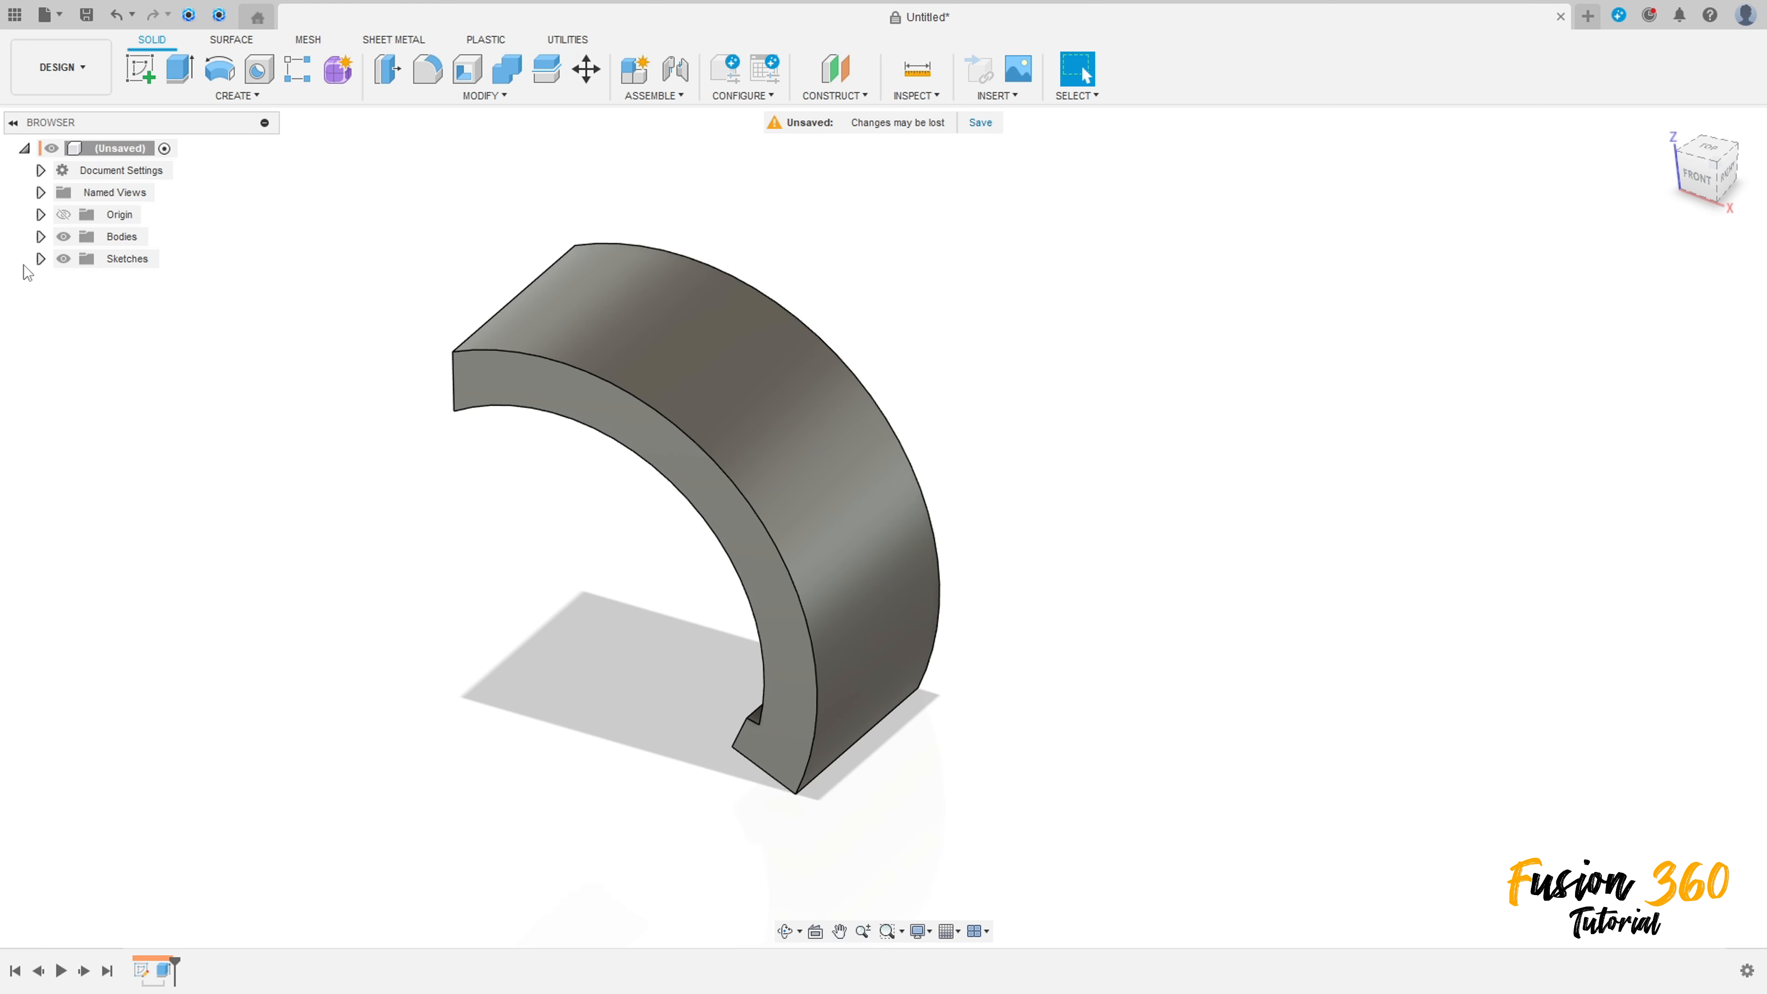
Show the first sketch, extrude its holed tab profile symmetrically to a whole length of 38 mm joined to the arc body, and hide the sketch.
{"action": "left_click", "coordinate": [41, 258]}
{"action": "left_click", "coordinate": [81, 281]}
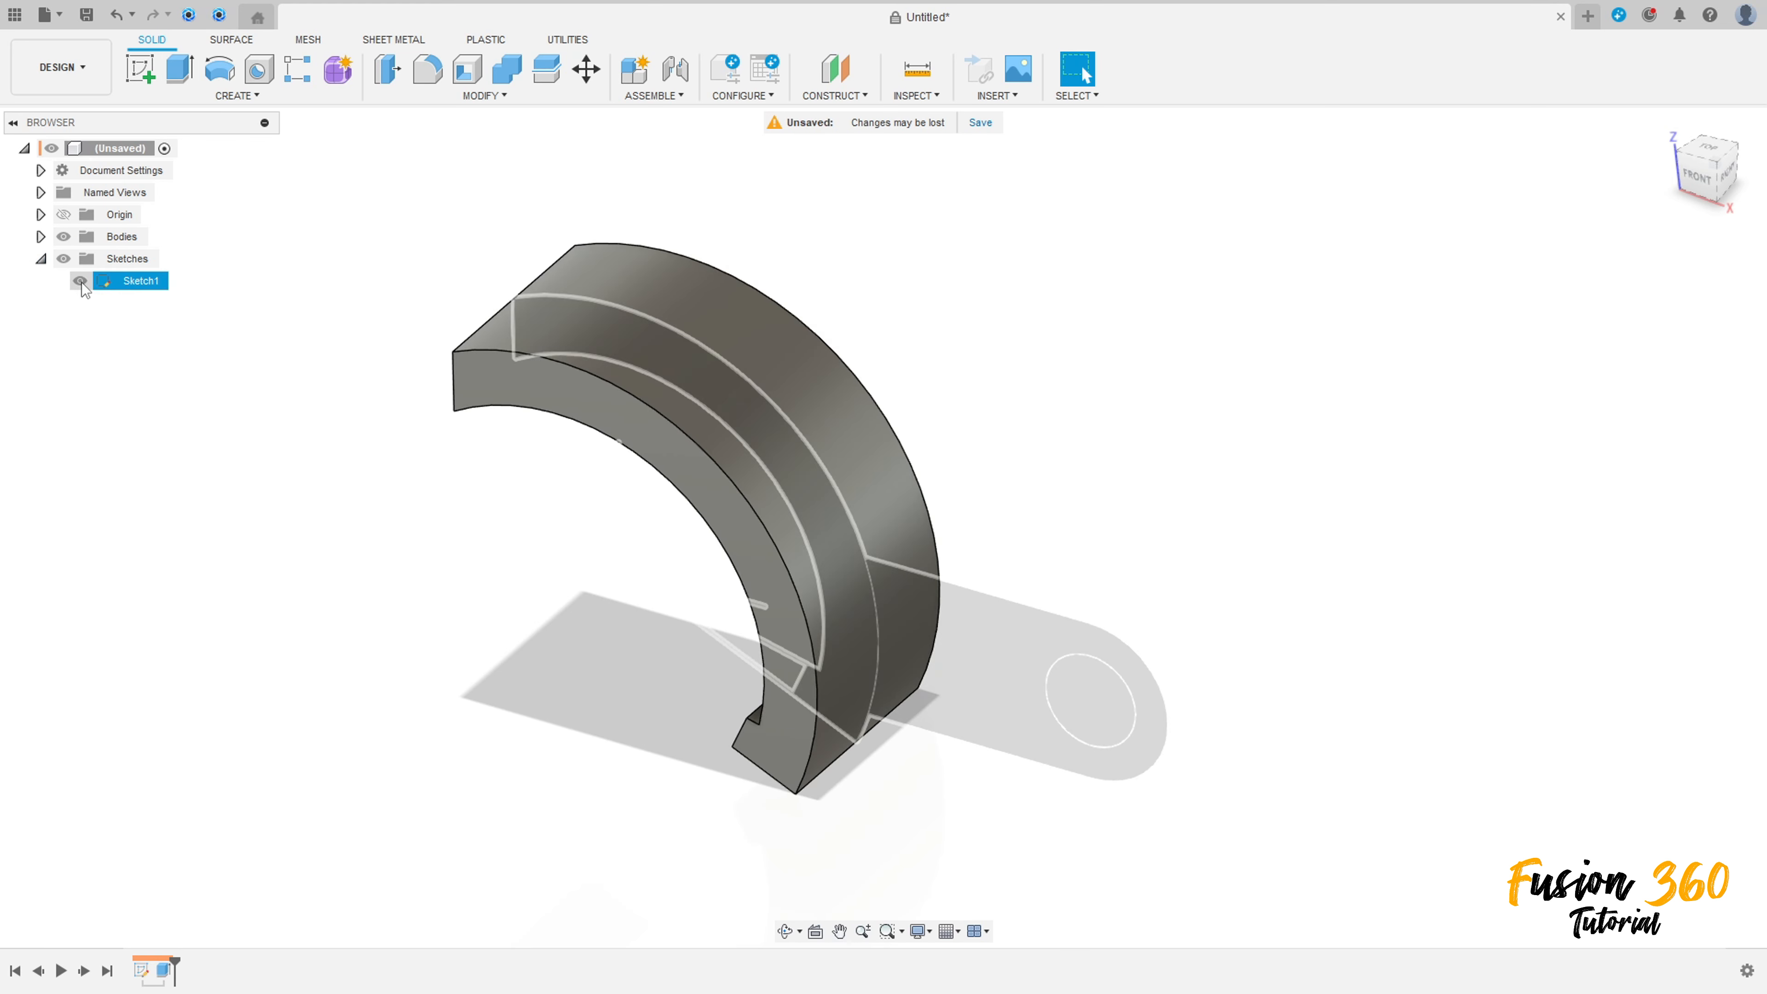
{"action": "left_click", "coordinate": [181, 68]}
{"action": "left_click", "coordinate": [971, 635]}
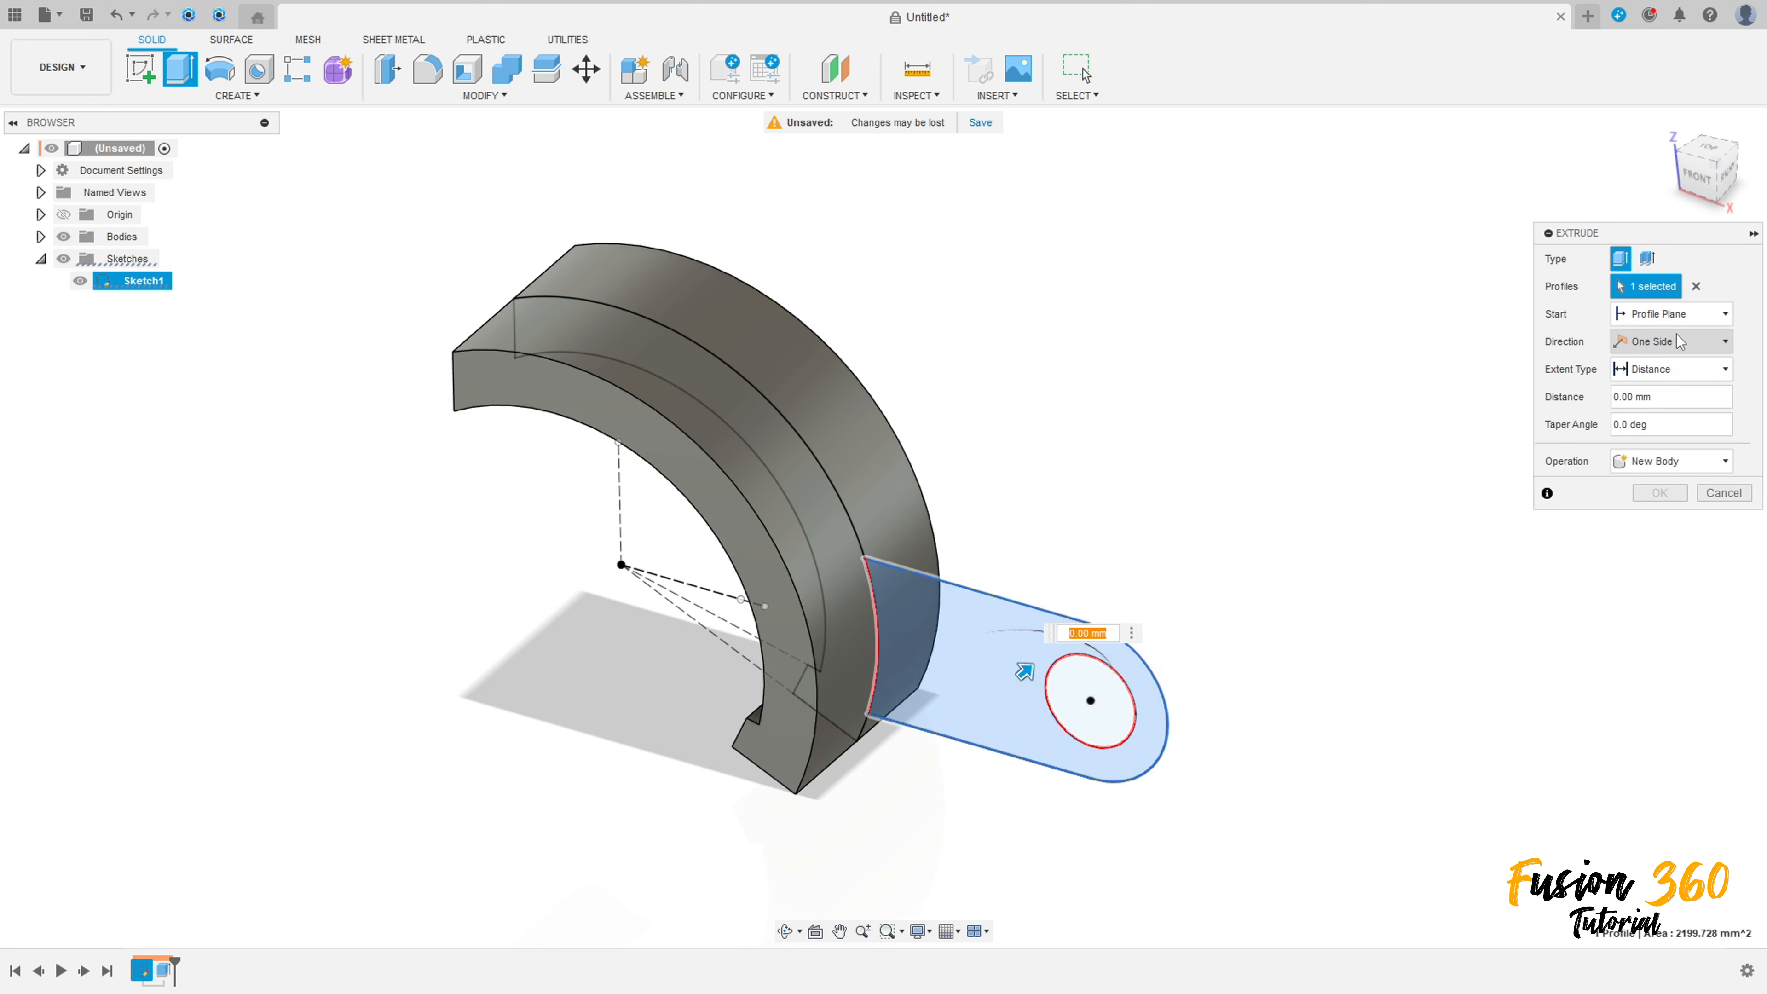
{"action": "left_click", "coordinate": [1696, 347]}
{"action": "left_click", "coordinate": [1673, 401]}
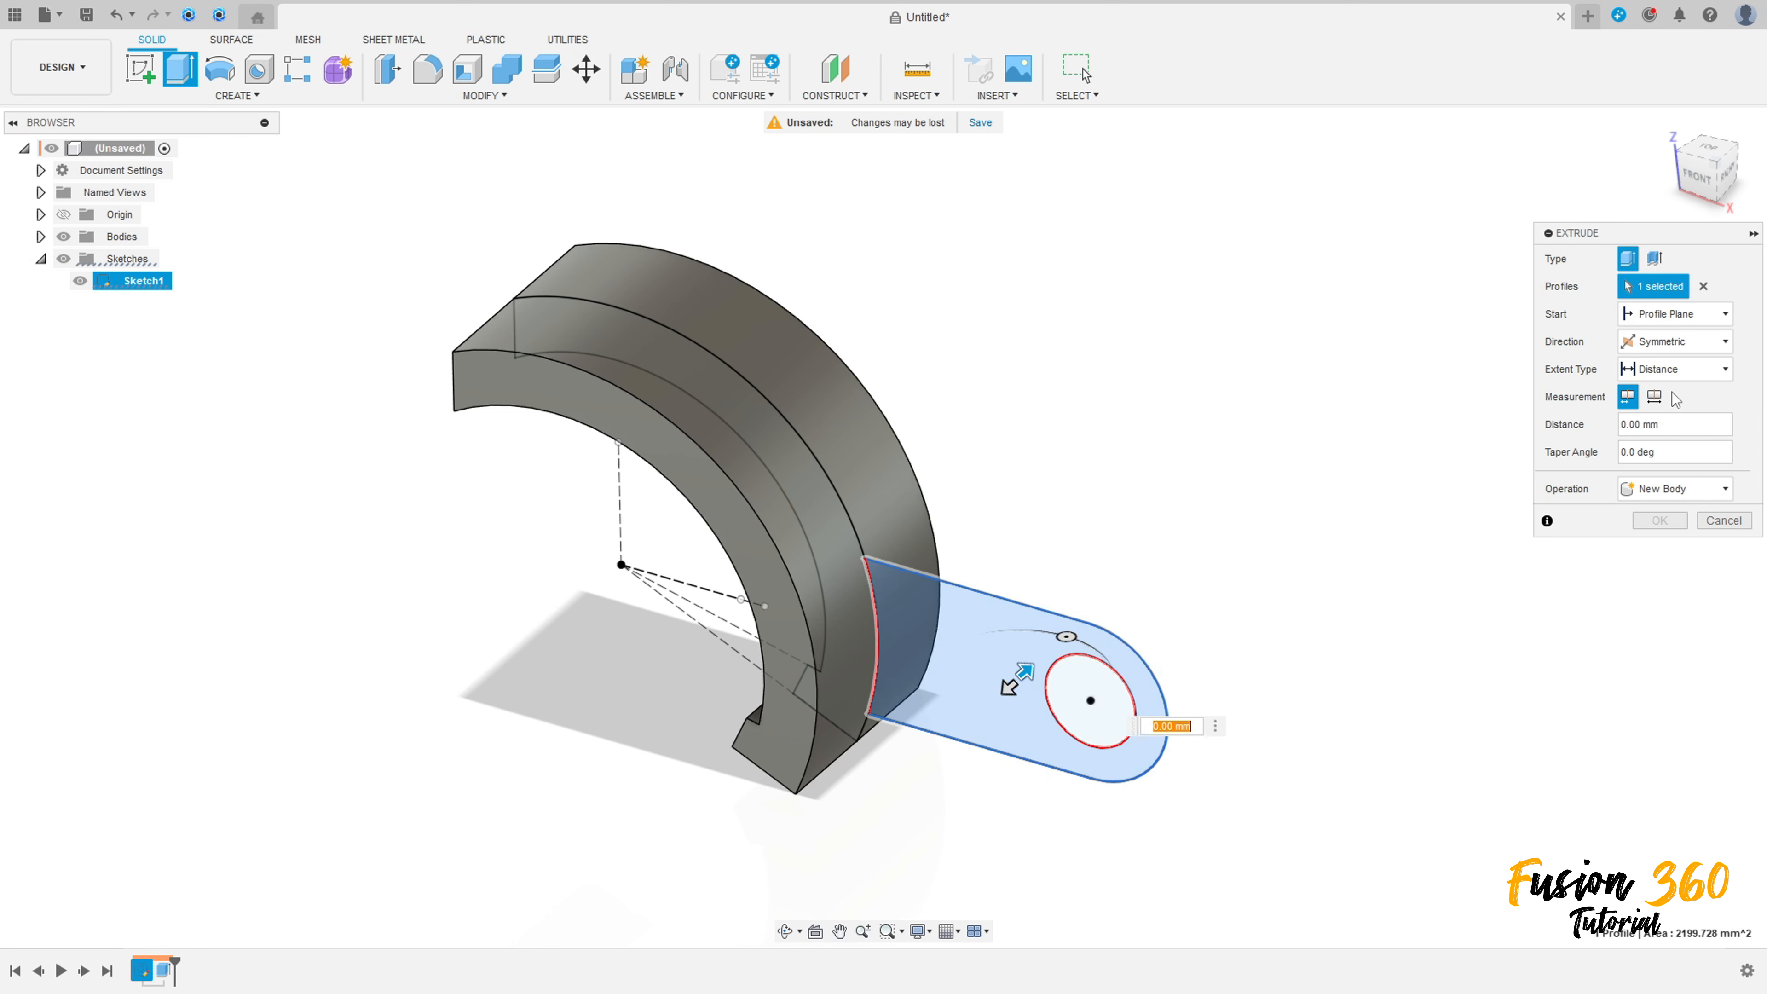
{"action": "left_click", "coordinate": [1654, 396]}
{"action": "left_click", "coordinate": [1680, 425]}
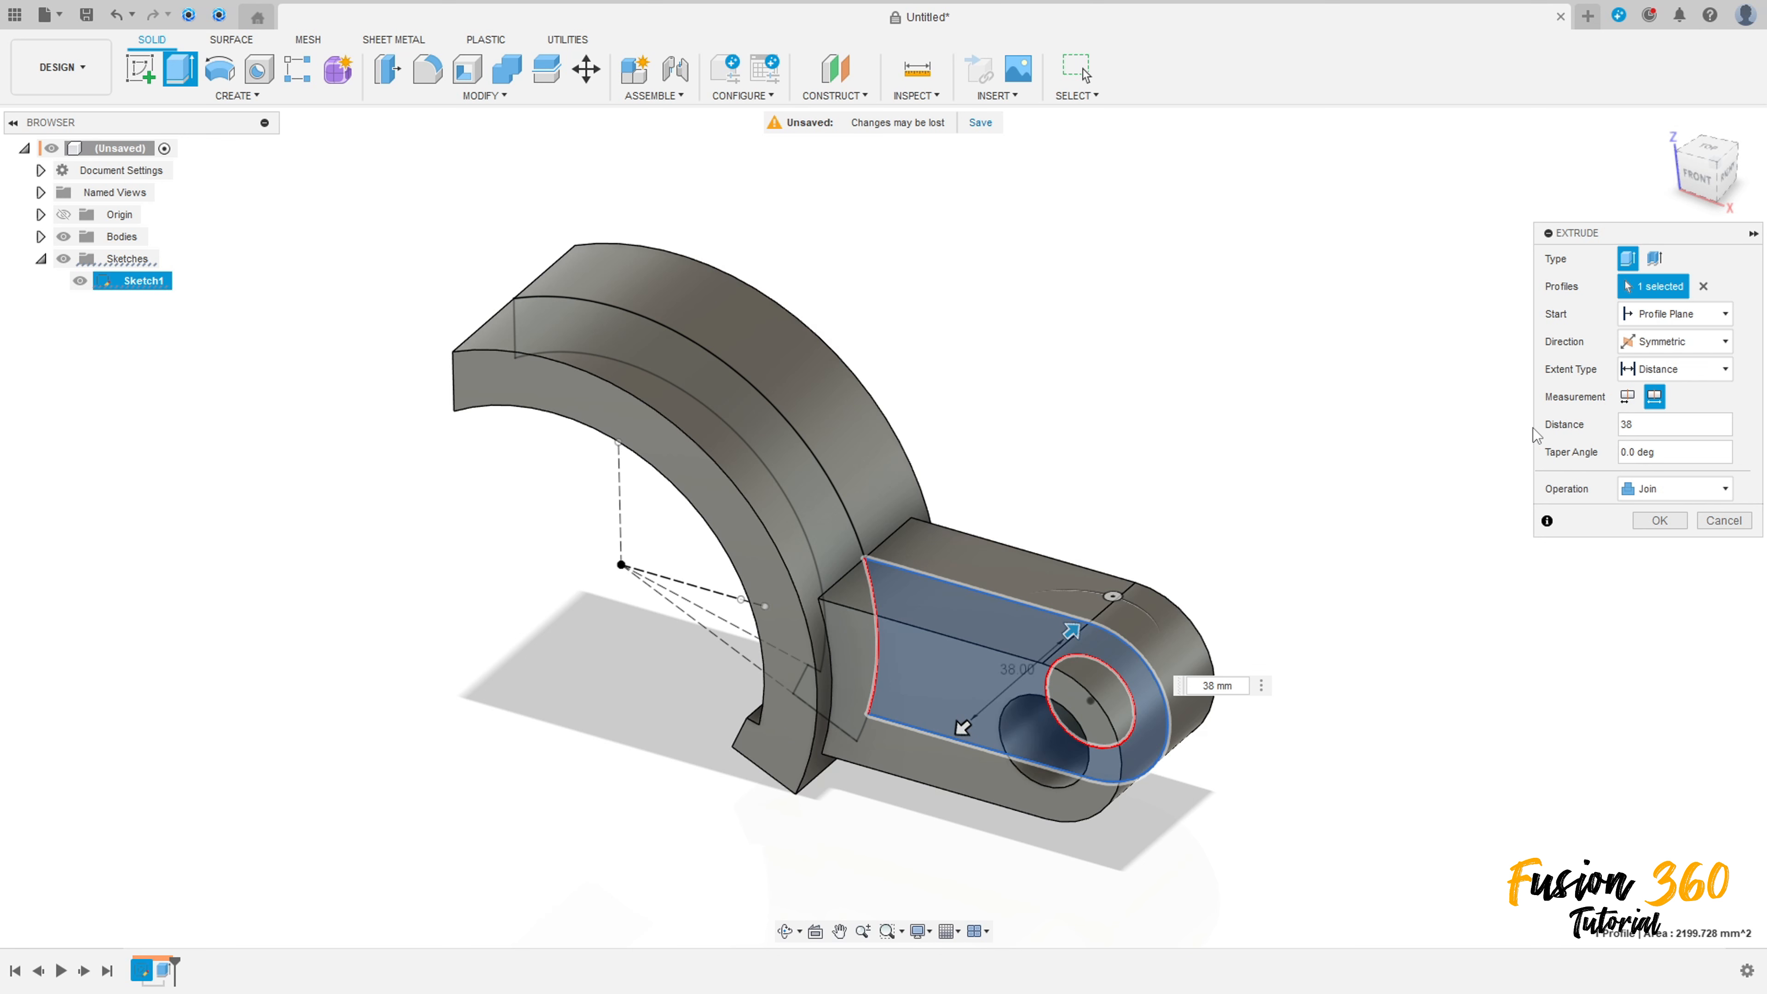
{"action": "left_click", "coordinate": [1660, 520]}
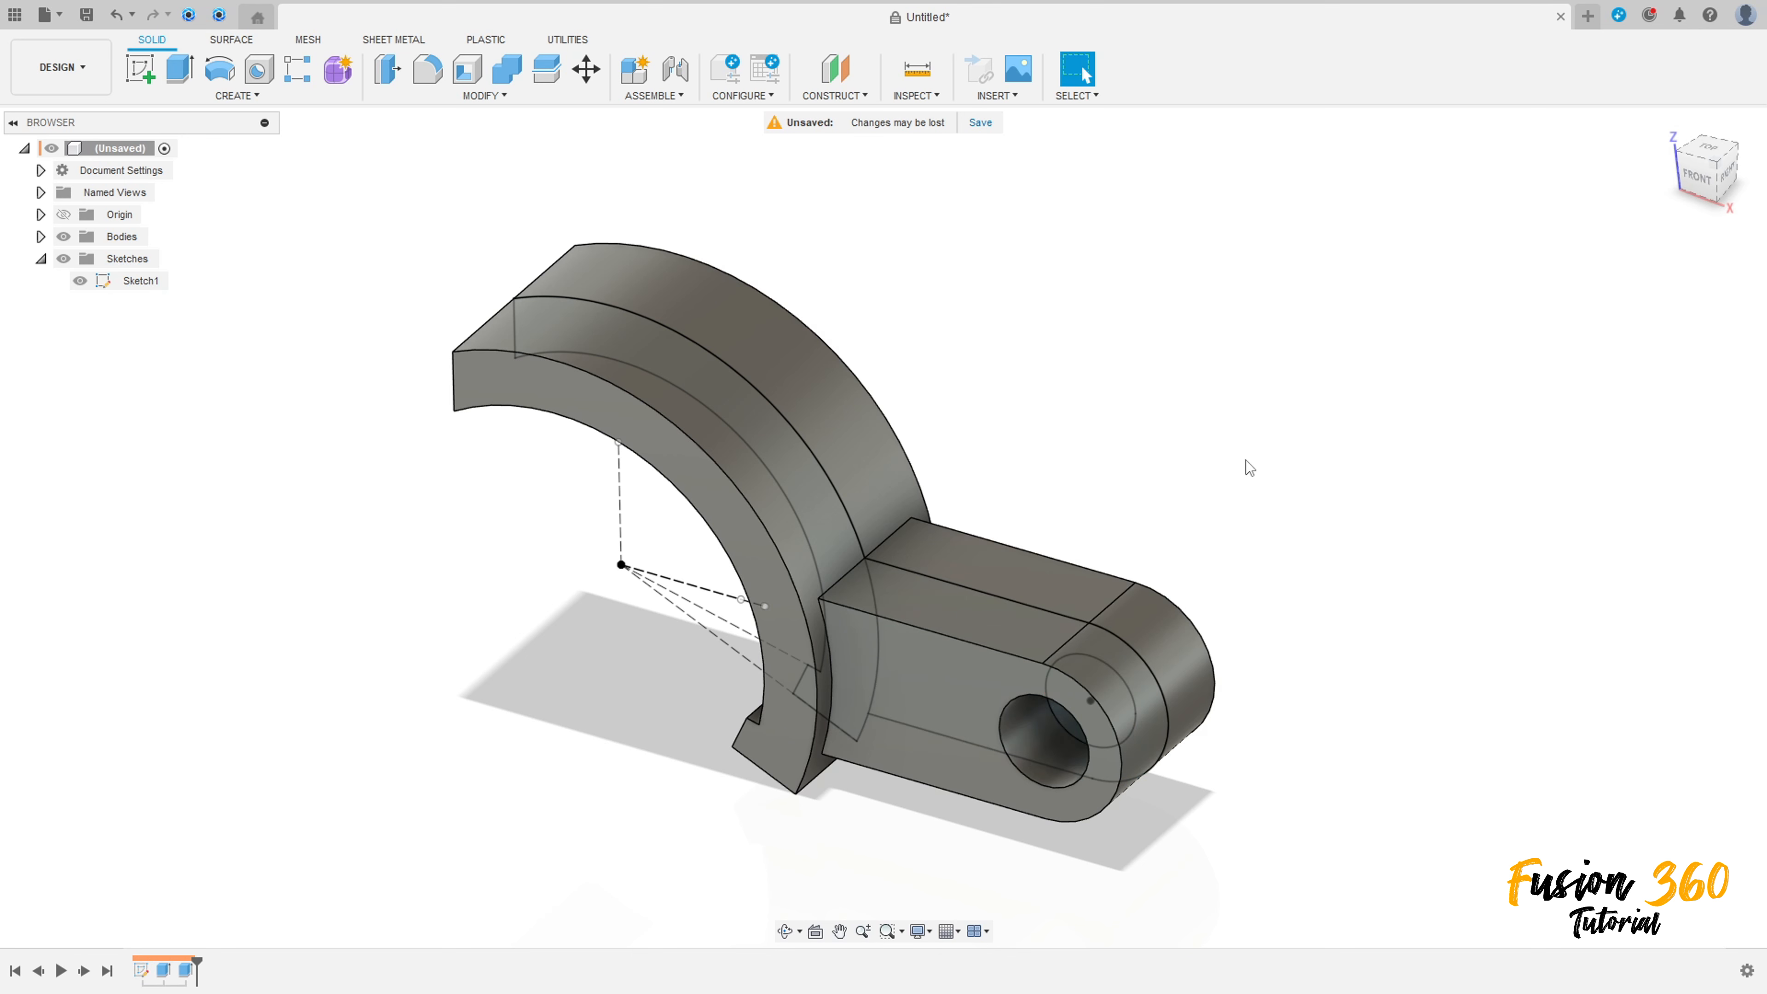
{"action": "left_click", "coordinate": [79, 281]}
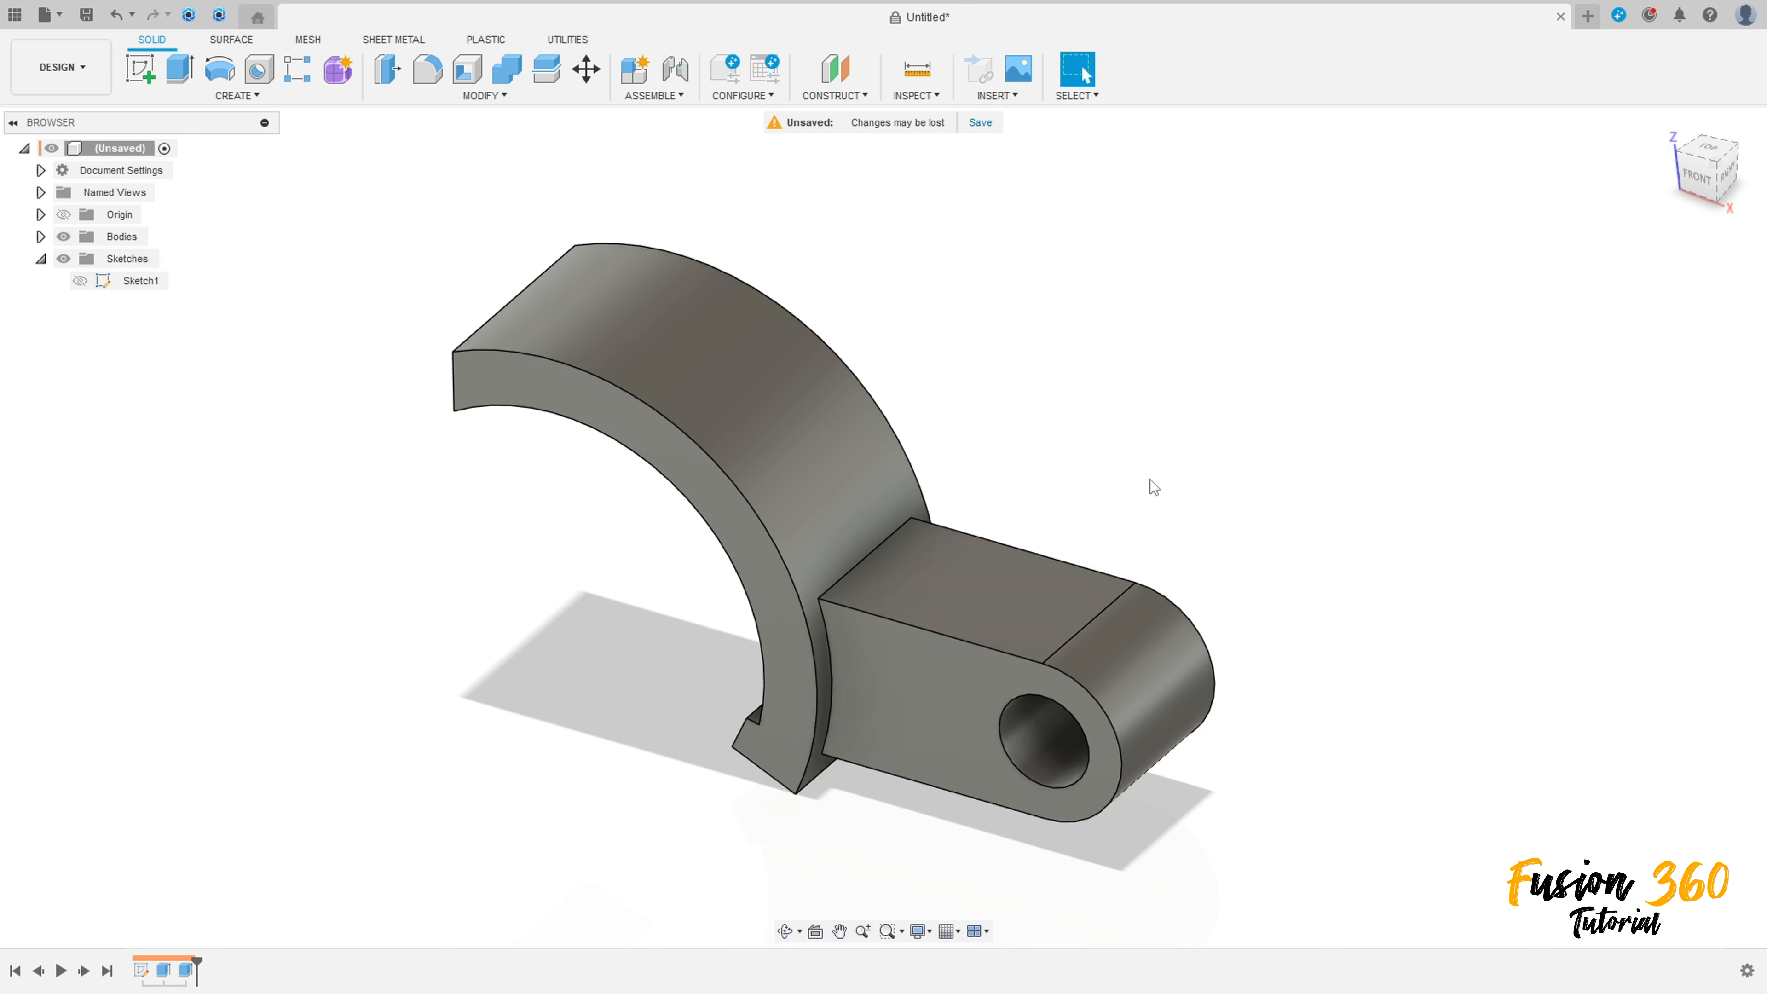
Start a sketch on the horizontal origin plane and draw concentric circles of 38 mm and 22 mm diameter centred on the origin.
{"action": "middle_click_drag", "start_coordinate": [1153, 488], "coordinate": [1556, 215], "text": "shift"}
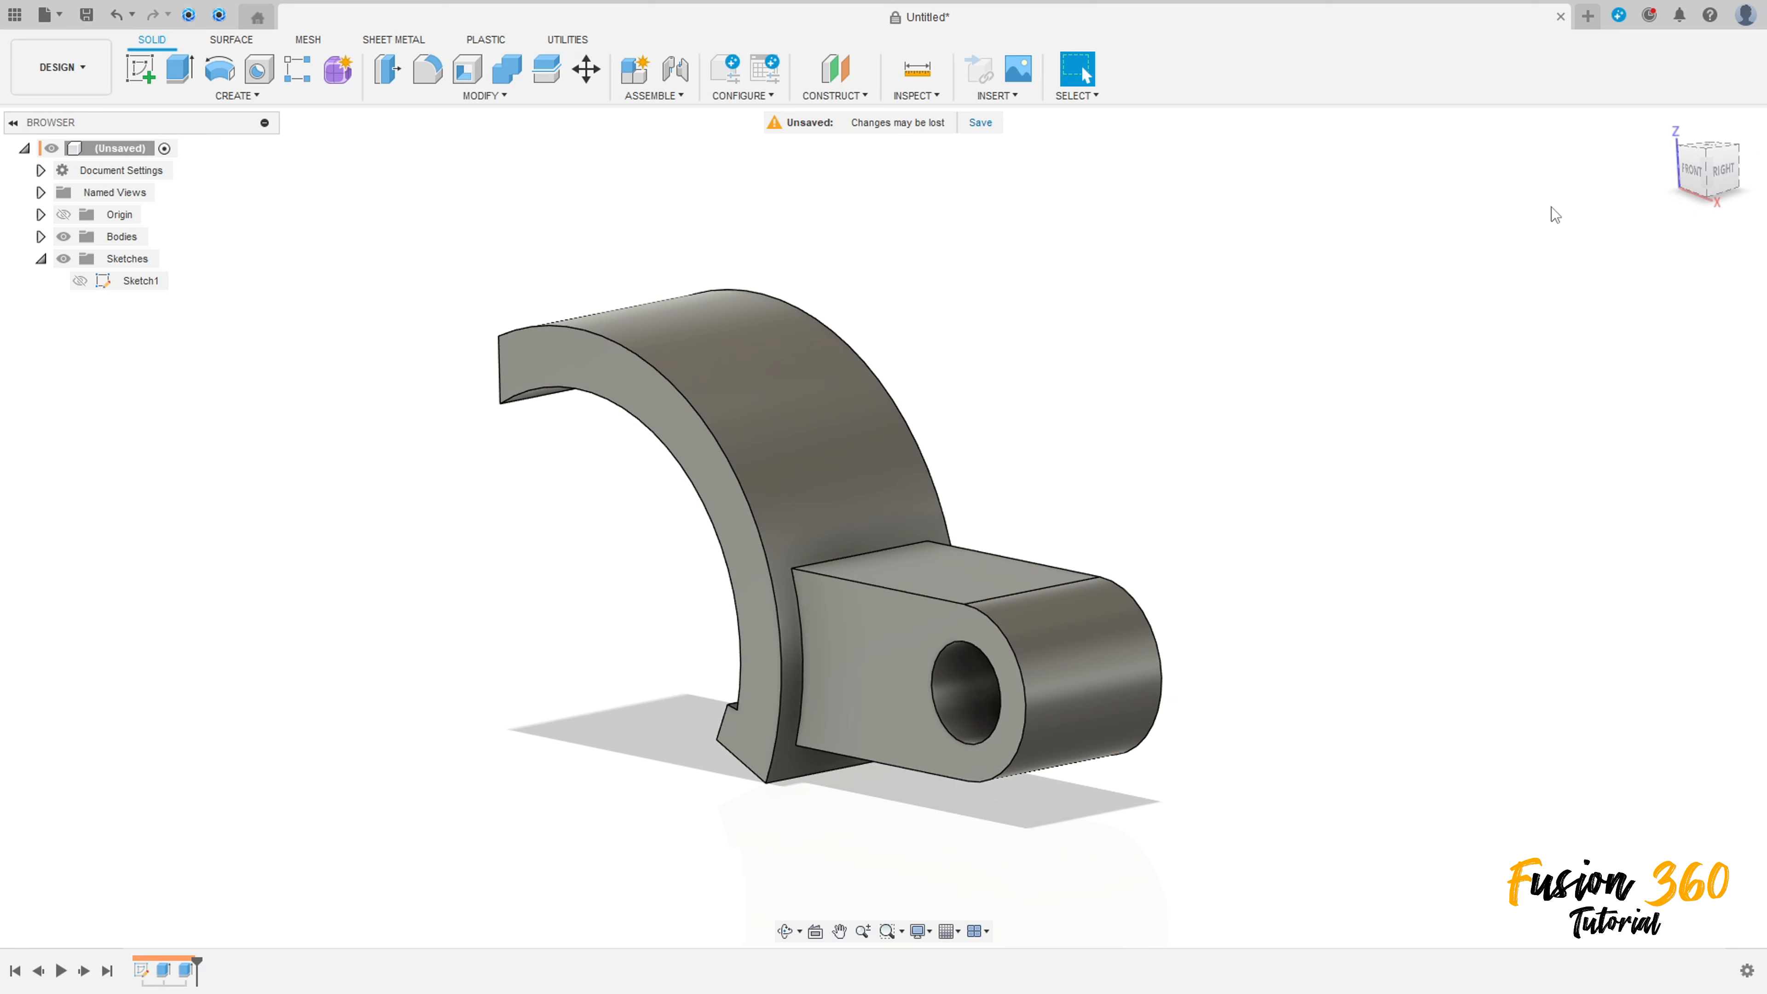
{"action": "left_click", "coordinate": [1665, 126]}
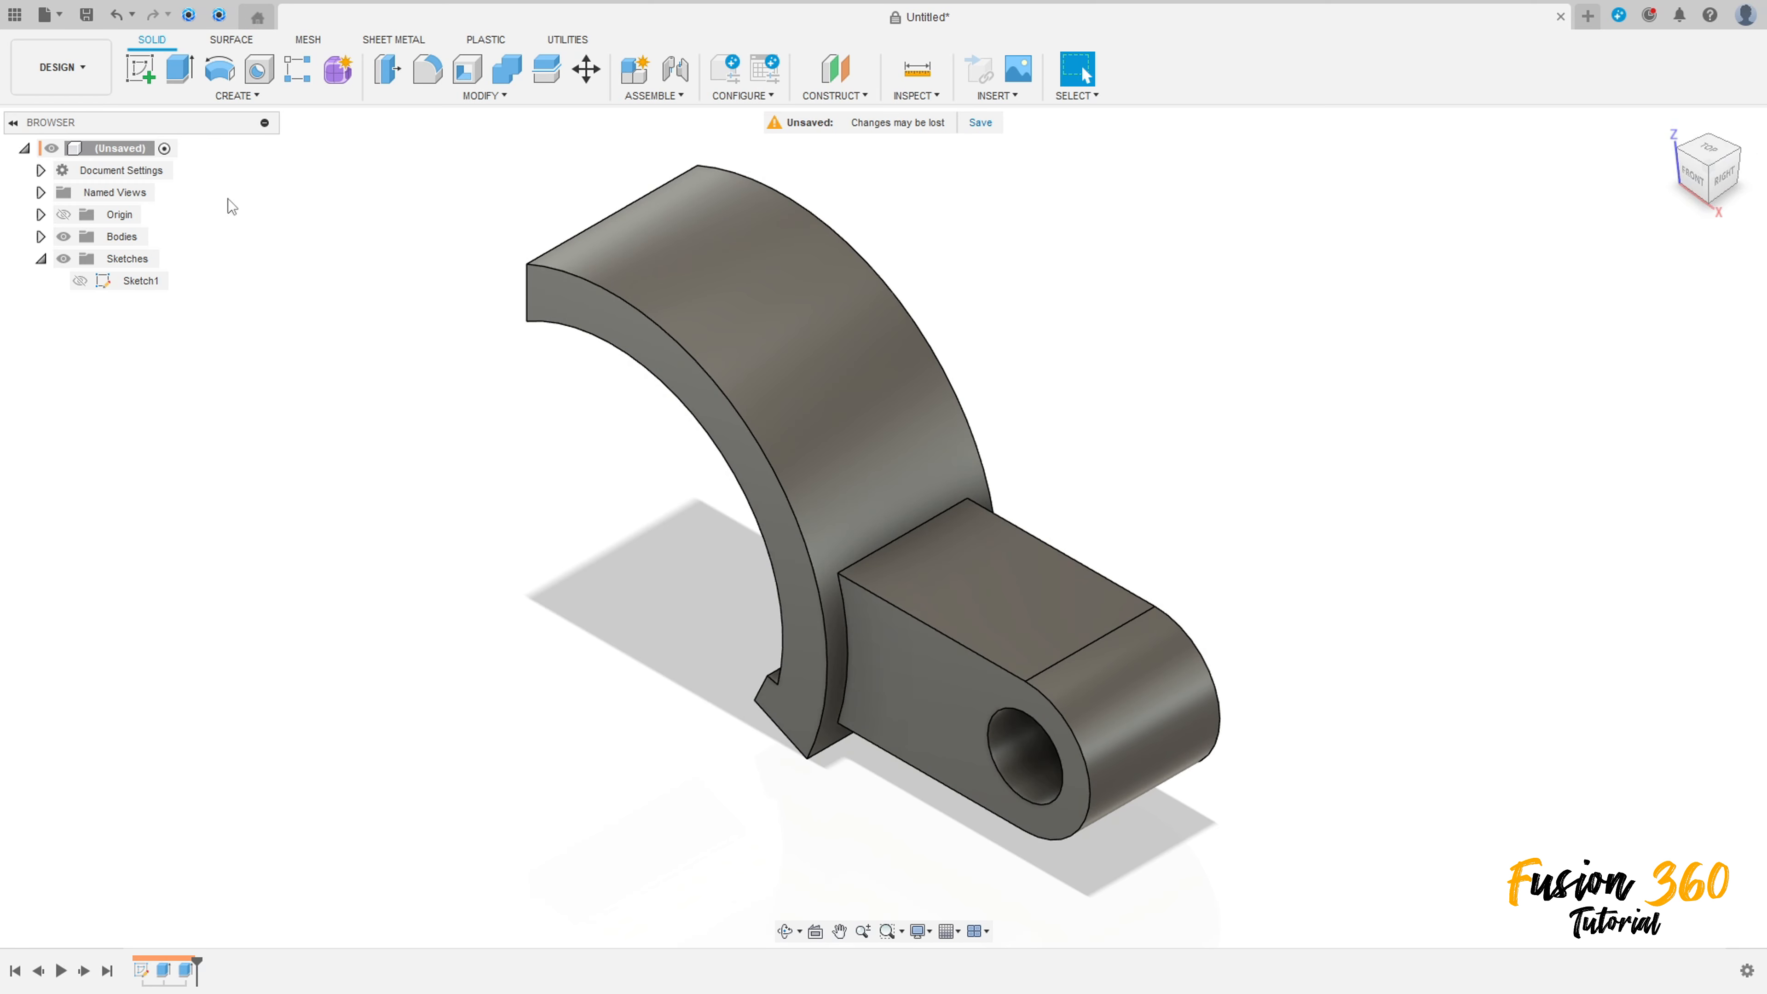
{"action": "left_click", "coordinate": [140, 61]}
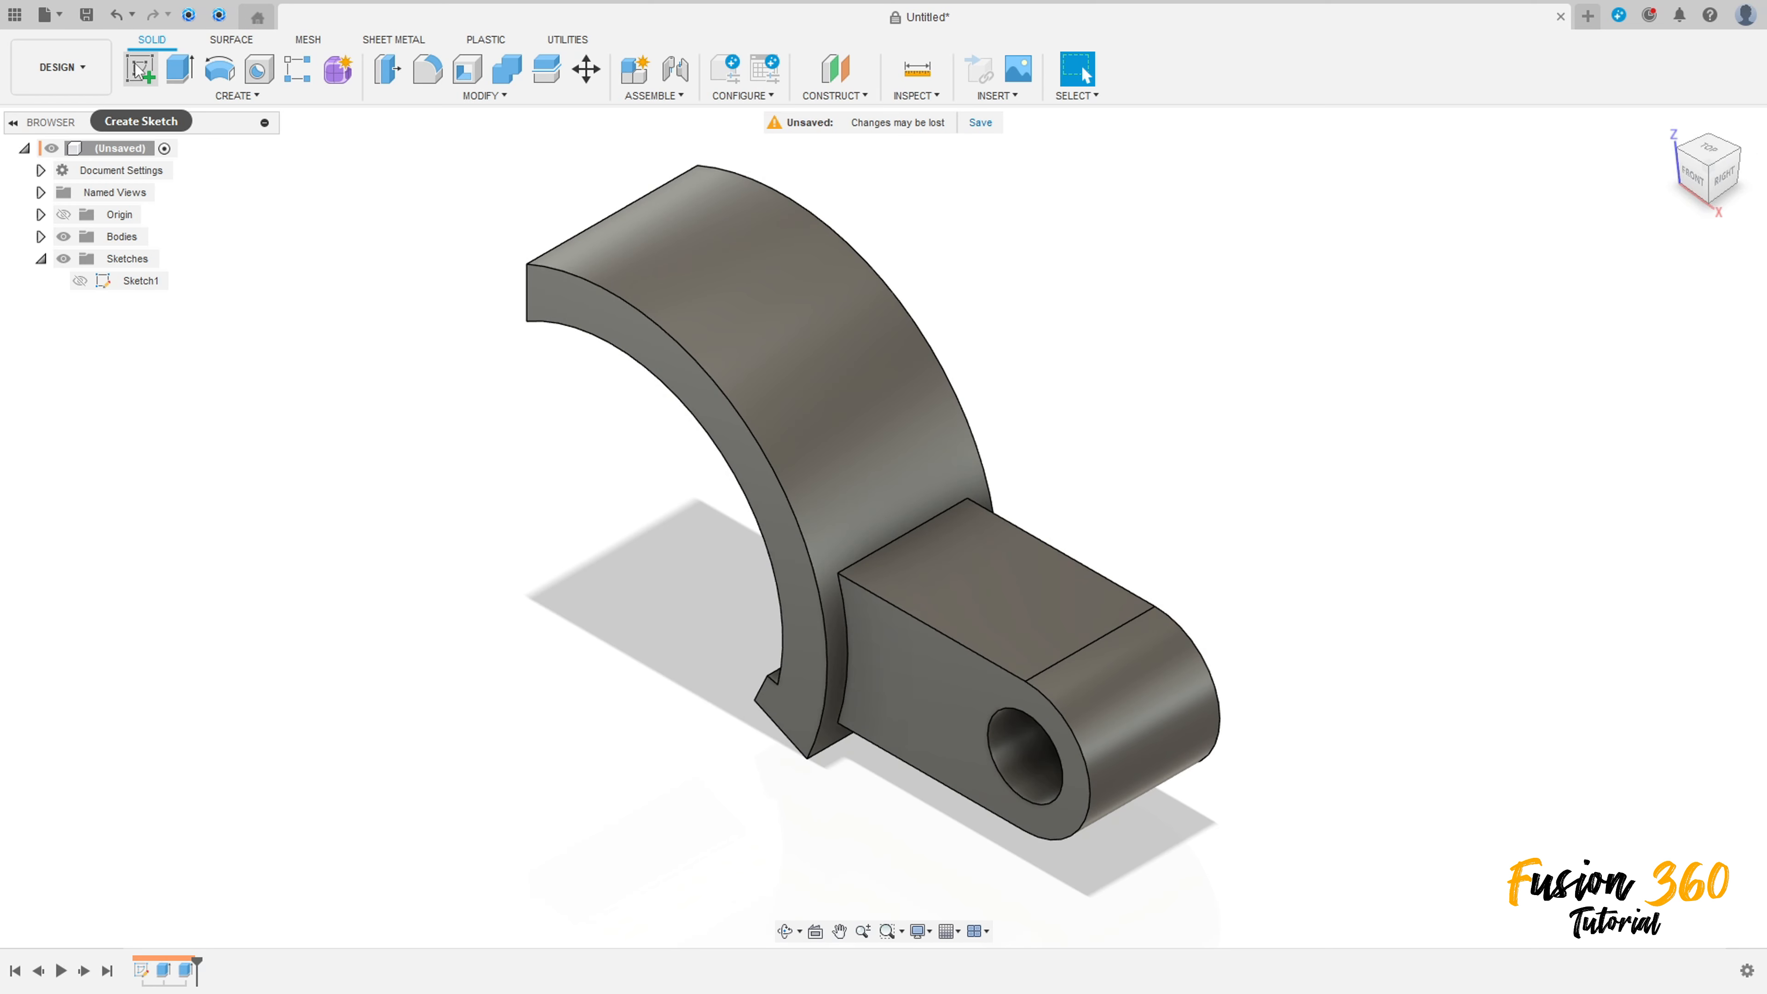
{"action": "left_click", "coordinate": [800, 508]}
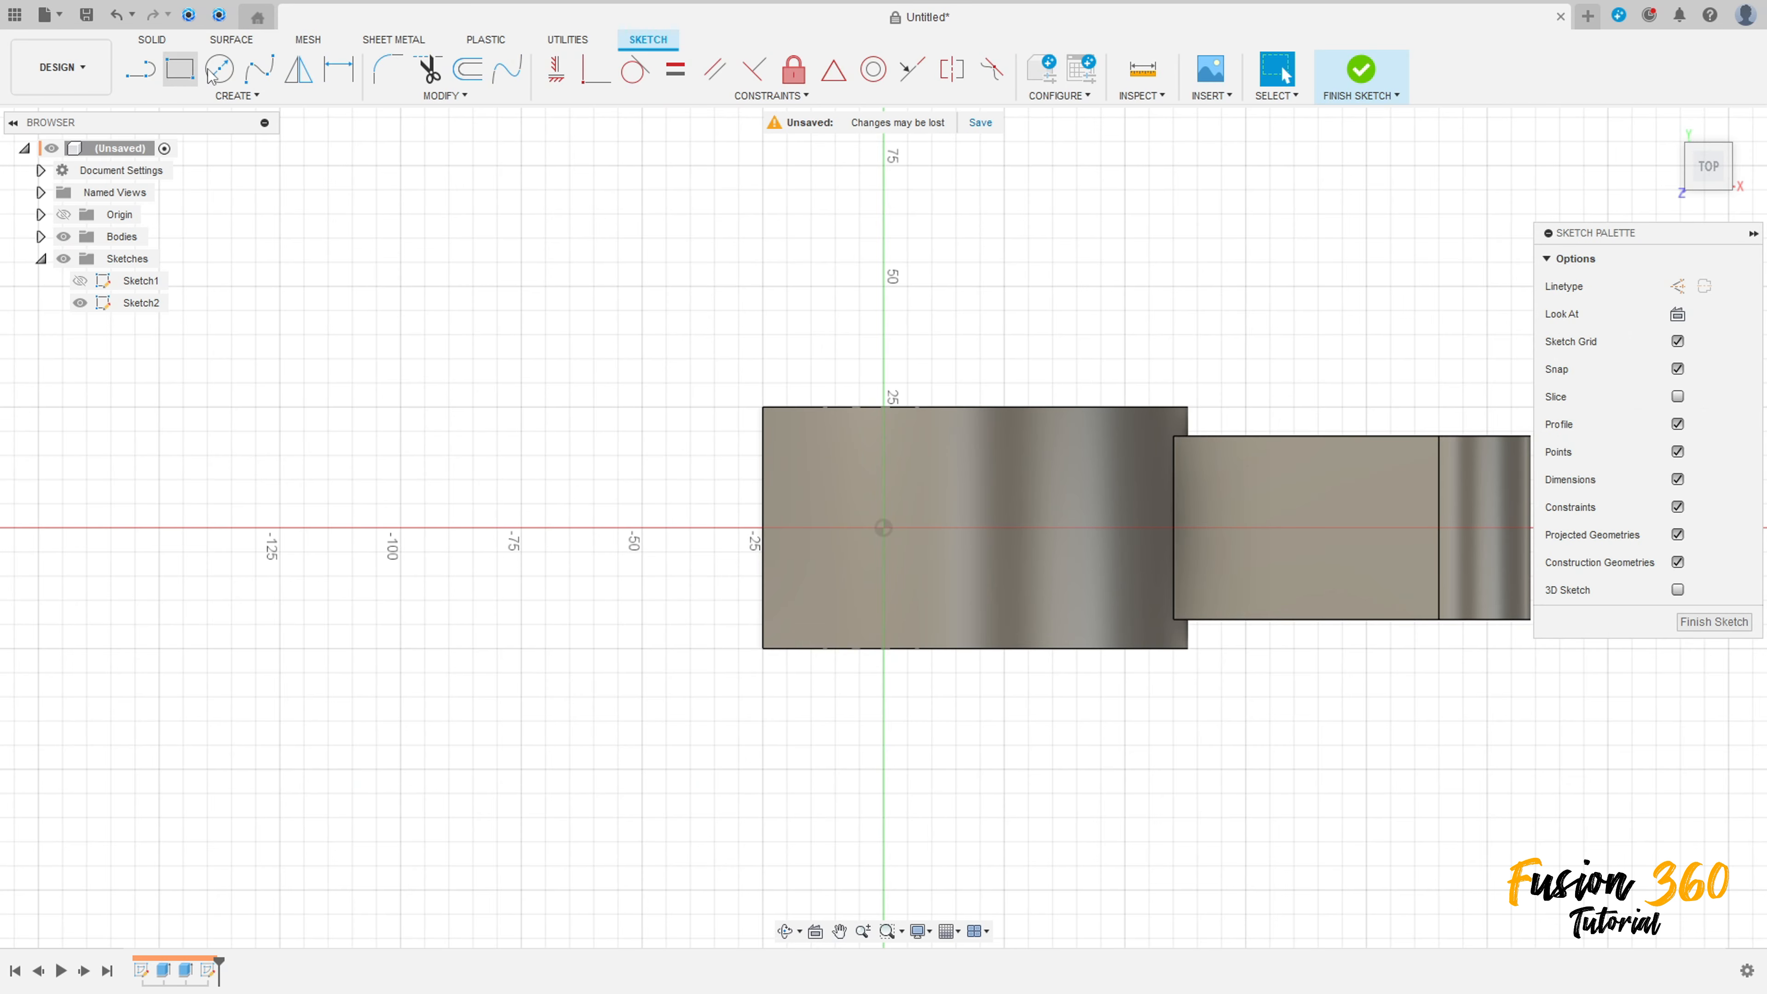
{"action": "key", "text": "c"}
{"action": "left_click", "coordinate": [883, 528]}
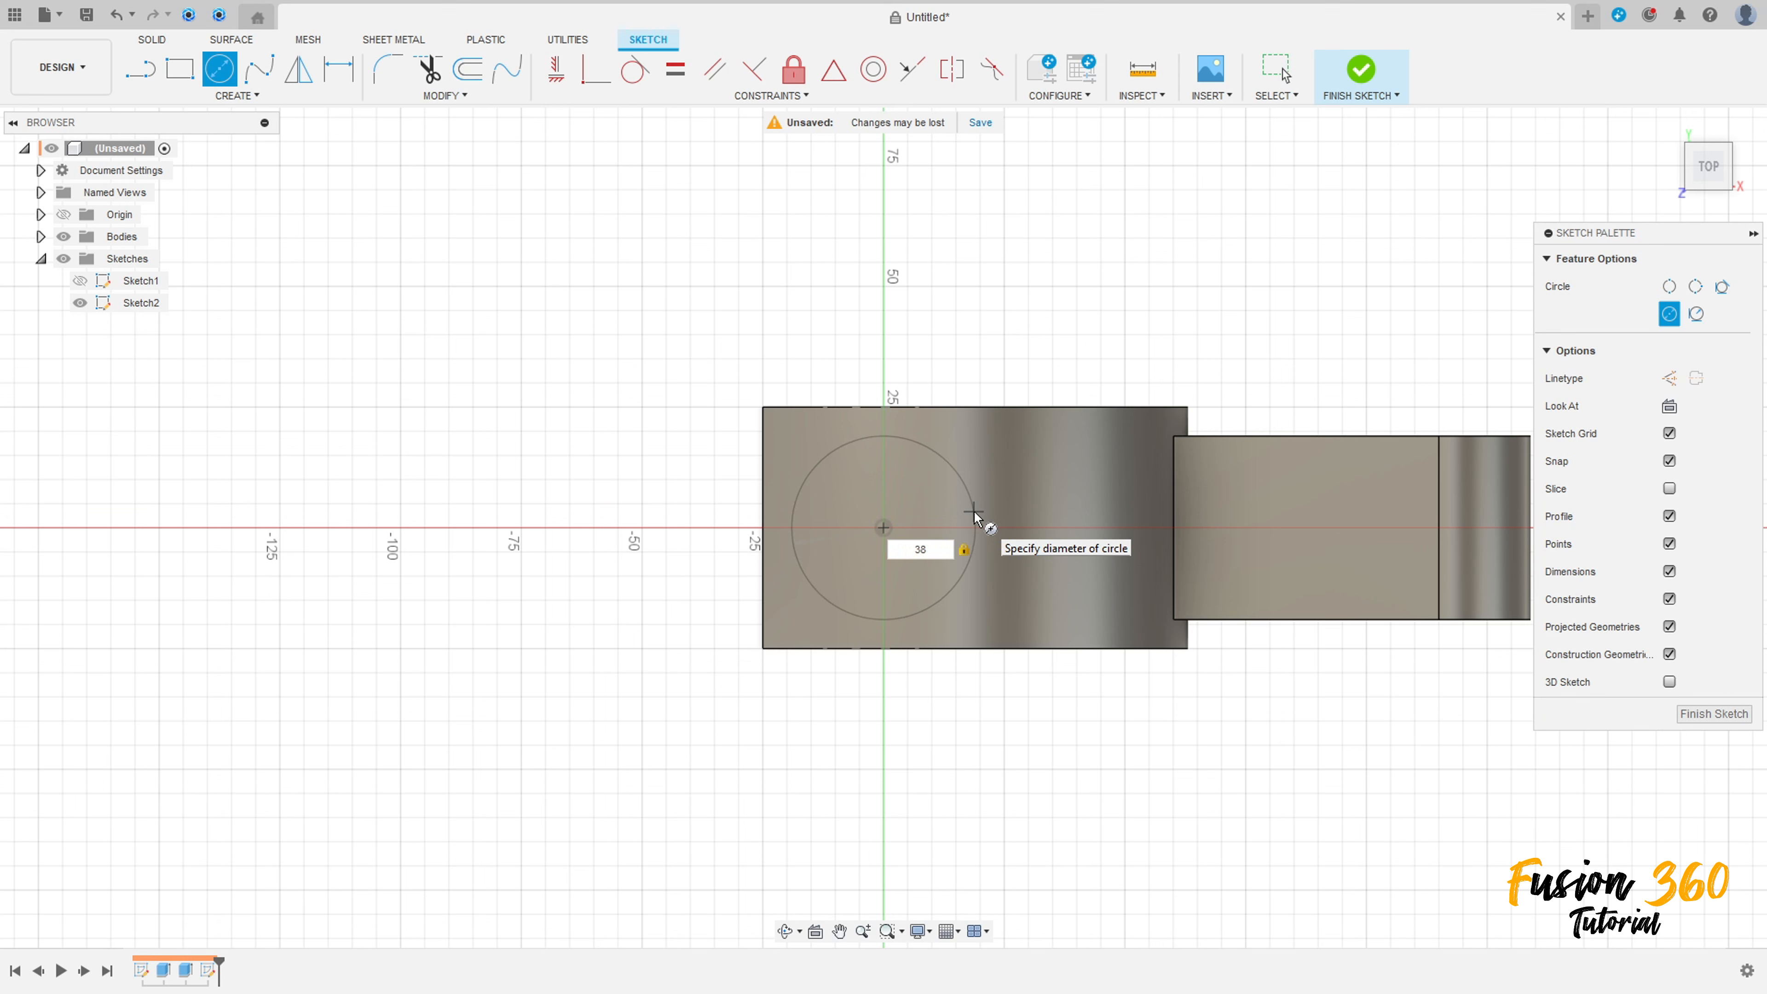
{"action": "type", "text": "38"}
{"action": "key", "text": "Return"}
{"action": "left_click", "coordinate": [877, 529]}
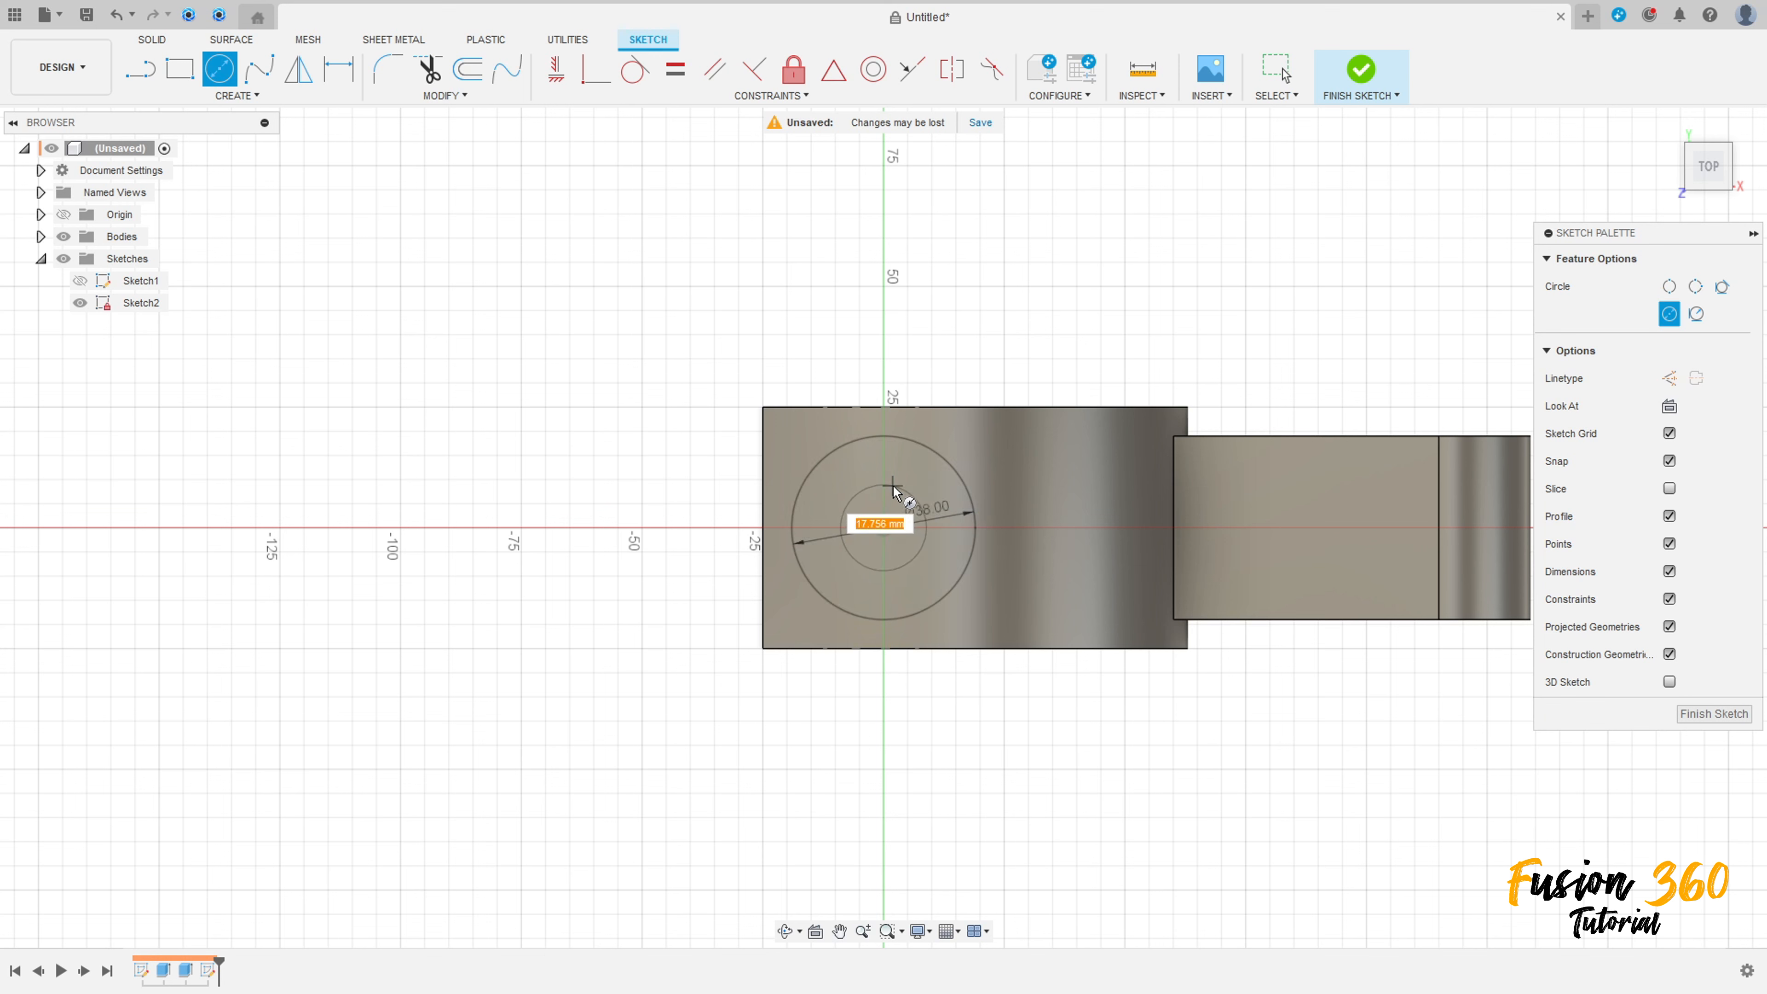
{"action": "type", "text": "22"}
{"action": "key", "text": "Return"}
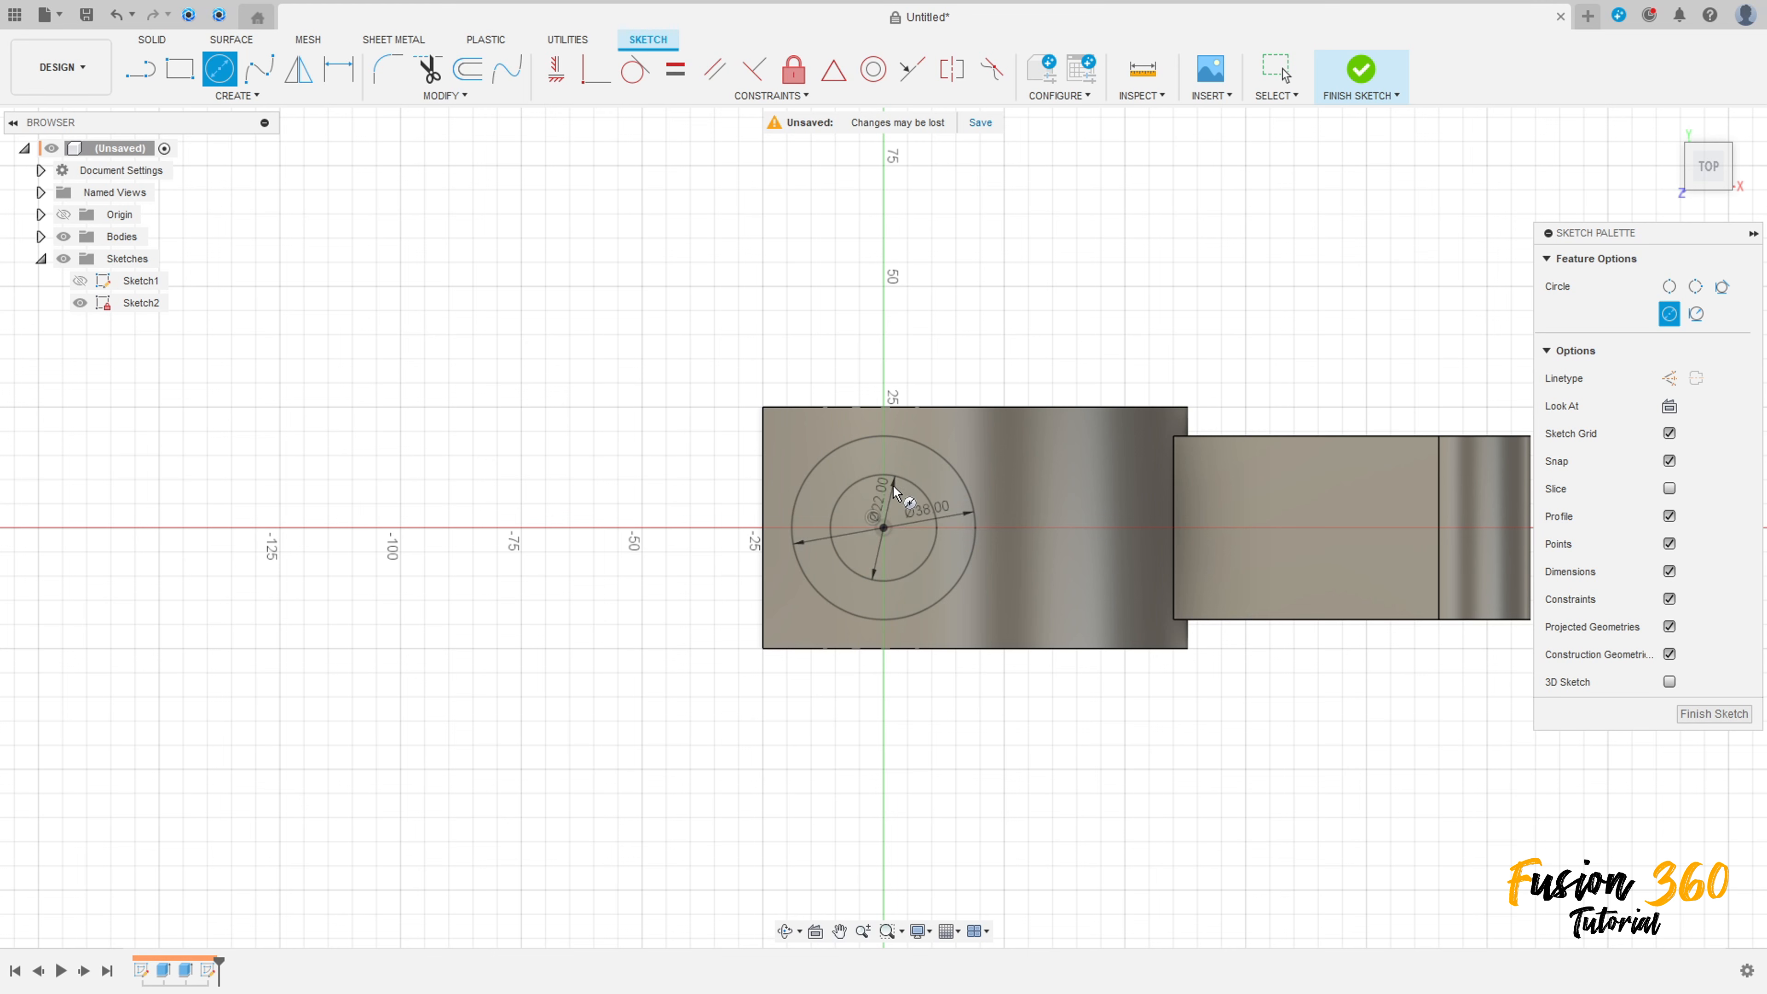
Move both circle diameter dimensions outside the body outline and finish the sketch.
{"action": "key", "text": "Escape"}
{"action": "left_click_drag", "start_coordinate": [883, 495], "coordinate": [931, 346]}
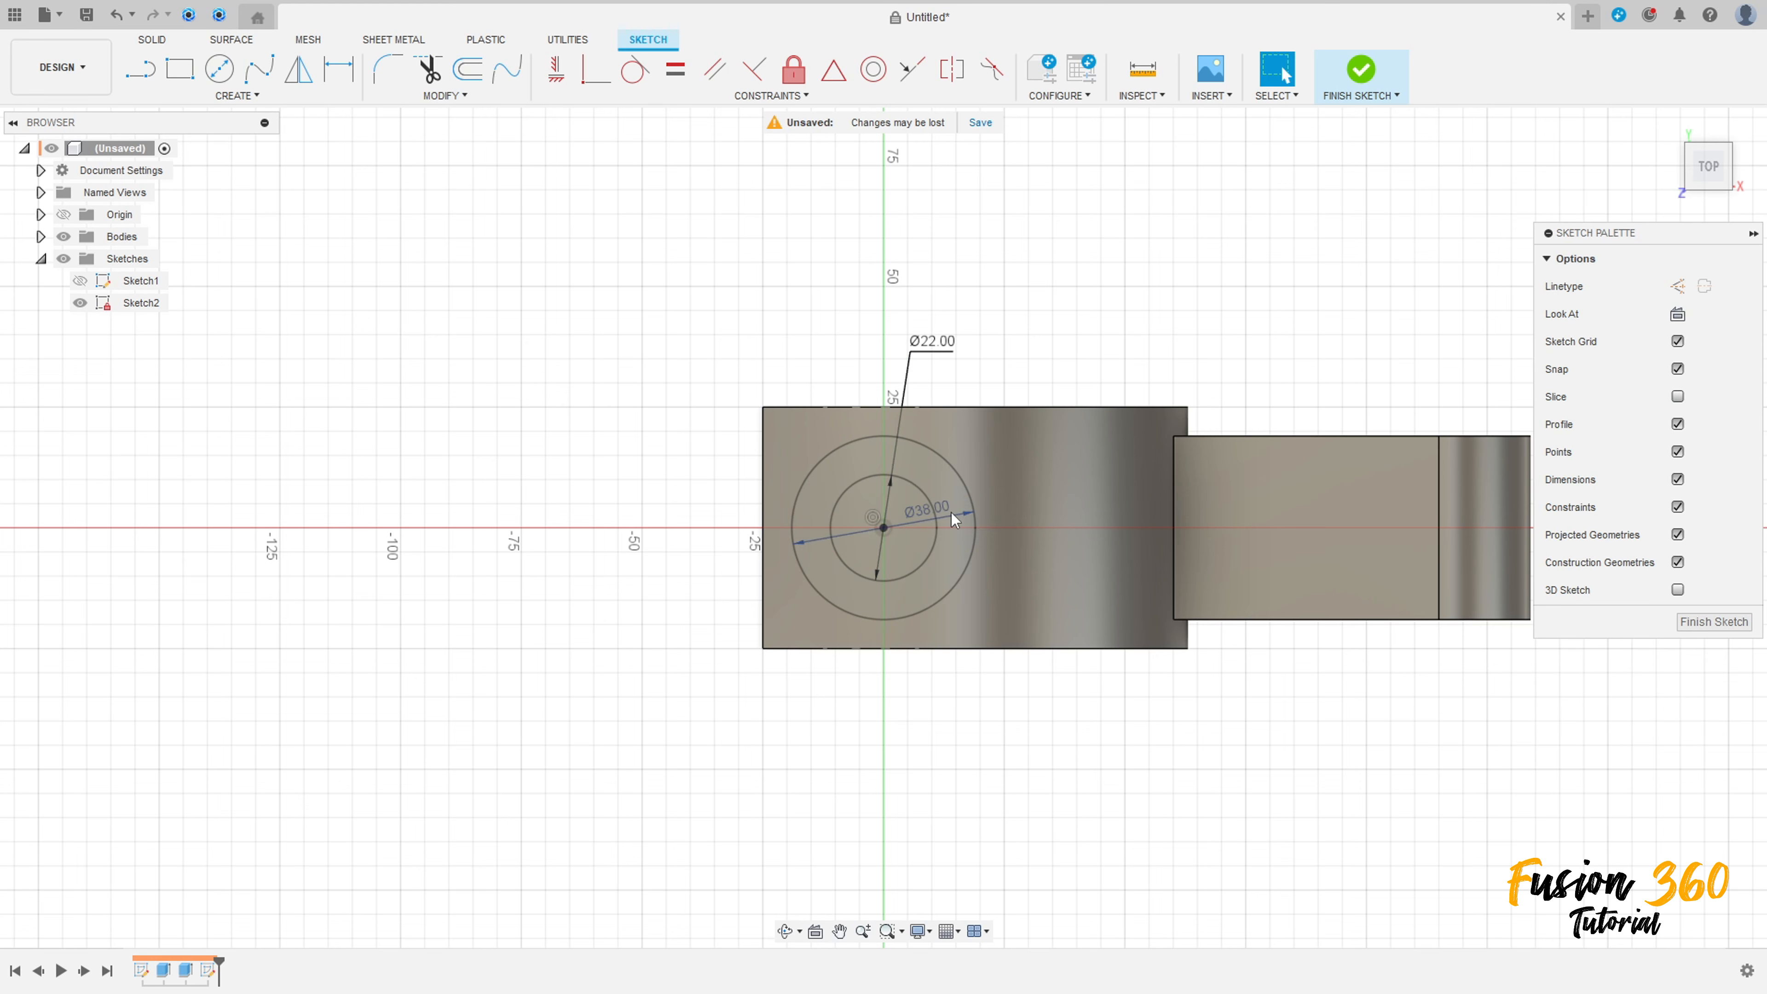
{"action": "left_click_drag", "start_coordinate": [957, 515], "coordinate": [789, 345]}
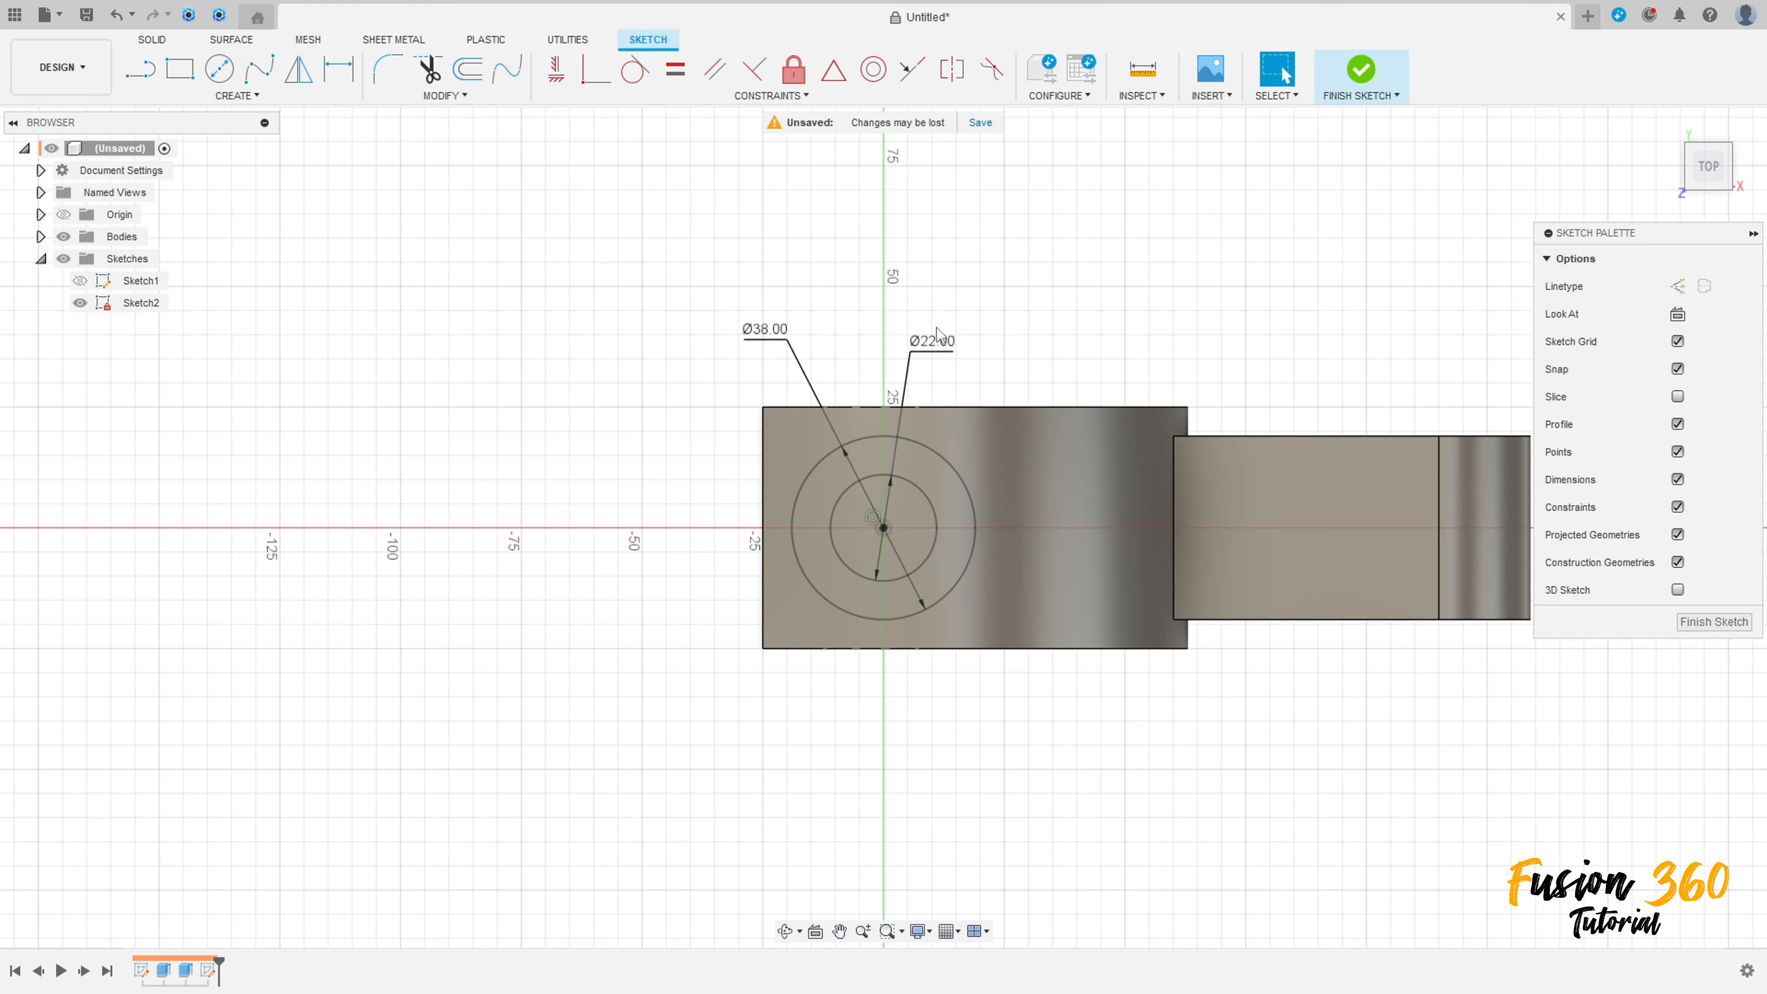
{"action": "left_click", "coordinate": [1361, 70]}
Extrude both circle profiles from a 67 mm start offset to the arc's outer curved face, joining the boss to the body.
{"action": "left_click", "coordinate": [170, 80]}
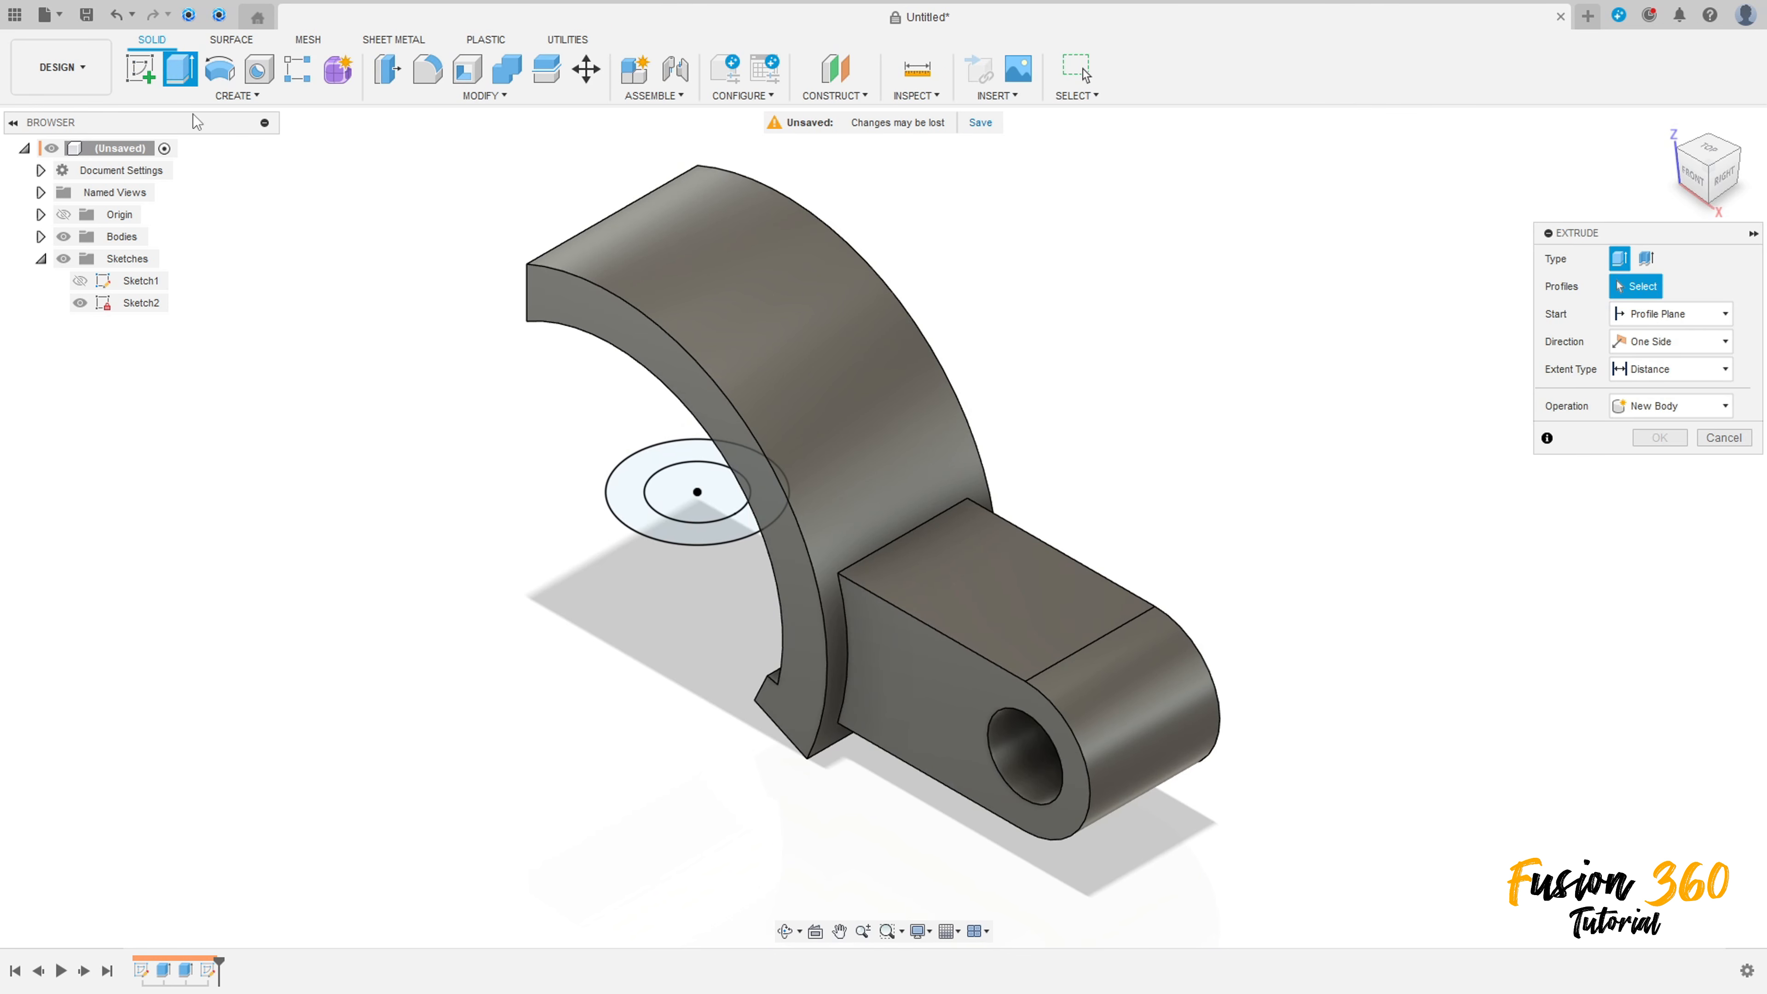
{"action": "left_click", "coordinate": [656, 468]}
{"action": "left_click", "coordinate": [630, 498]}
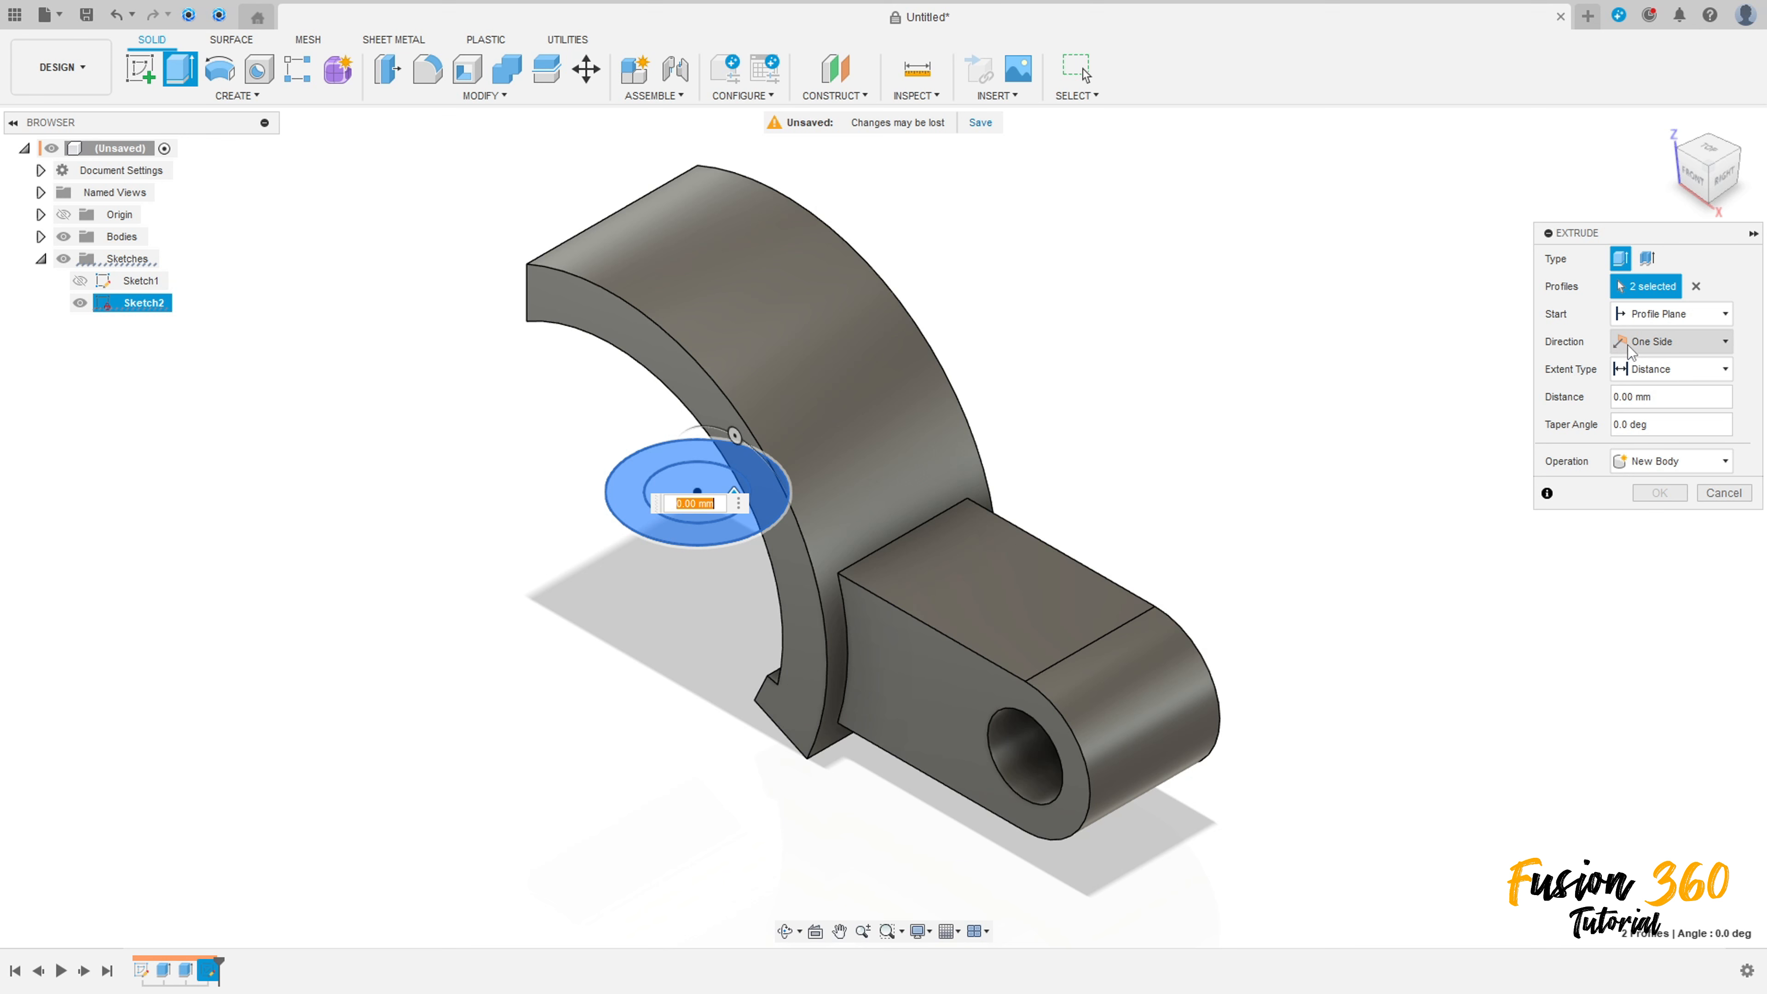
{"action": "left_click", "coordinate": [1670, 313]}
{"action": "left_click", "coordinate": [1670, 350]}
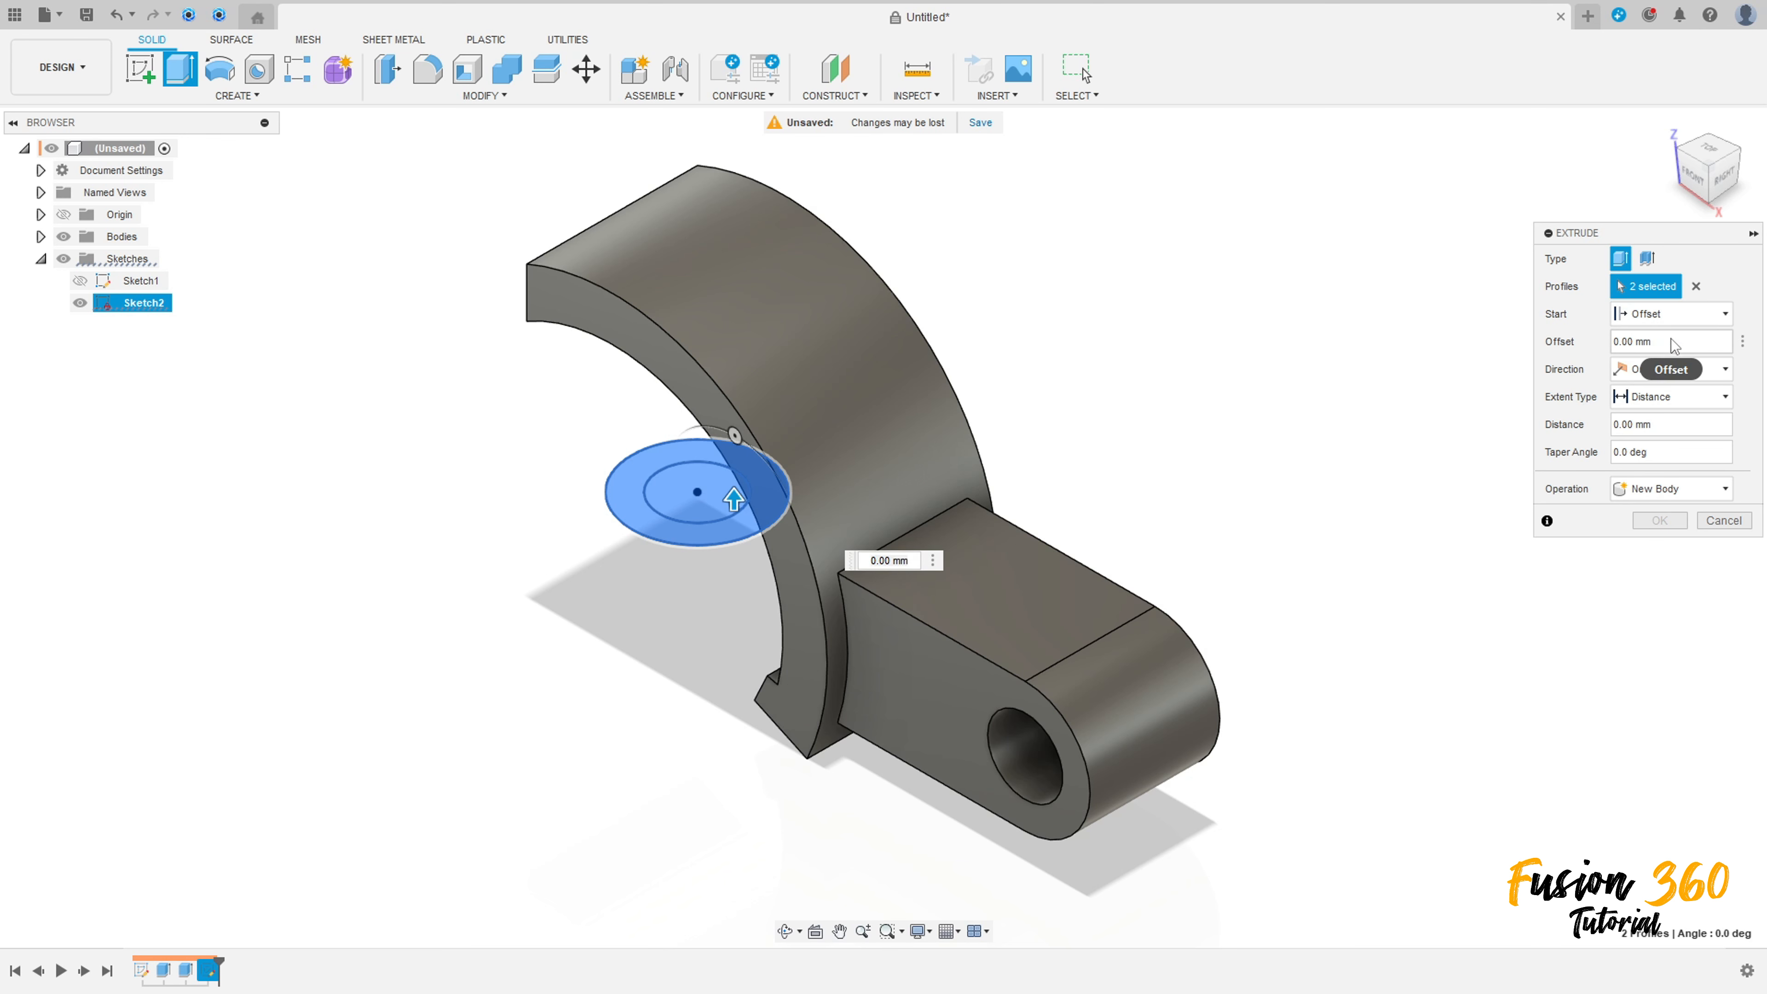
{"action": "left_click", "coordinate": [1667, 343]}
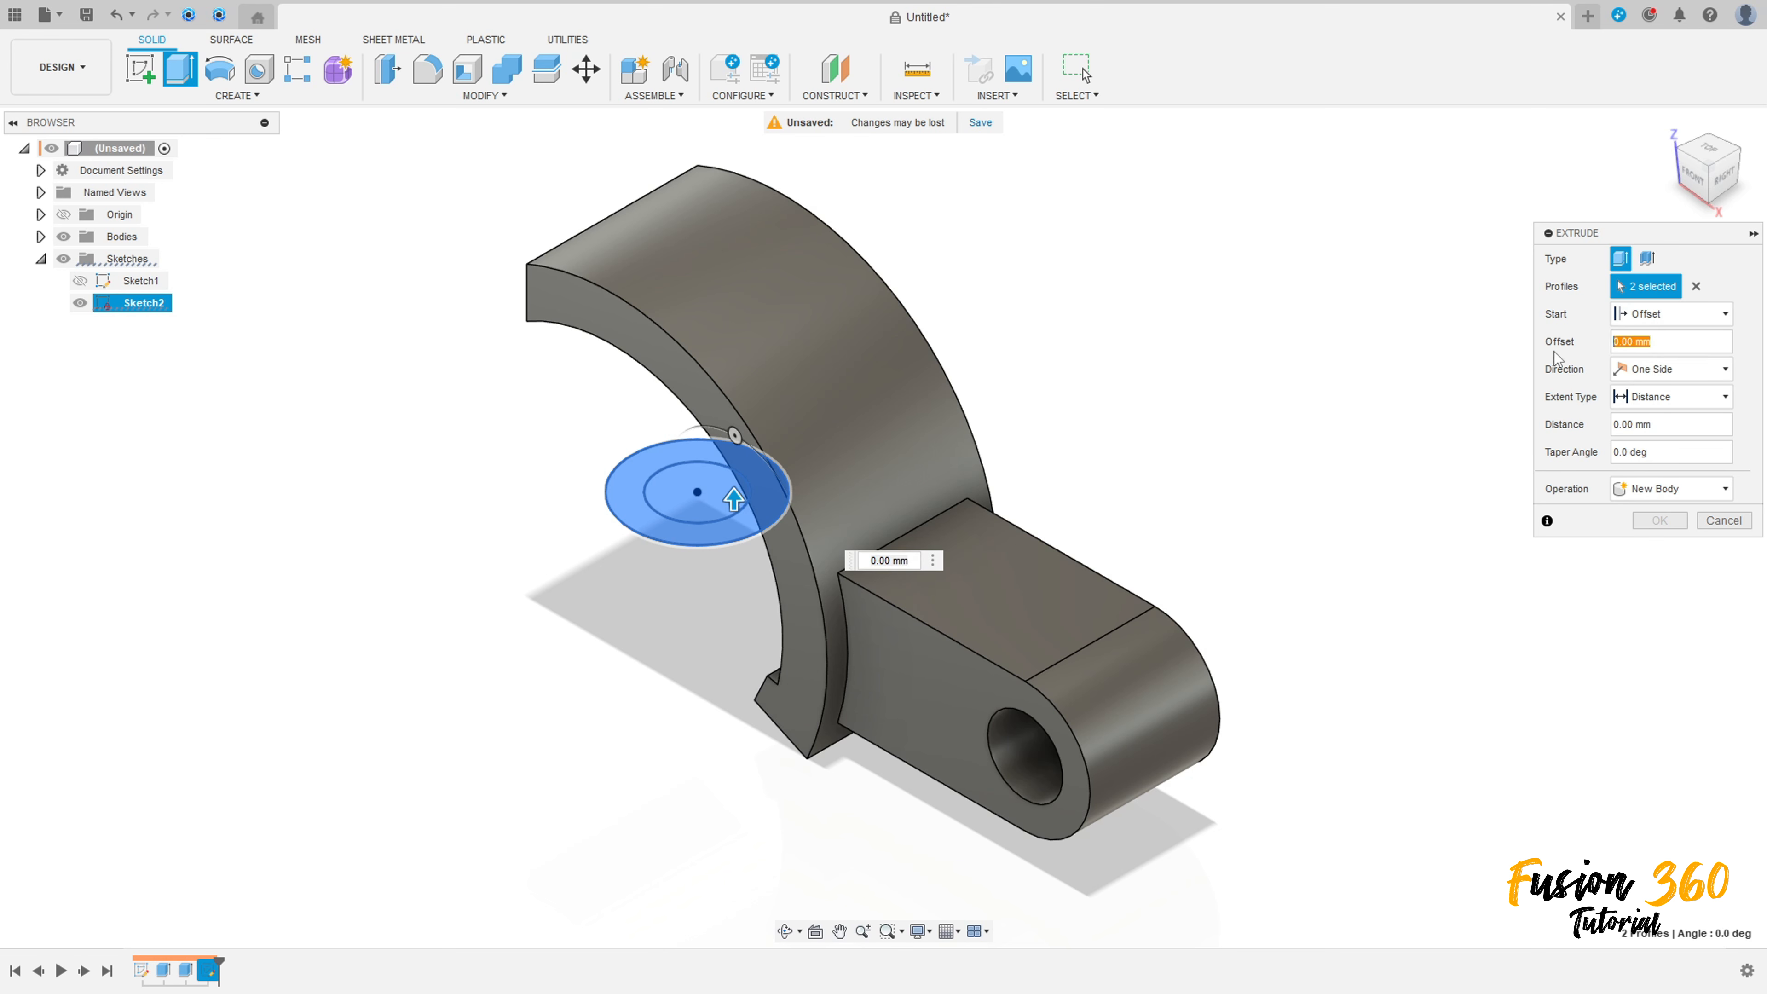
{"action": "type", "text": "67"}
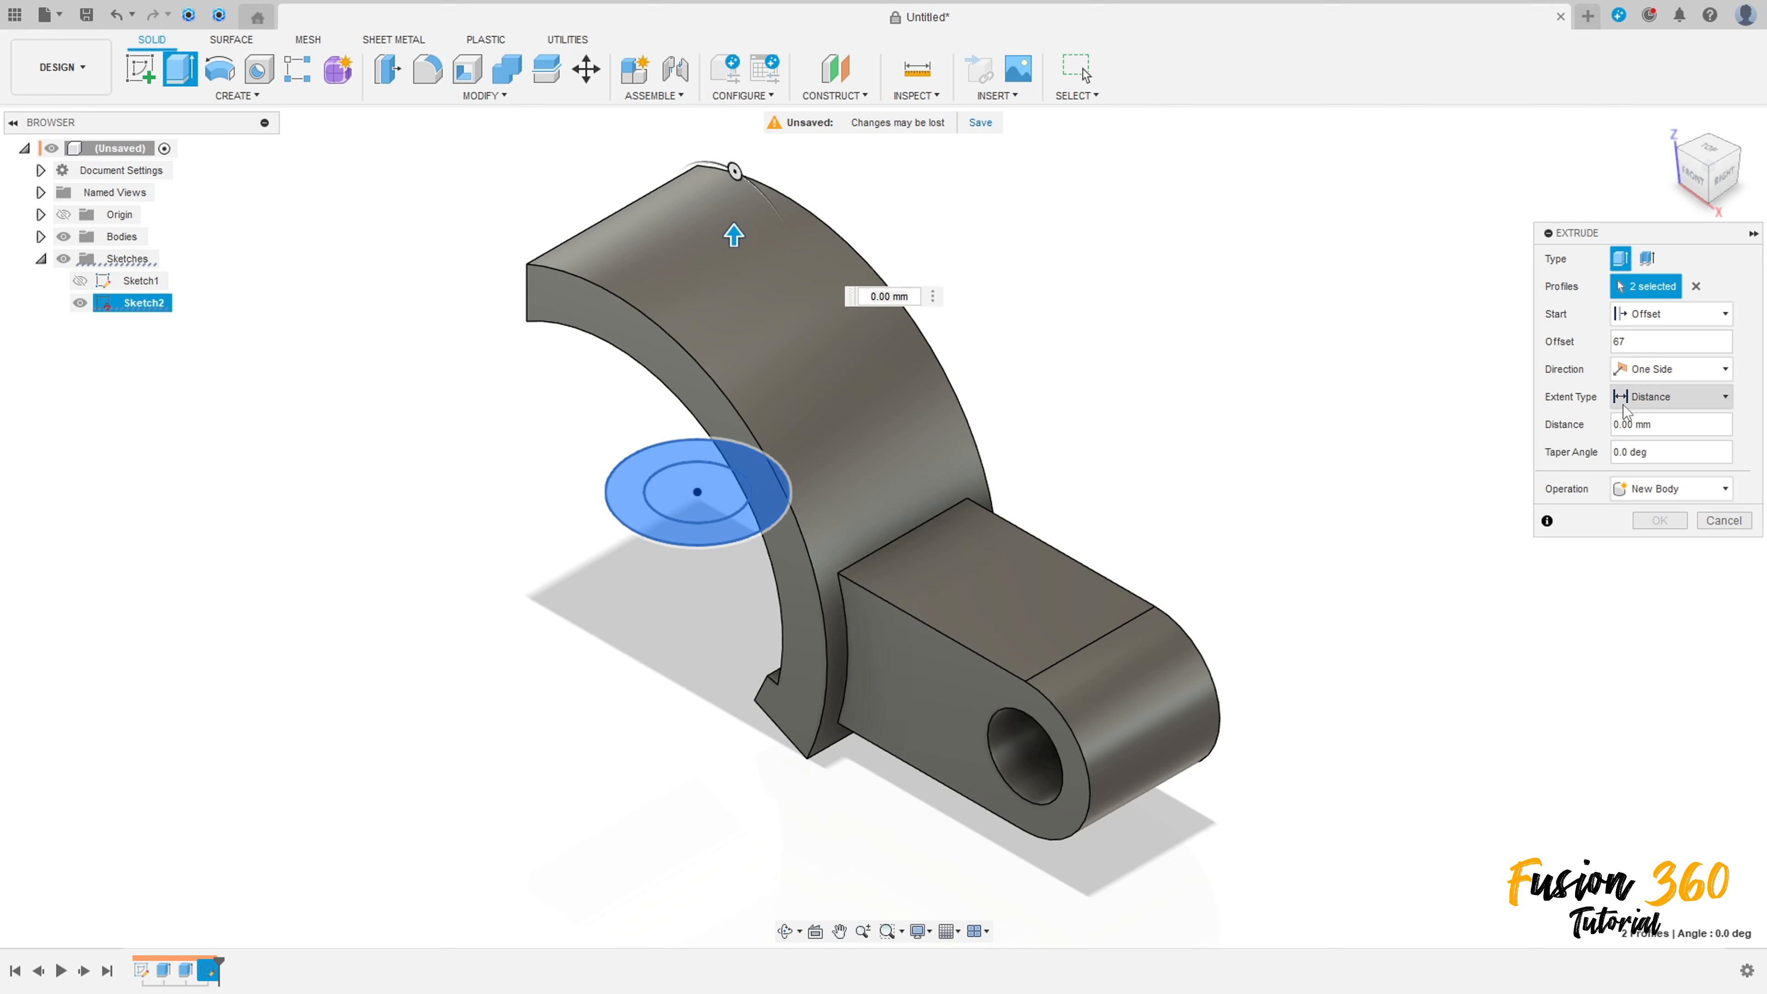
{"action": "left_click", "coordinate": [1639, 410]}
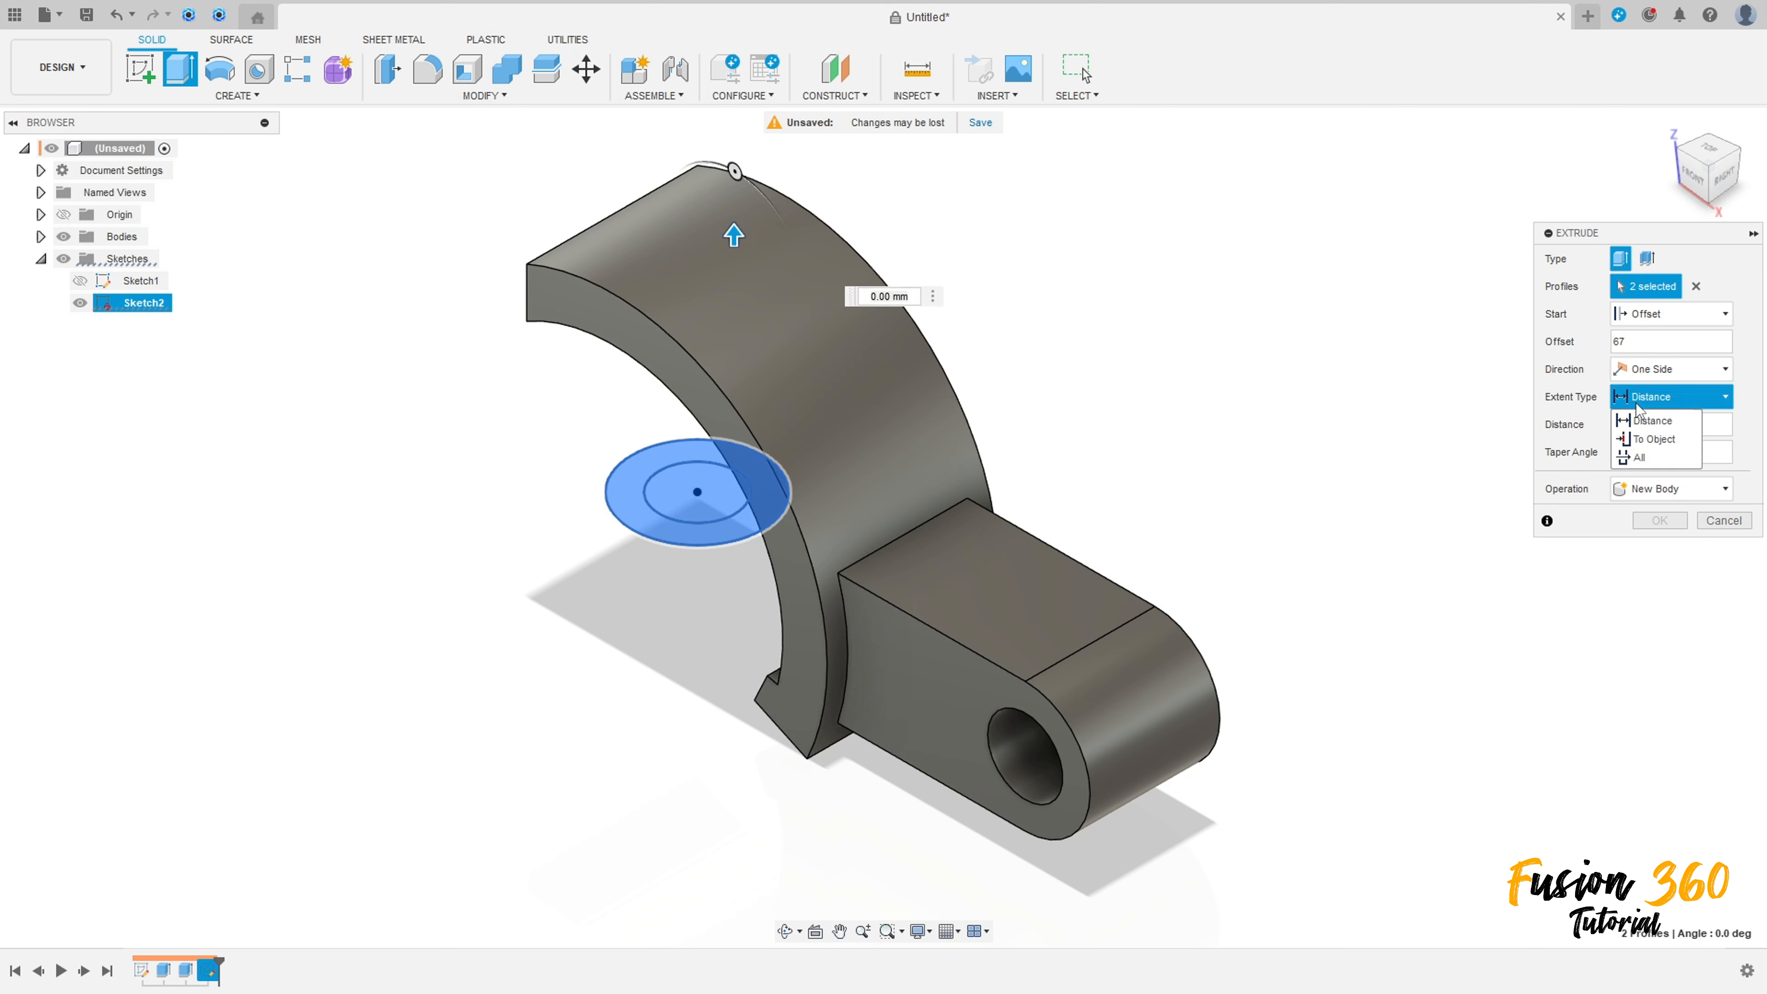
{"action": "left_click", "coordinate": [1652, 439]}
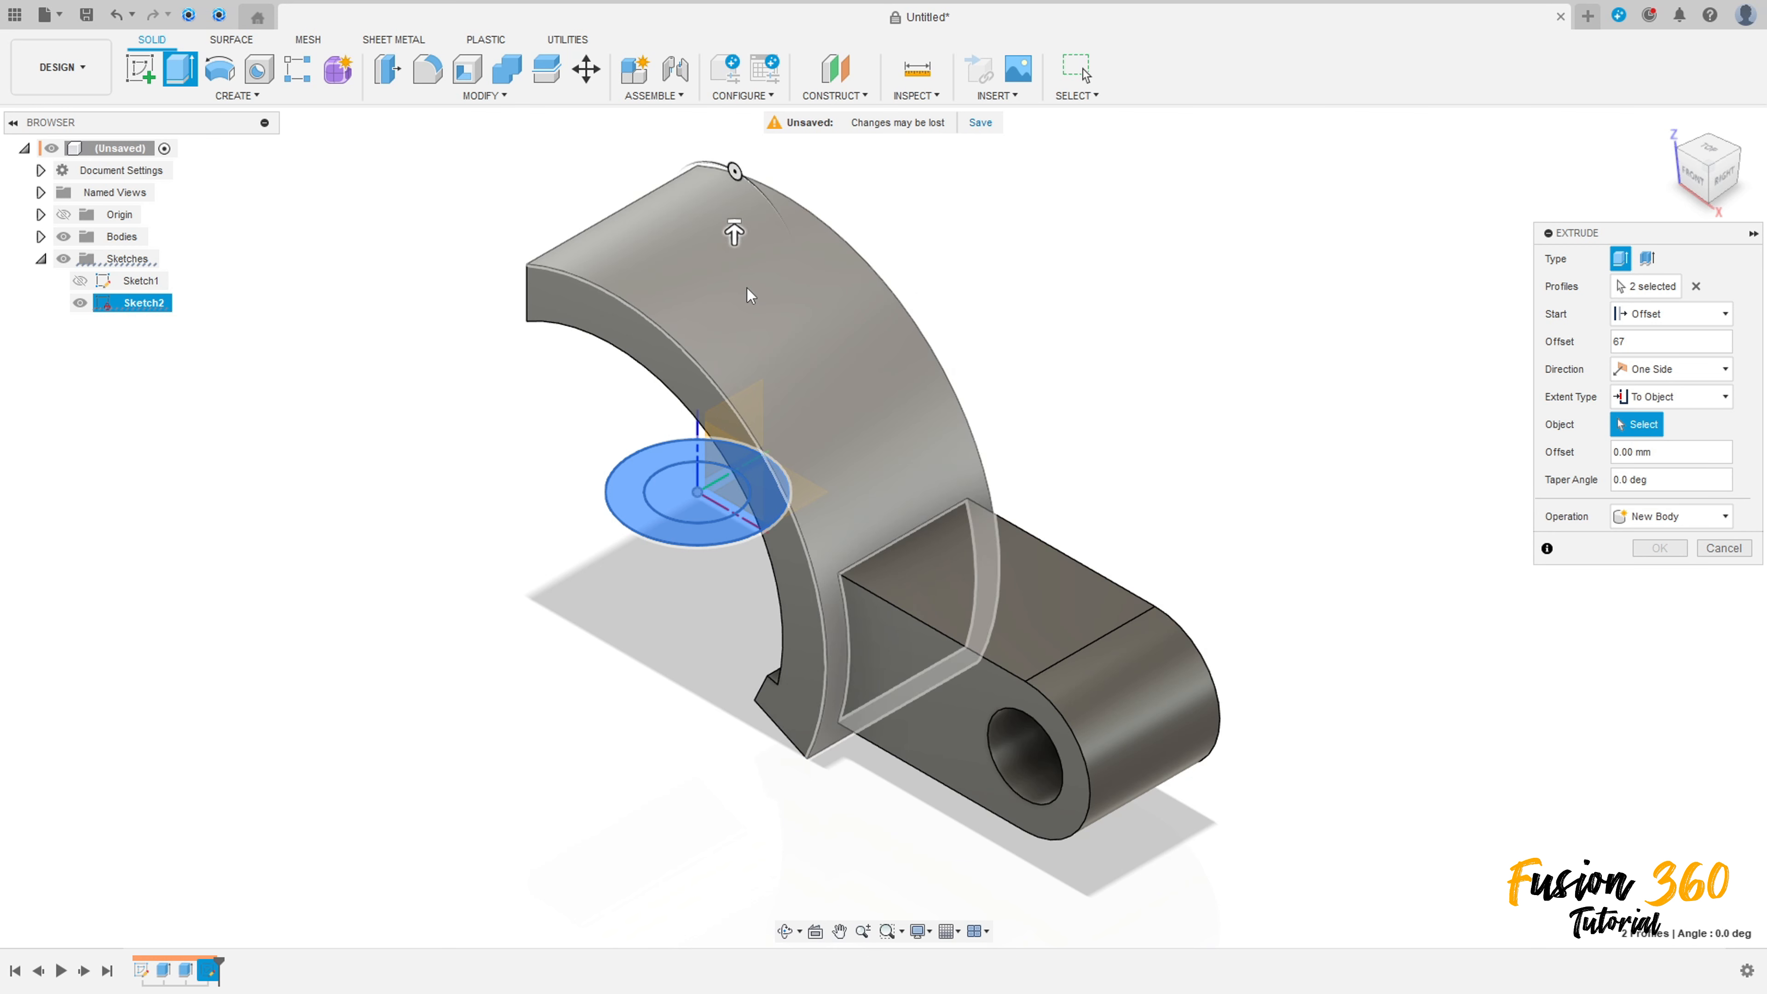
{"action": "left_click", "coordinate": [746, 288]}
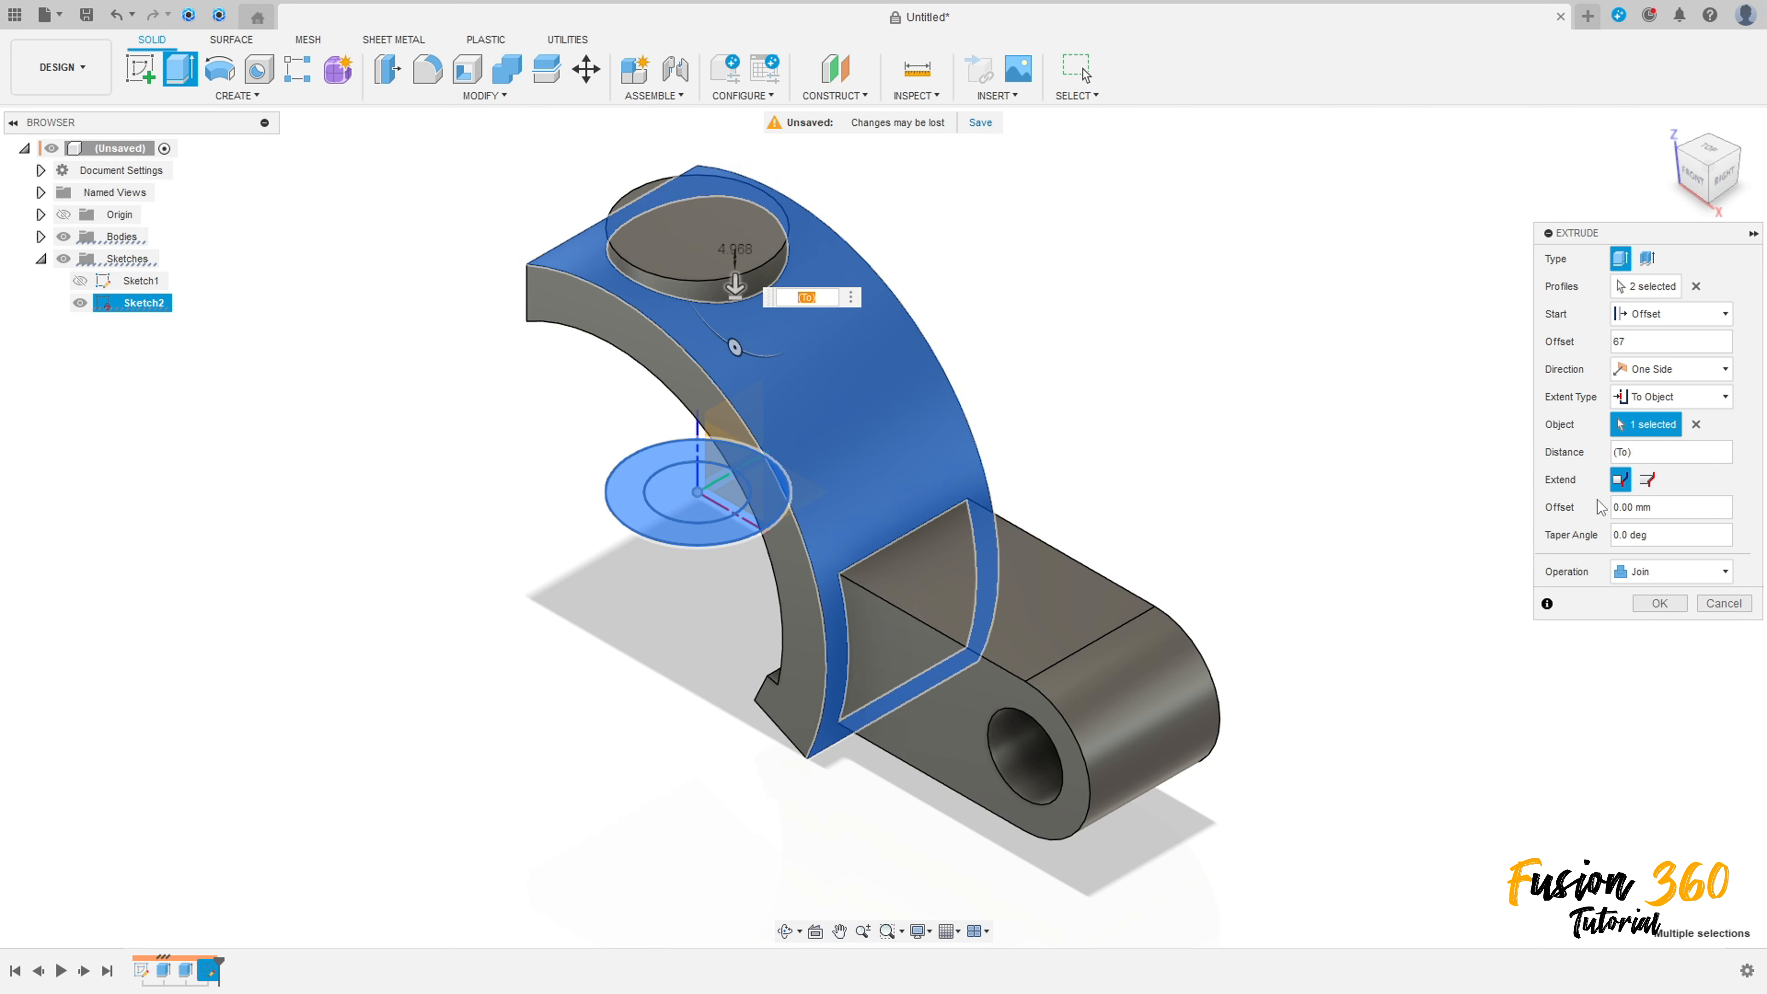
{"action": "left_click", "coordinate": [1657, 604]}
Show the circle sketch, cut its inner 22 mm circle through all of the arc and boss with Extrude, and hide the sketch.
{"action": "middle_click_drag", "start_coordinate": [1115, 482], "coordinate": [1139, 454], "text": "shift"}
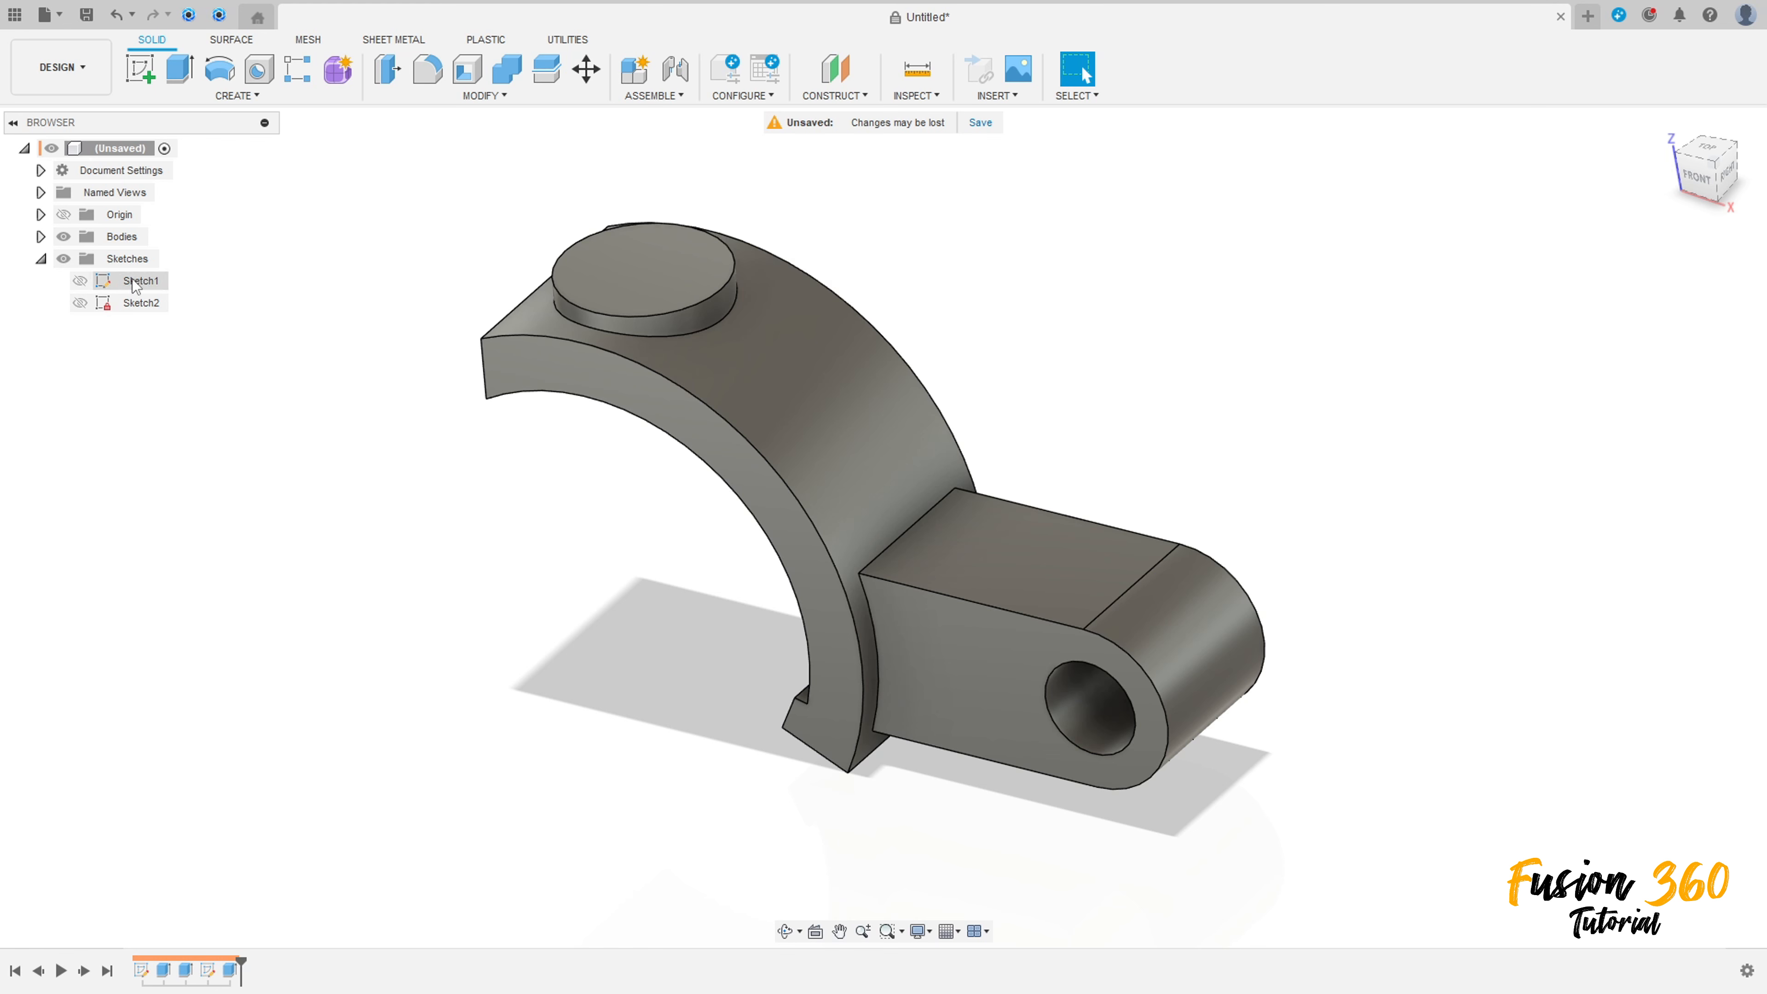
{"action": "left_click", "coordinate": [82, 303]}
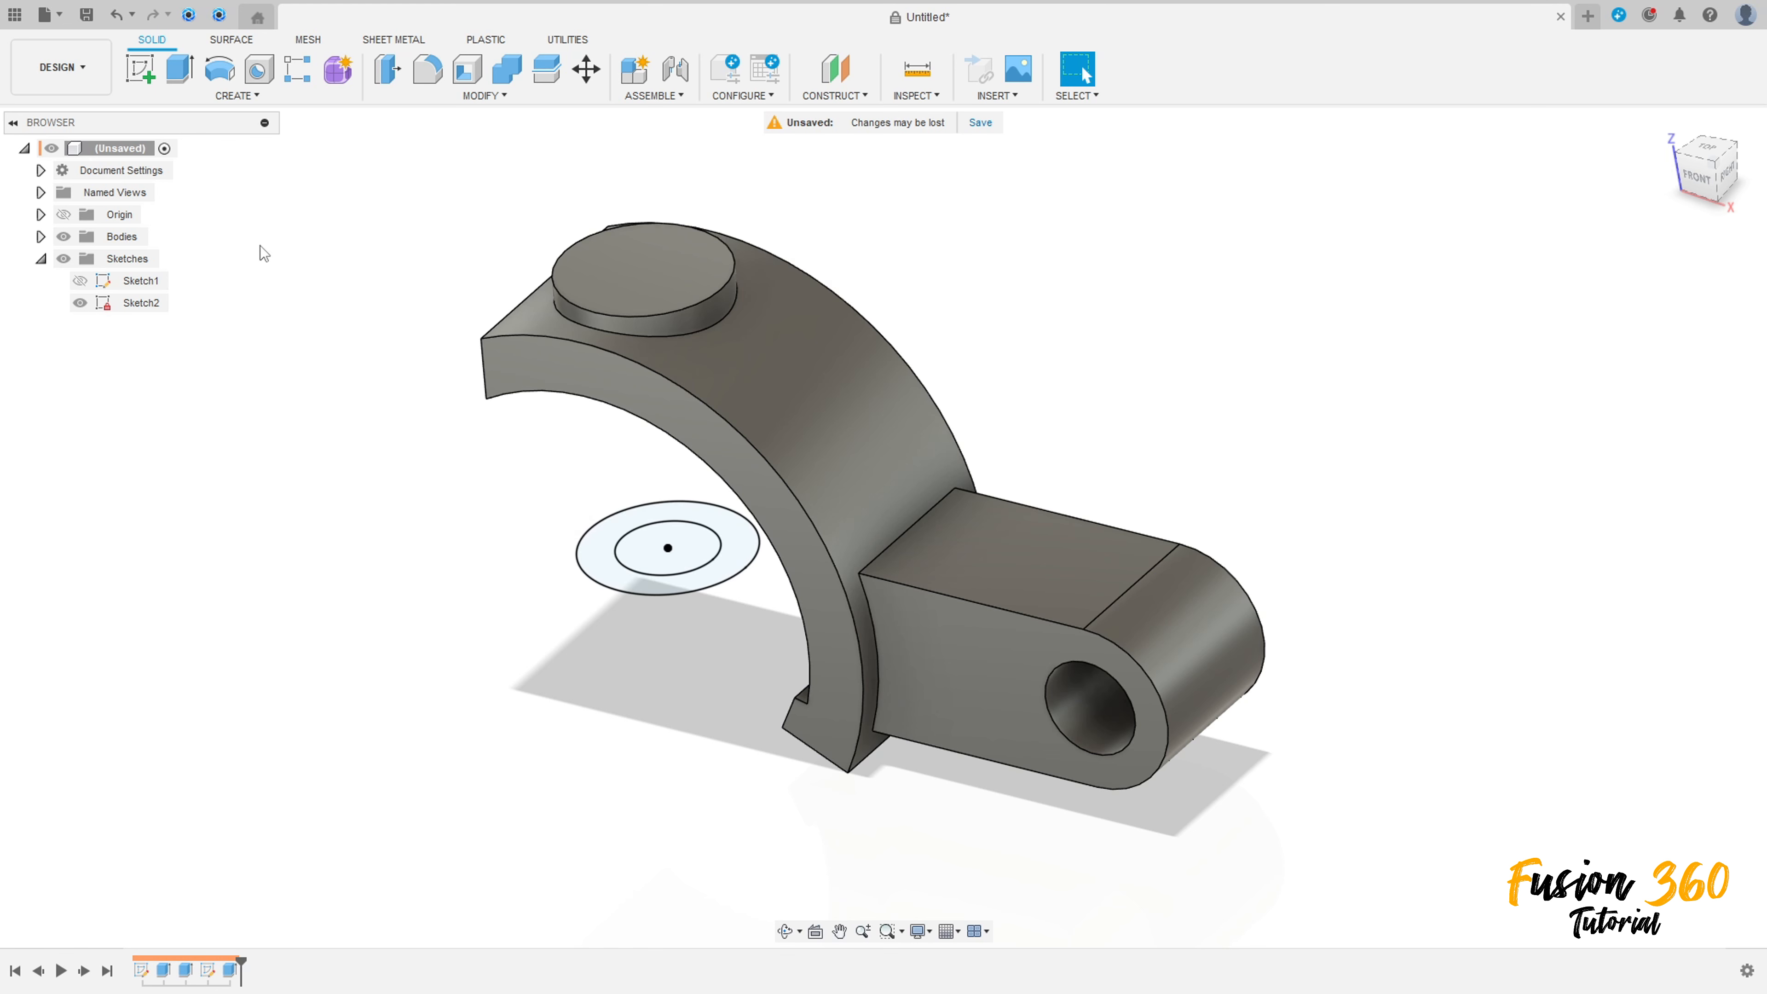
{"action": "left_click", "coordinate": [178, 73]}
{"action": "left_click", "coordinate": [674, 547]}
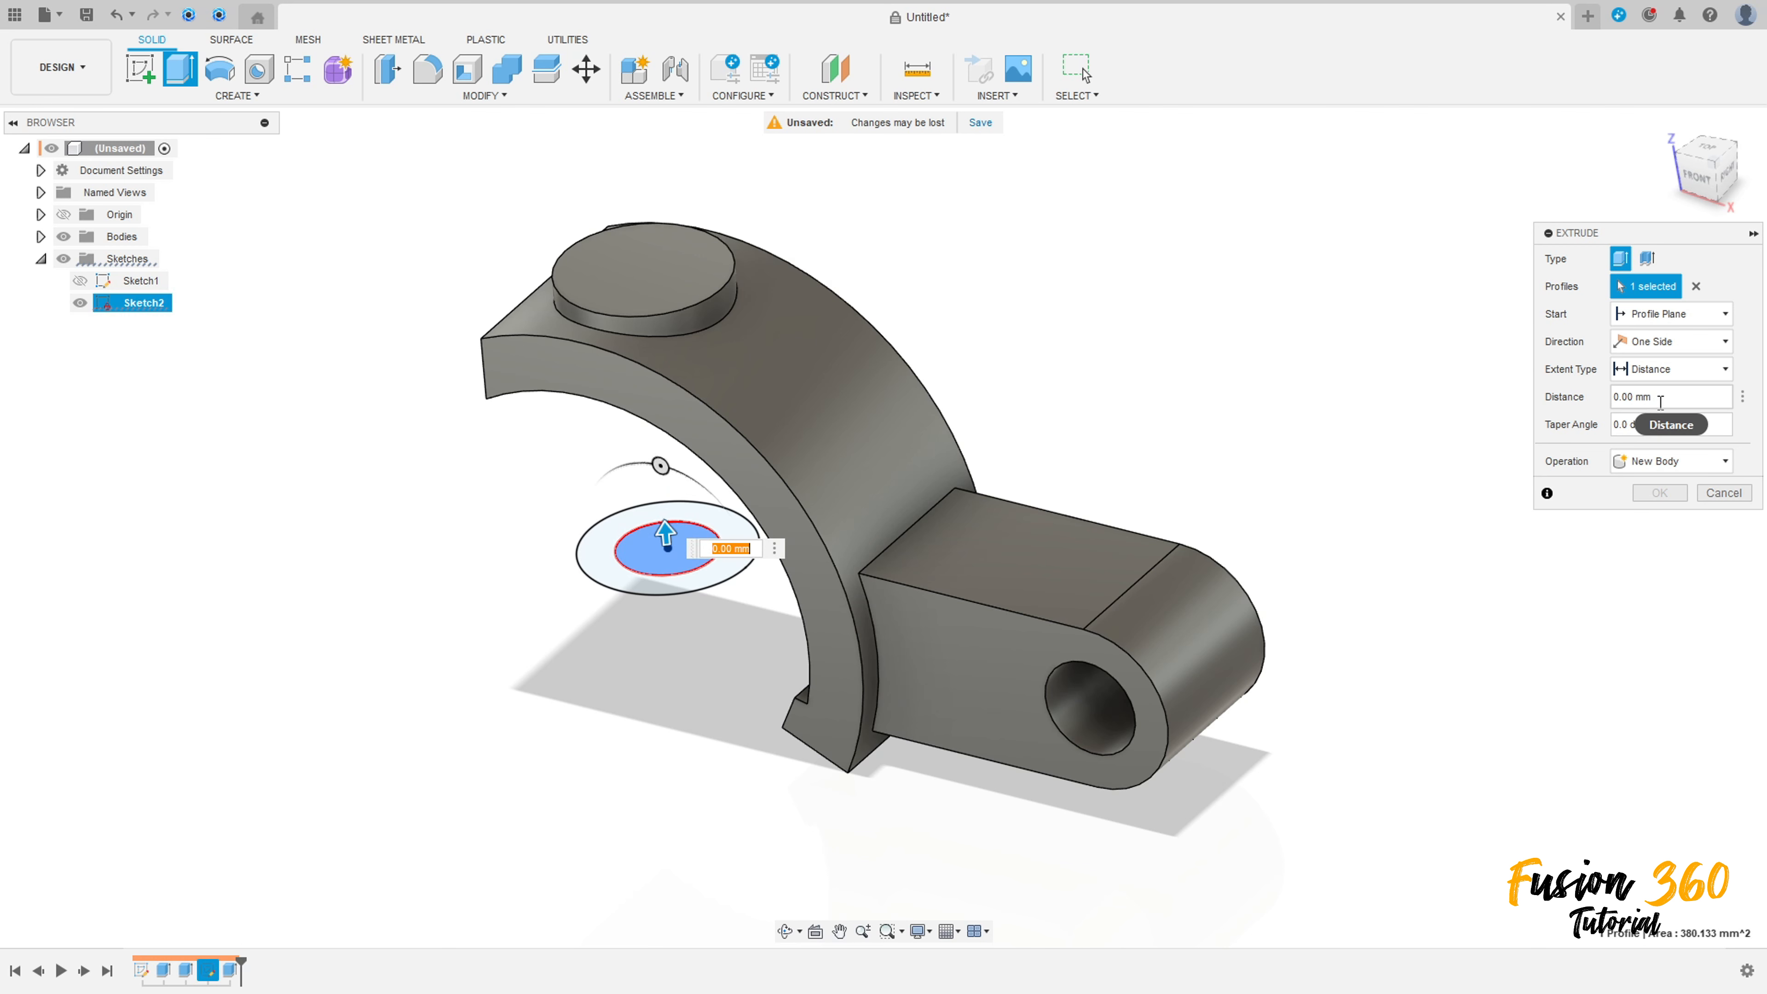
{"action": "left_click", "coordinate": [1684, 369]}
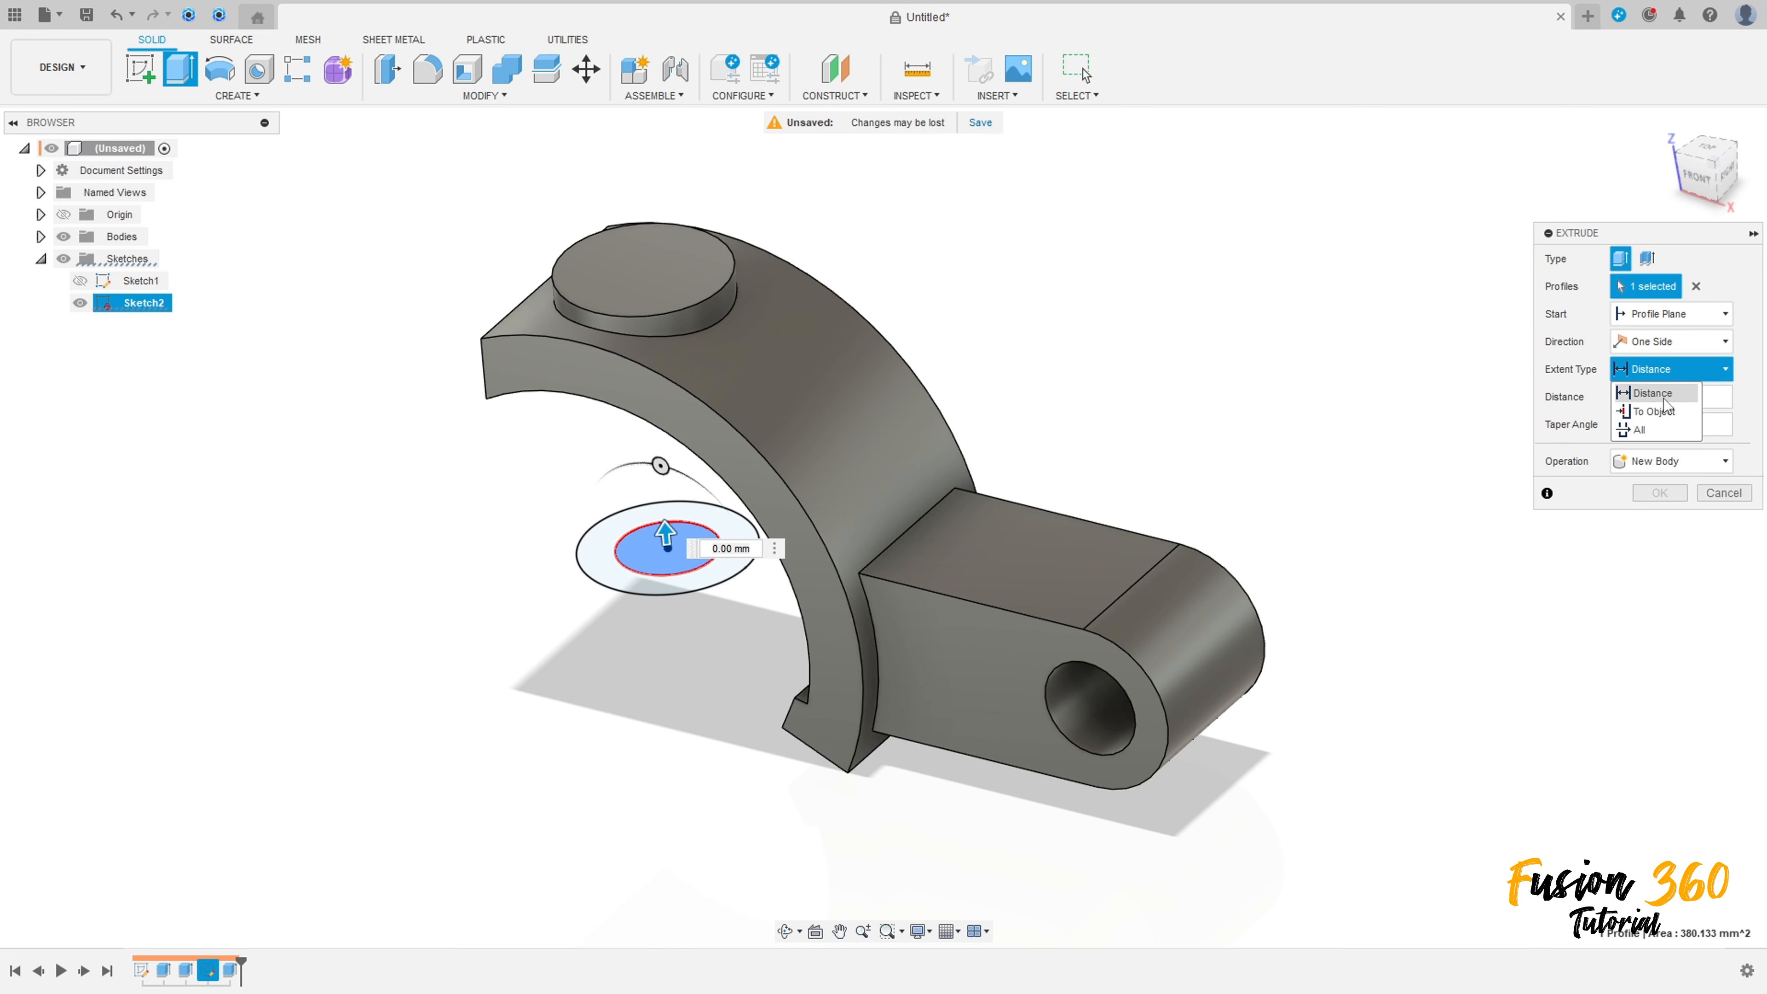
{"action": "left_click", "coordinate": [1653, 432]}
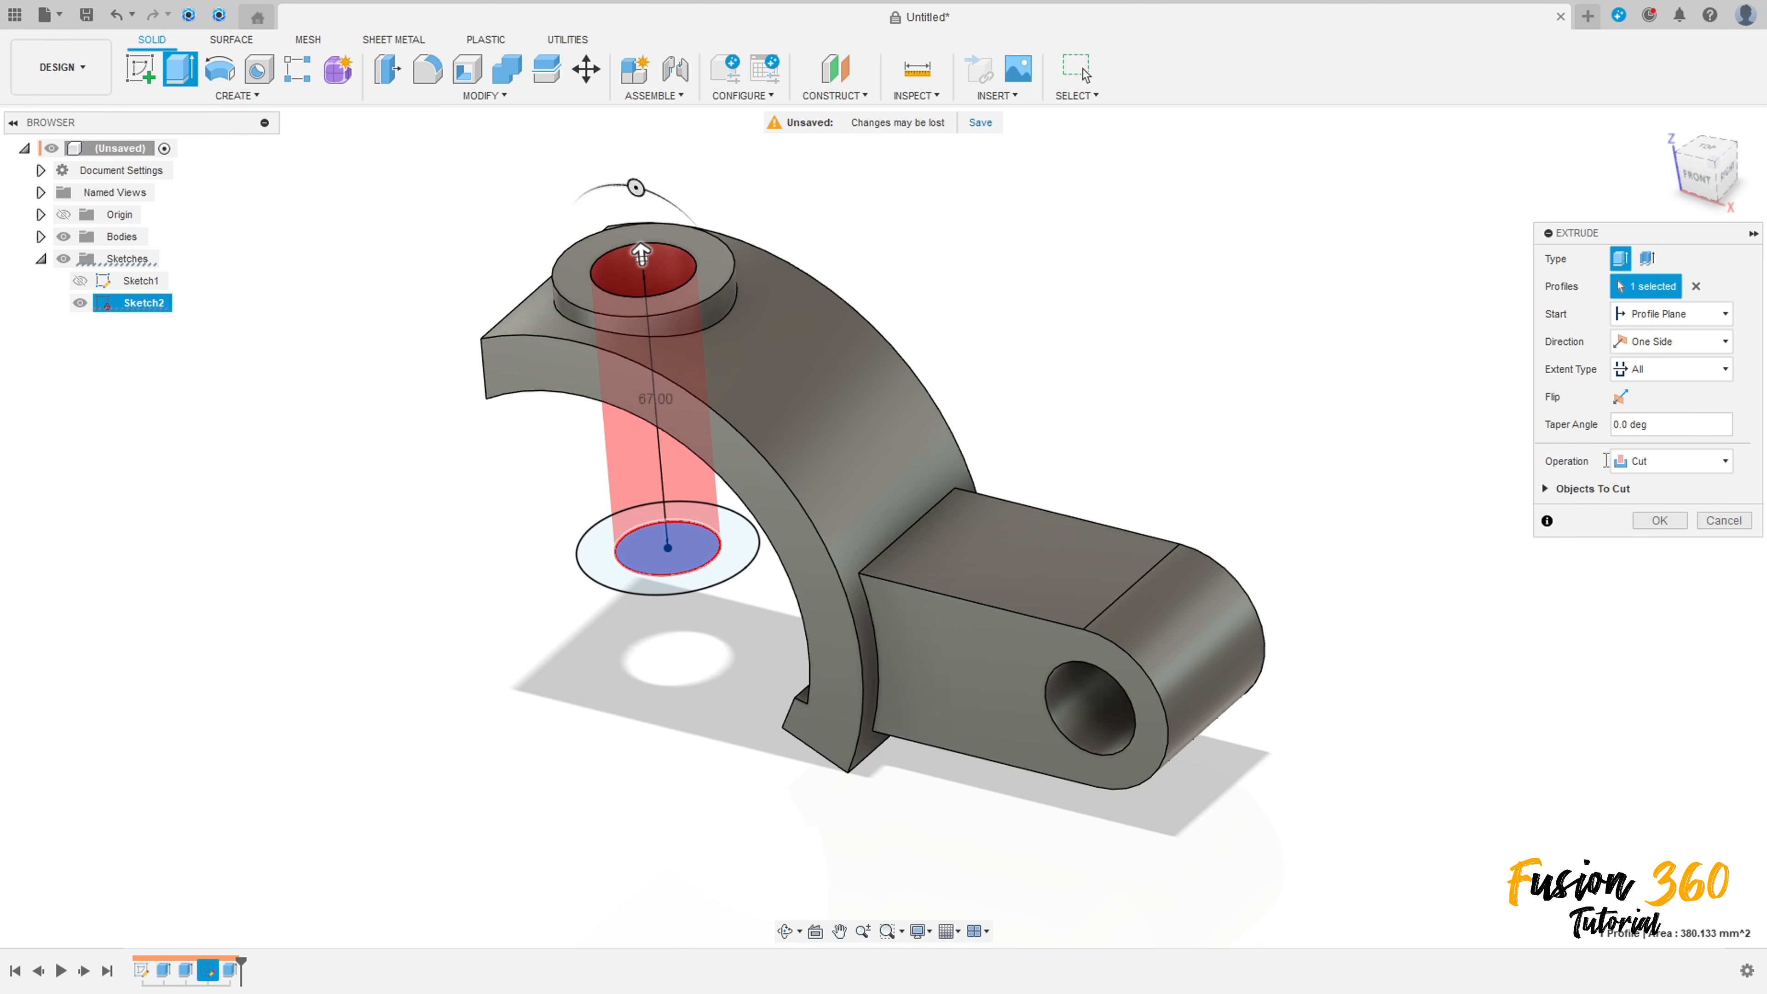
{"action": "left_click", "coordinate": [1656, 520]}
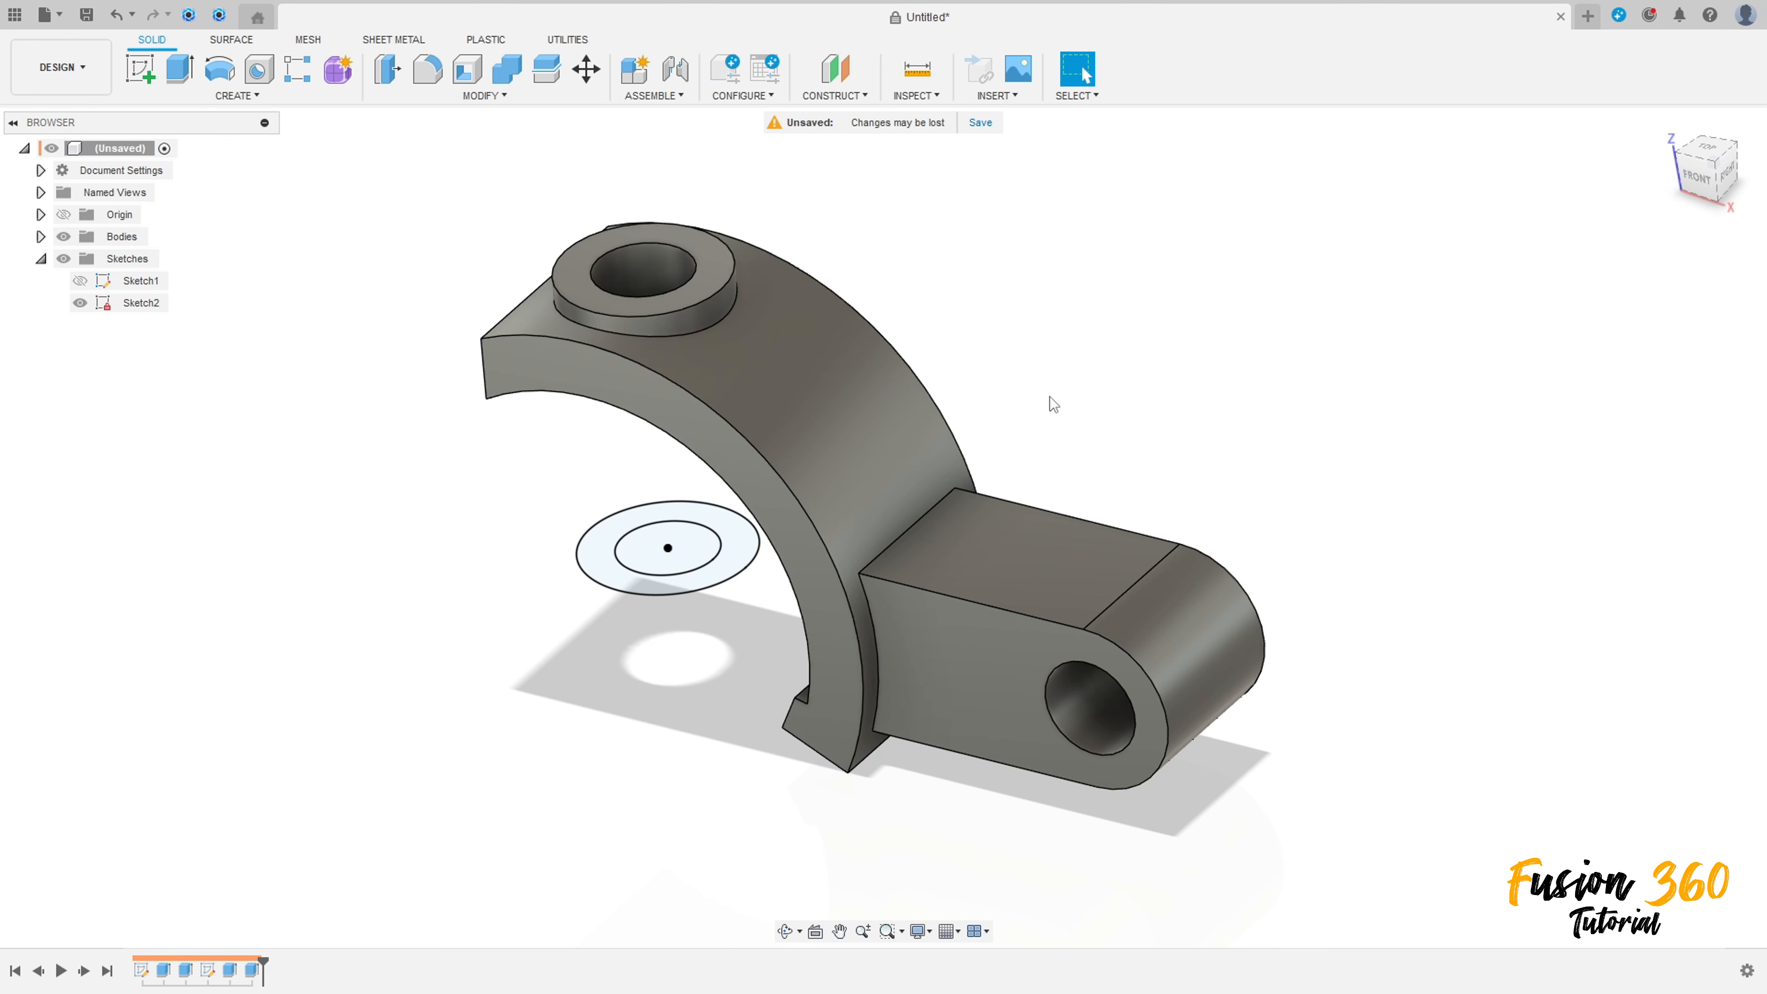
{"action": "mouse_move", "coordinate": [1051, 398]}
{"action": "middle_mouse_down", "text": "shift"}
{"action": "mouse_move", "coordinate": [1054, 485]}
{"action": "mouse_move", "coordinate": [1069, 288]}
{"action": "mouse_move", "coordinate": [1059, 391]}
{"action": "middle_mouse_up", "text": "shift"}
{"action": "left_click", "coordinate": [80, 303]}
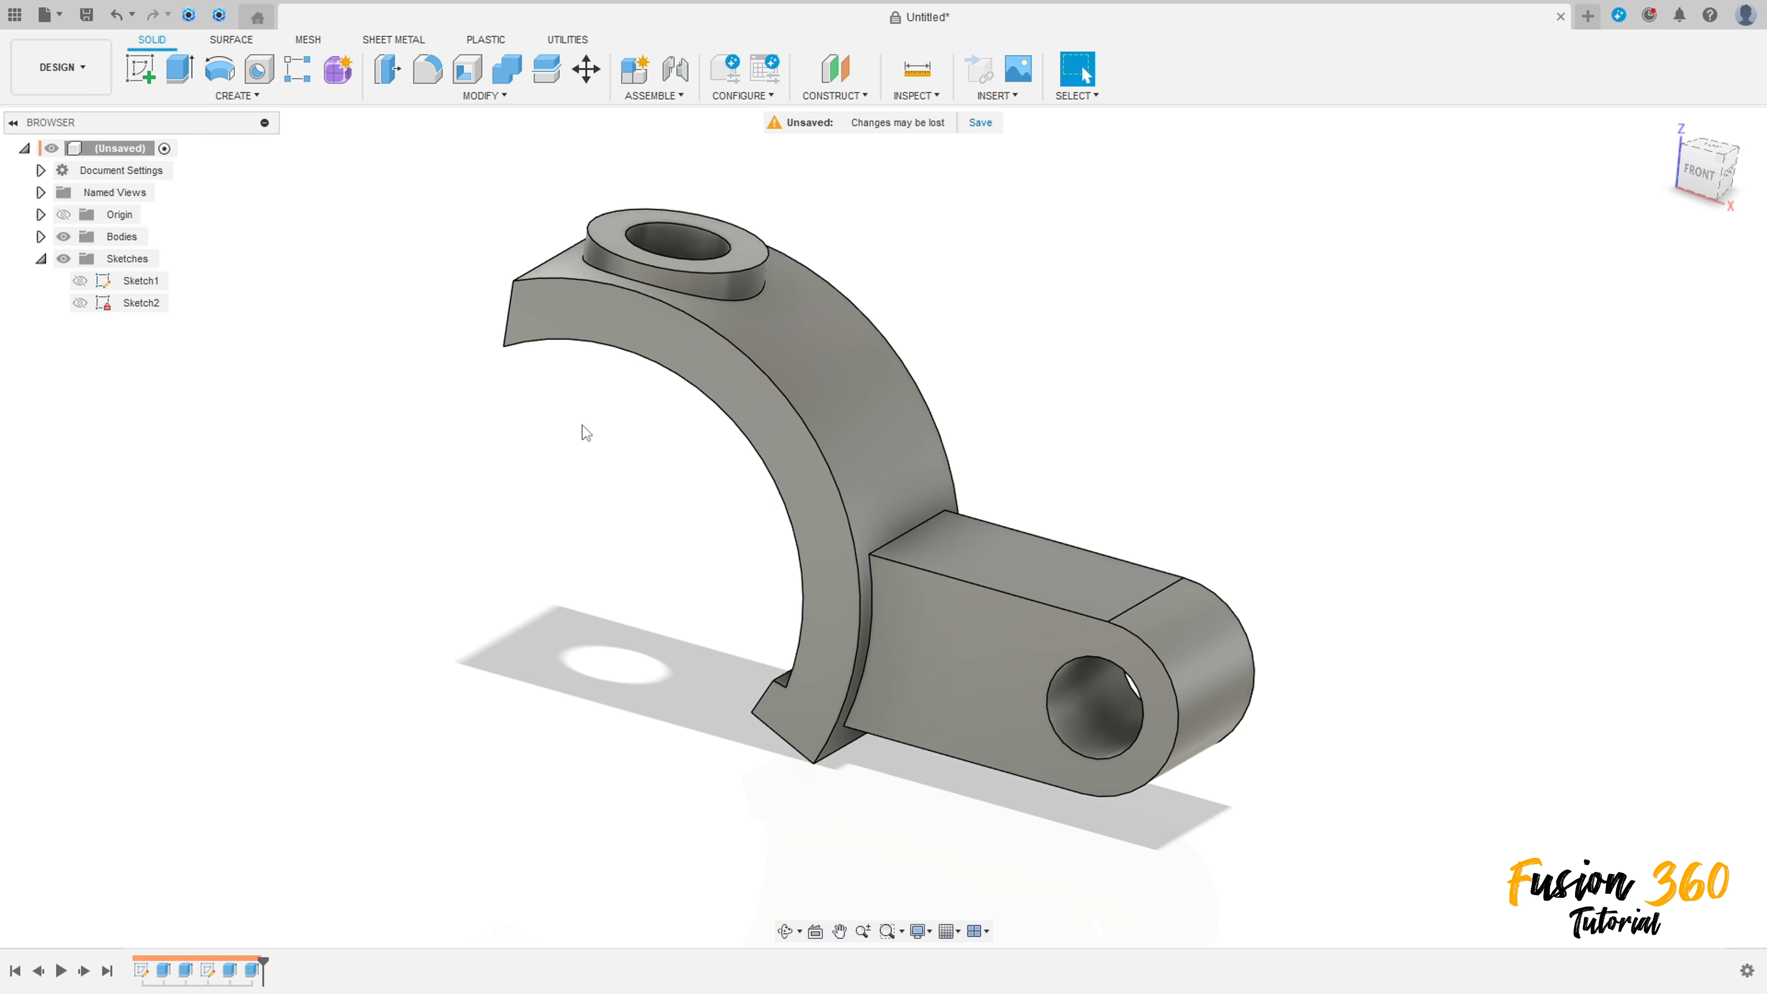
Start a sketch on the front origin plane and project the arc's outer curved face, the tab's rounded end face and its upper flat face.
{"action": "left_click", "coordinate": [138, 72]}
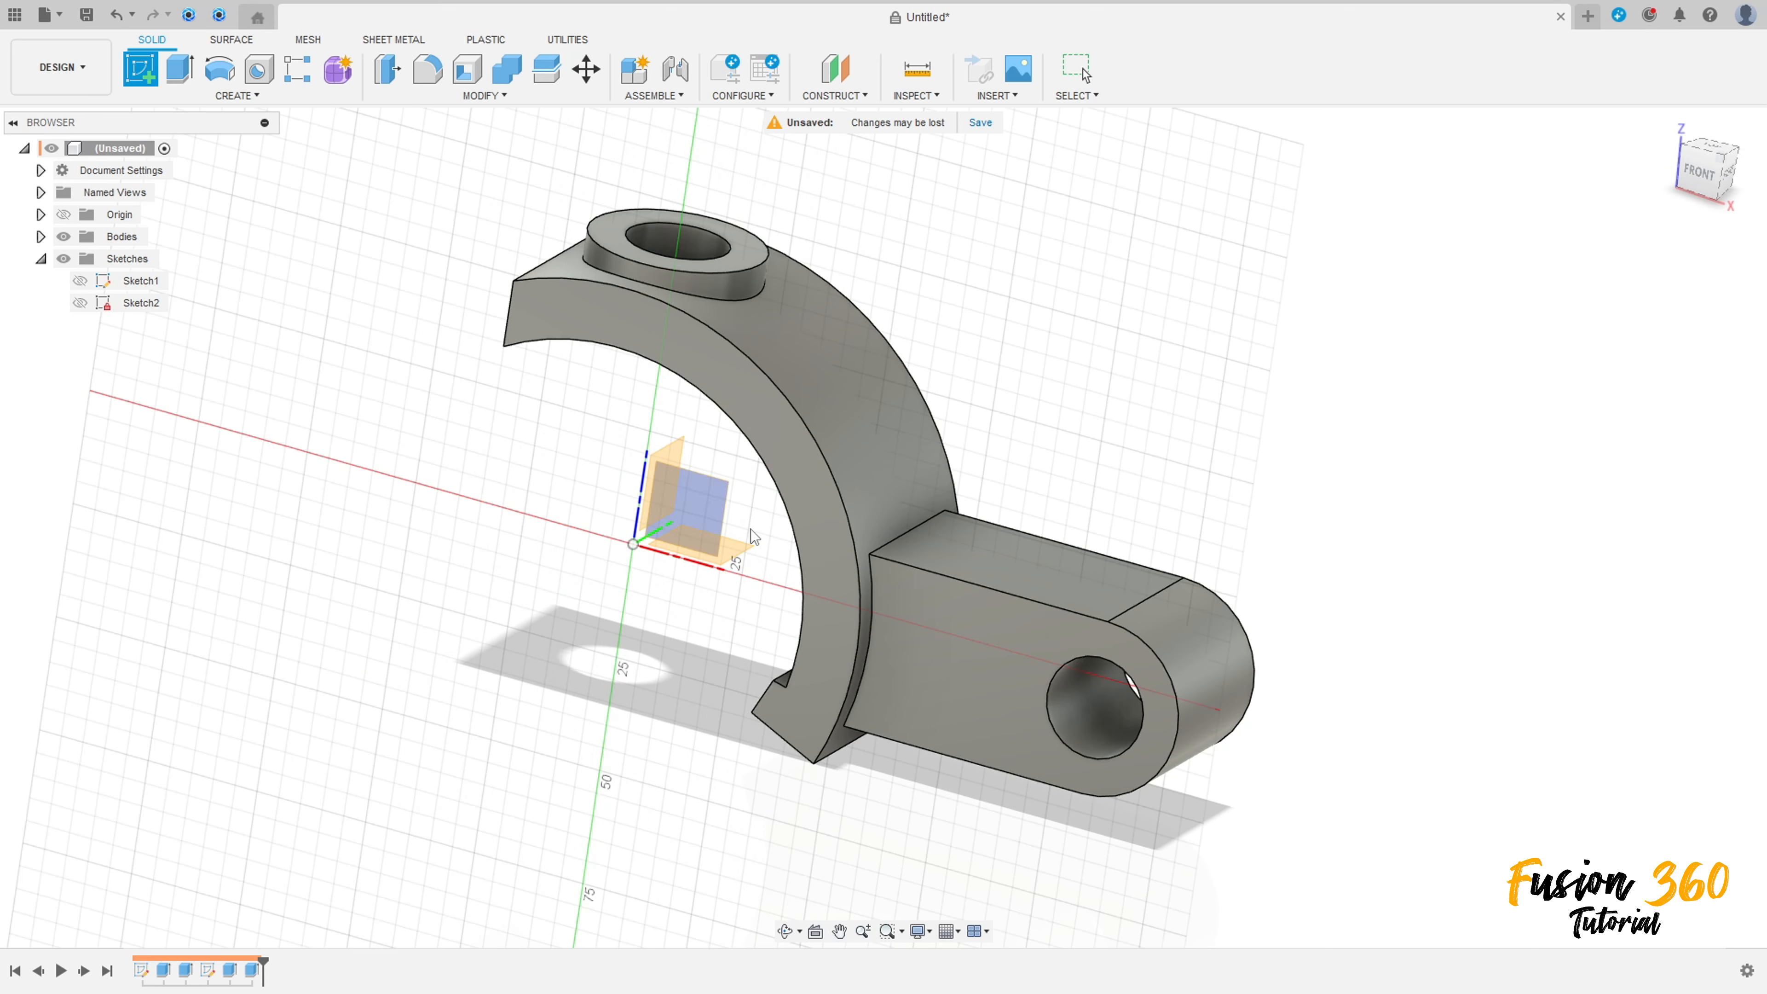
{"action": "left_click", "coordinate": [710, 511]}
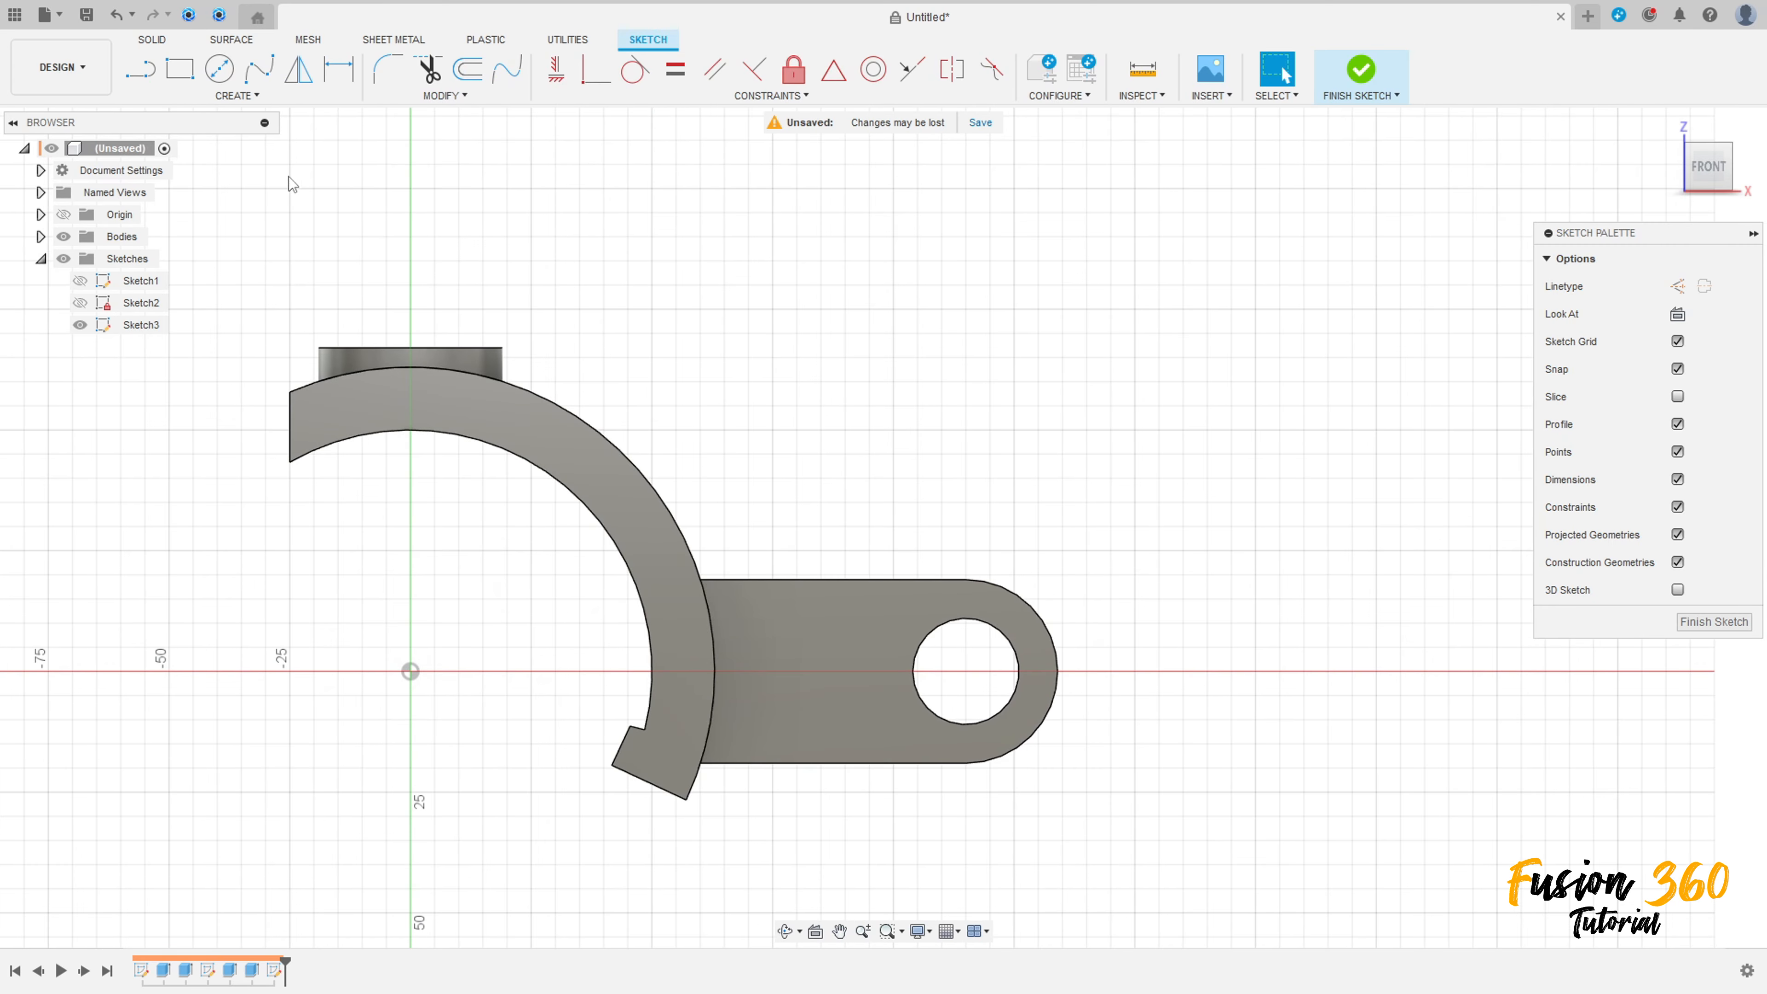
{"action": "left_click", "coordinate": [243, 97]}
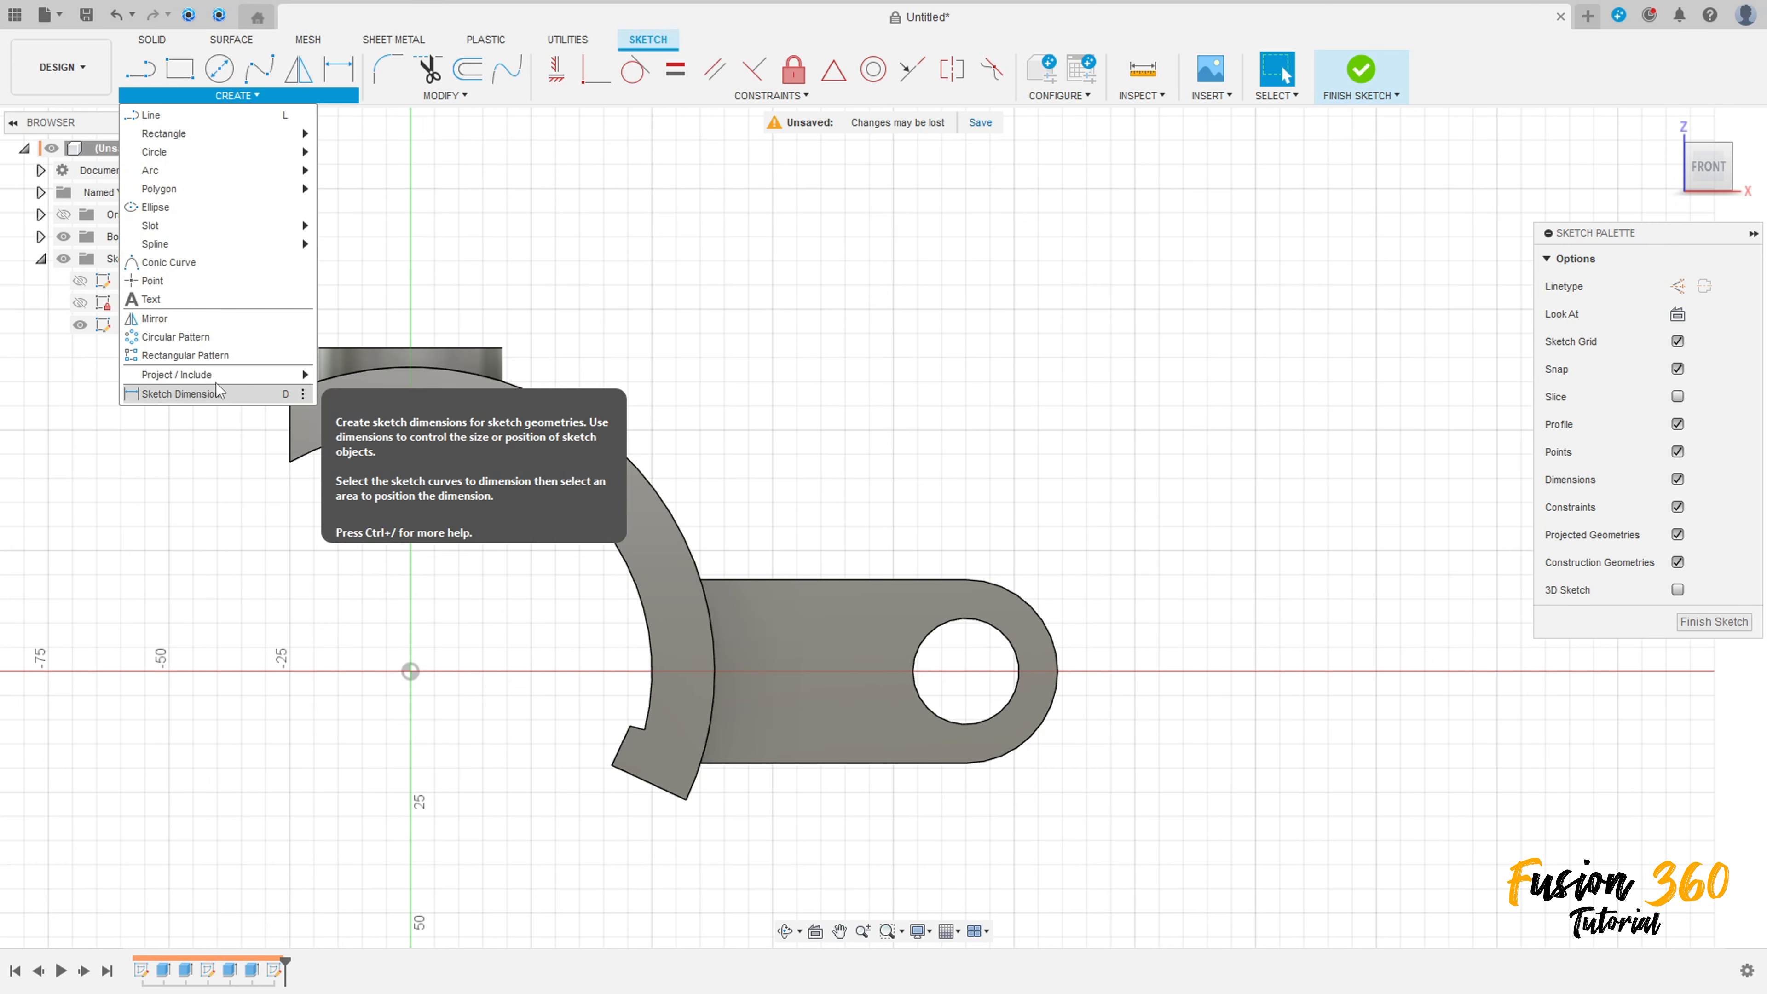
{"action": "mouse_move", "coordinate": [279, 375]}
{"action": "left_click", "coordinate": [345, 382]}
{"action": "middle_click_drag", "start_coordinate": [979, 402], "coordinate": [925, 430], "text": "shift"}
{"action": "left_click", "coordinate": [567, 399]}
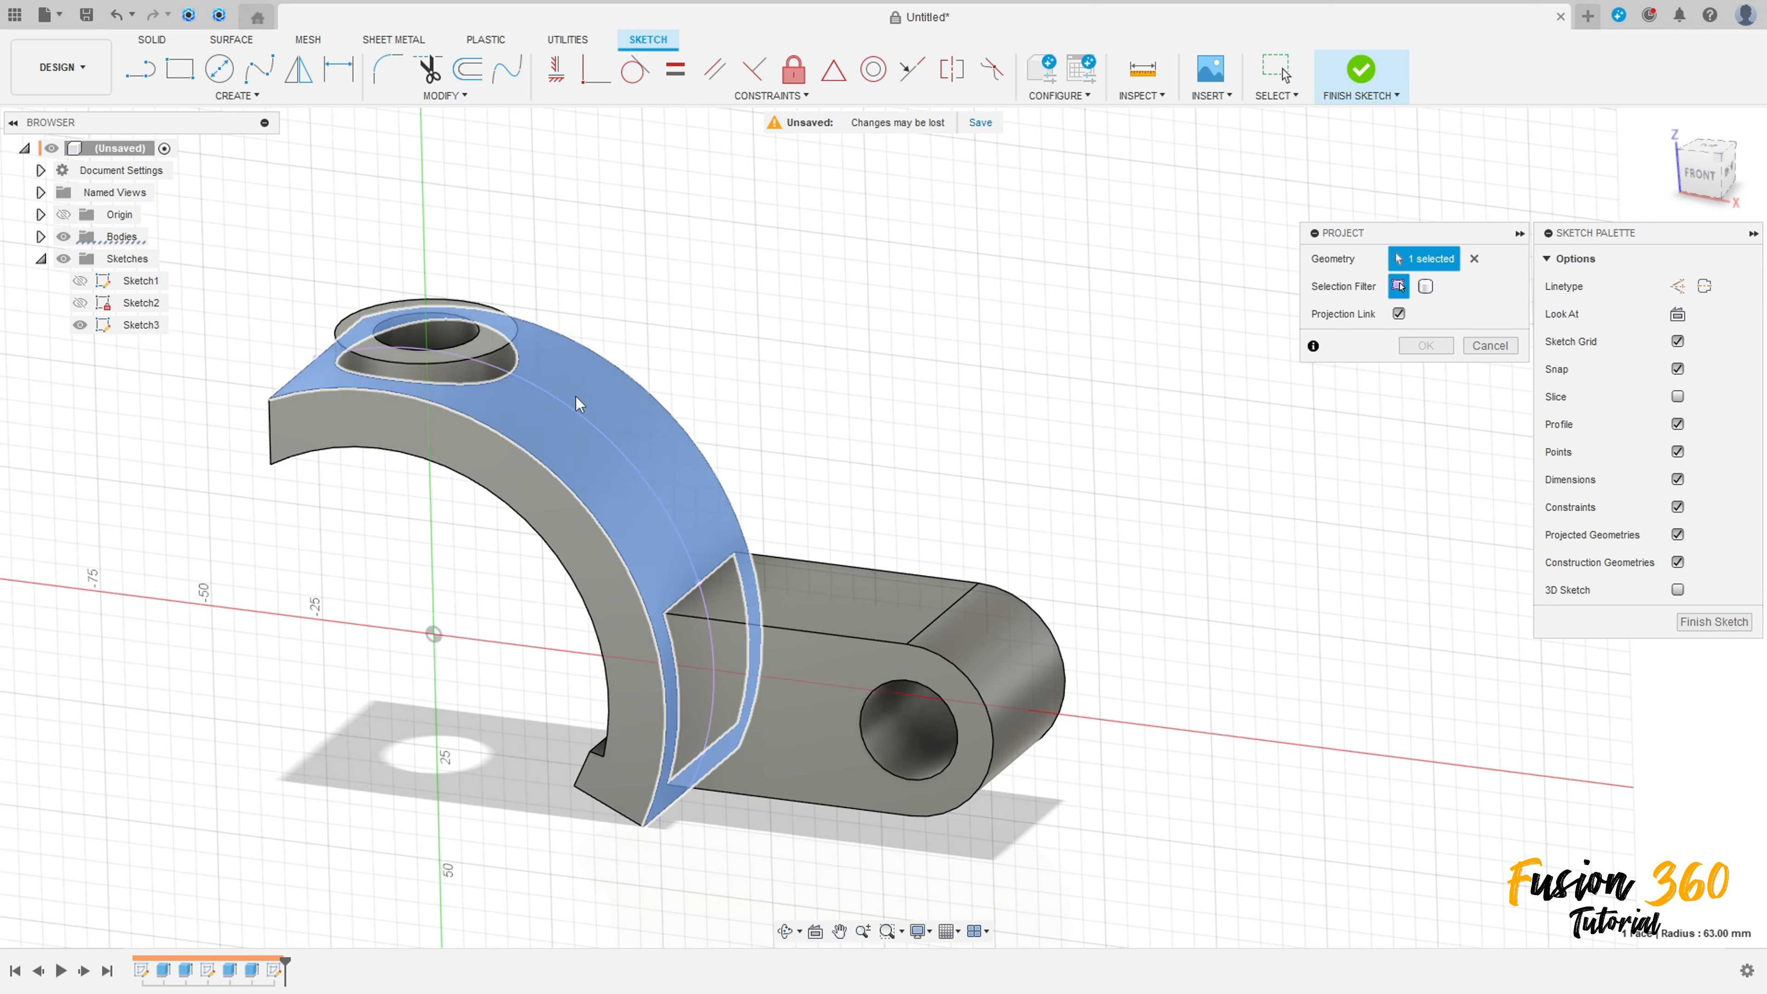
{"action": "left_click", "coordinate": [1007, 649]}
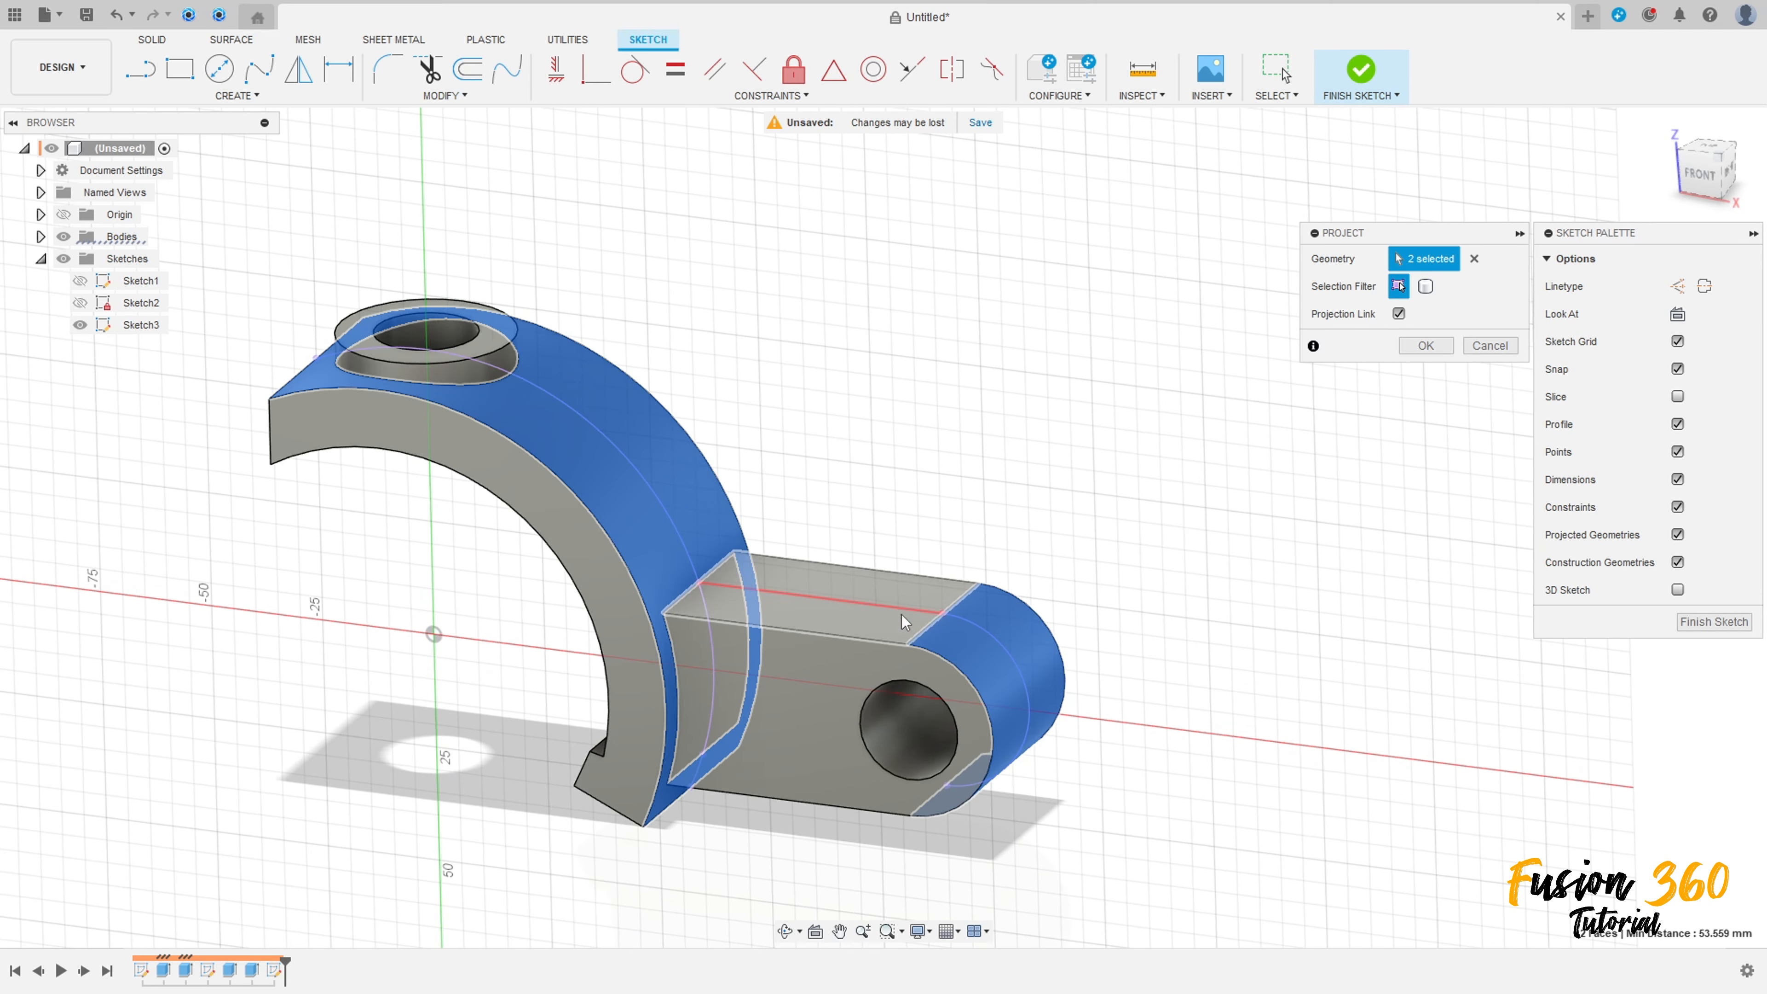
{"action": "left_click", "coordinate": [837, 612]}
{"action": "left_click", "coordinate": [1402, 351]}
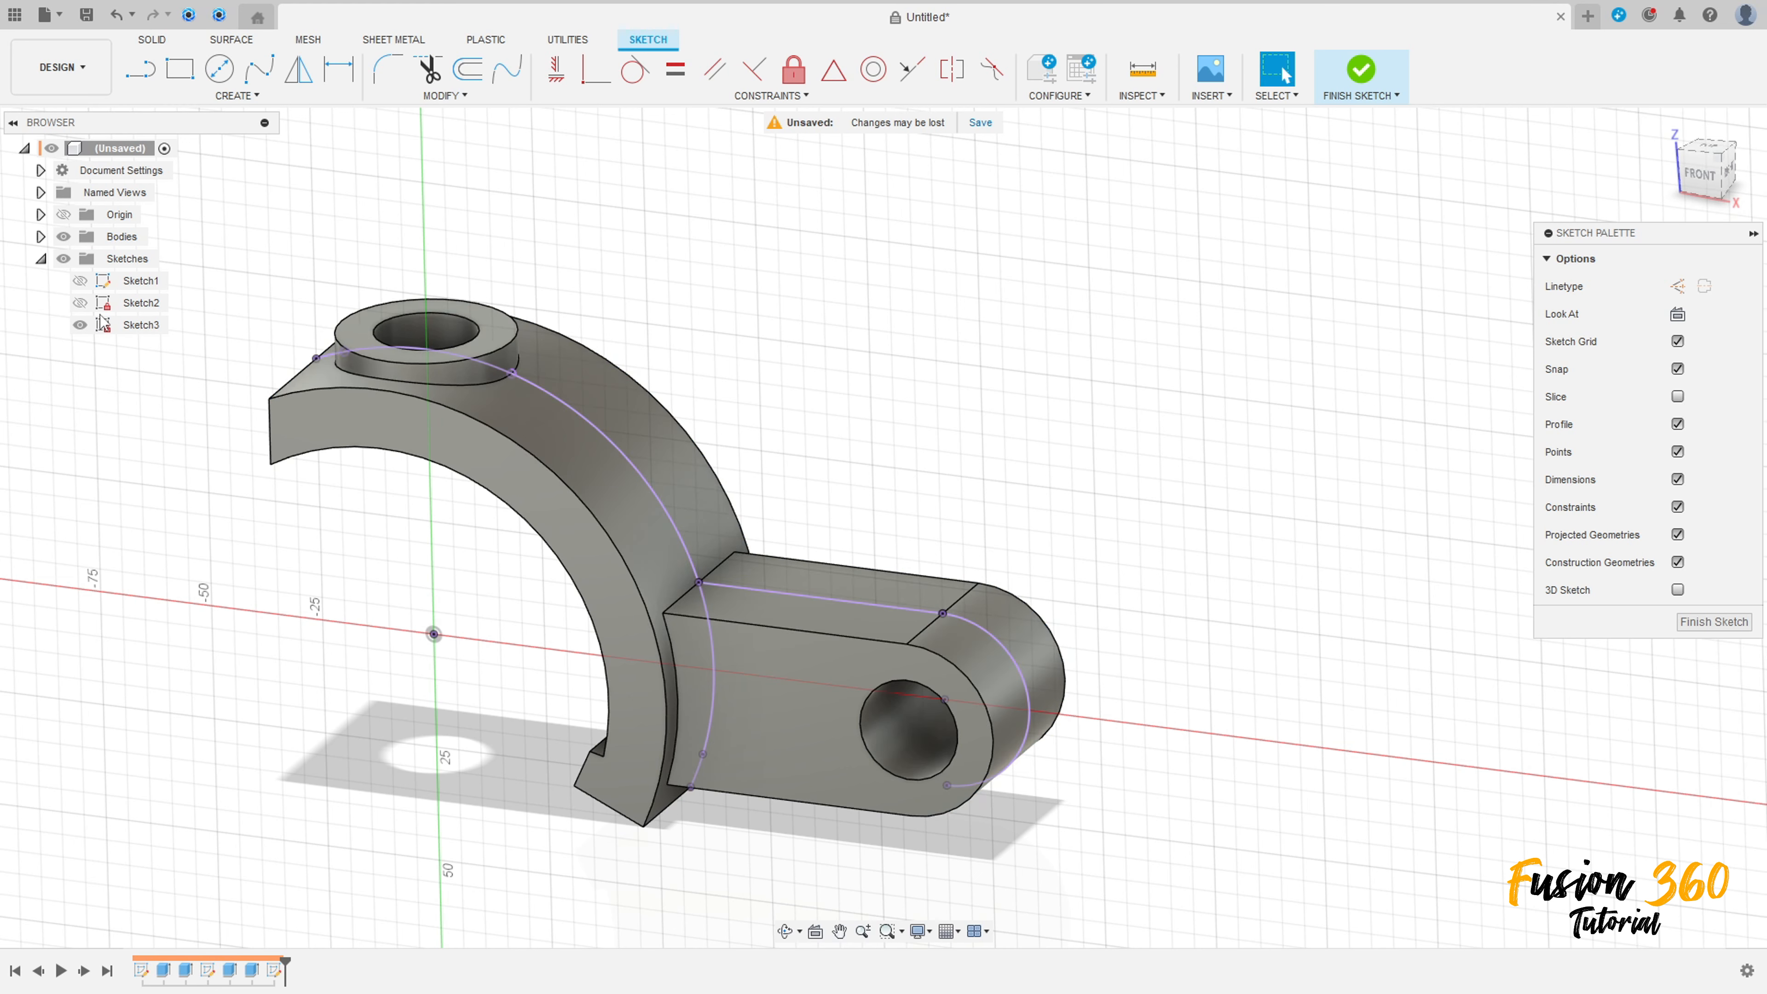
Hide the bodies and sketch a sloping line about 105 mm long from the projected outer arc to the tab's rounded end.
{"action": "left_click", "coordinate": [63, 236]}
{"action": "left_click", "coordinate": [1693, 187]}
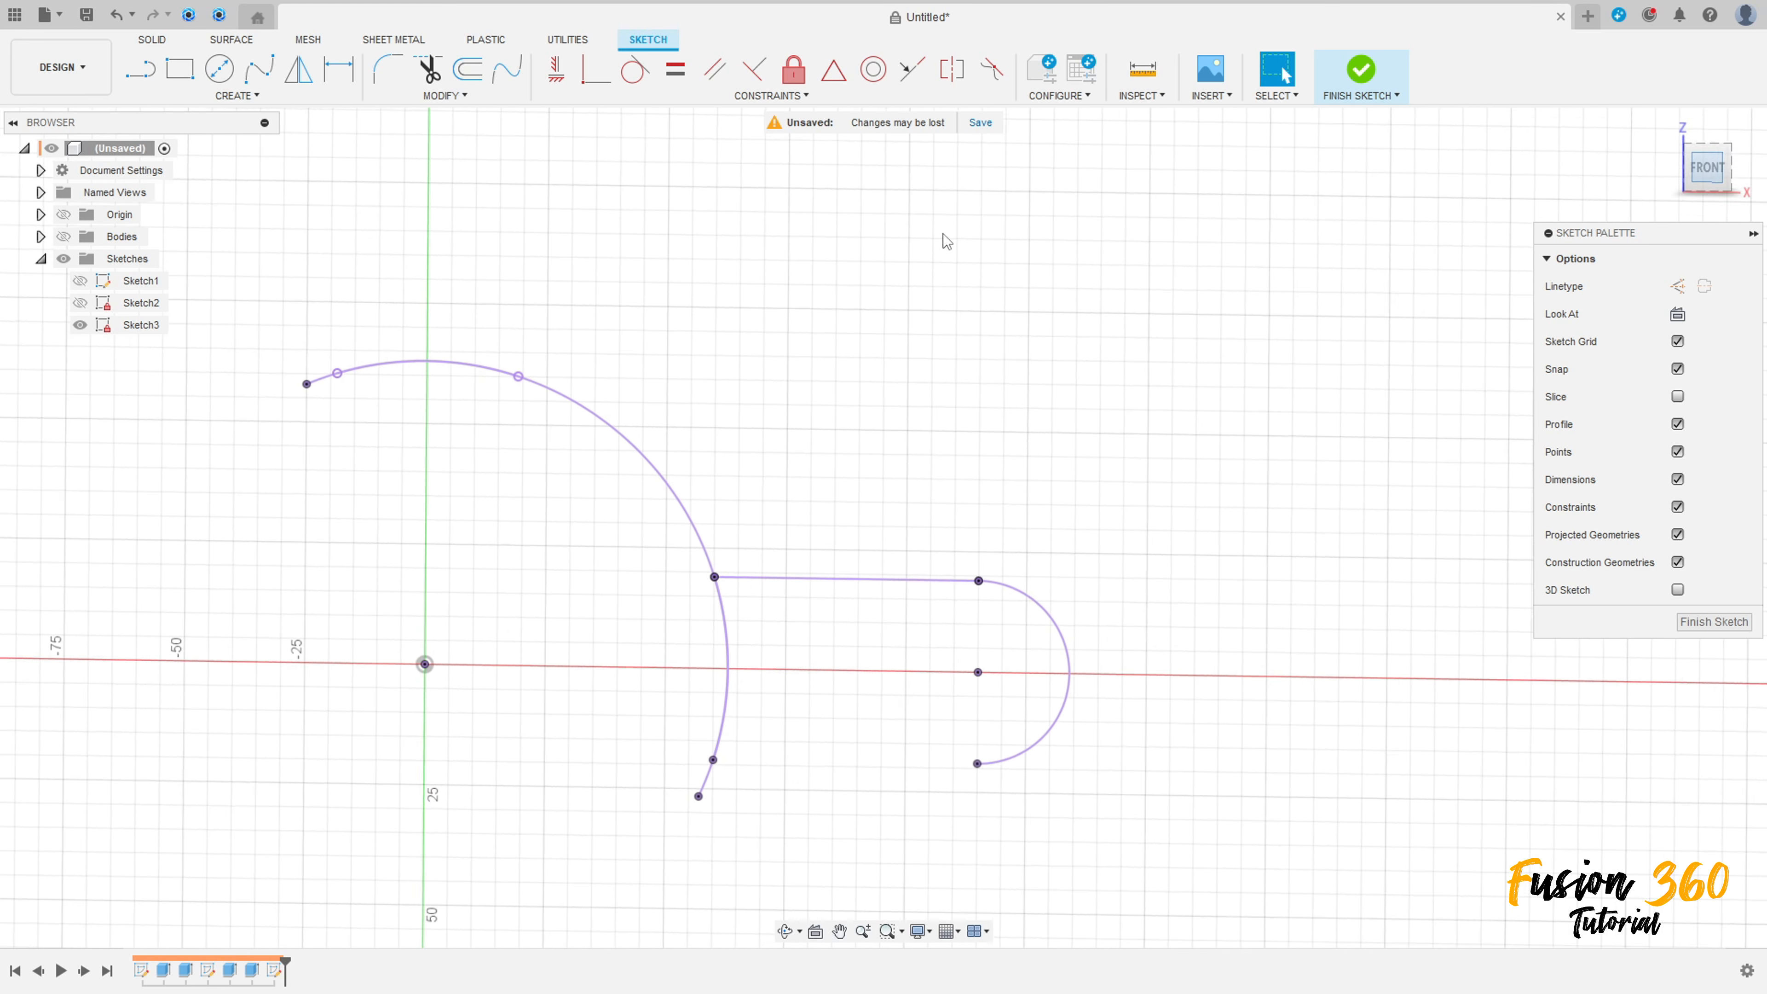
{"action": "left_click", "coordinate": [140, 69]}
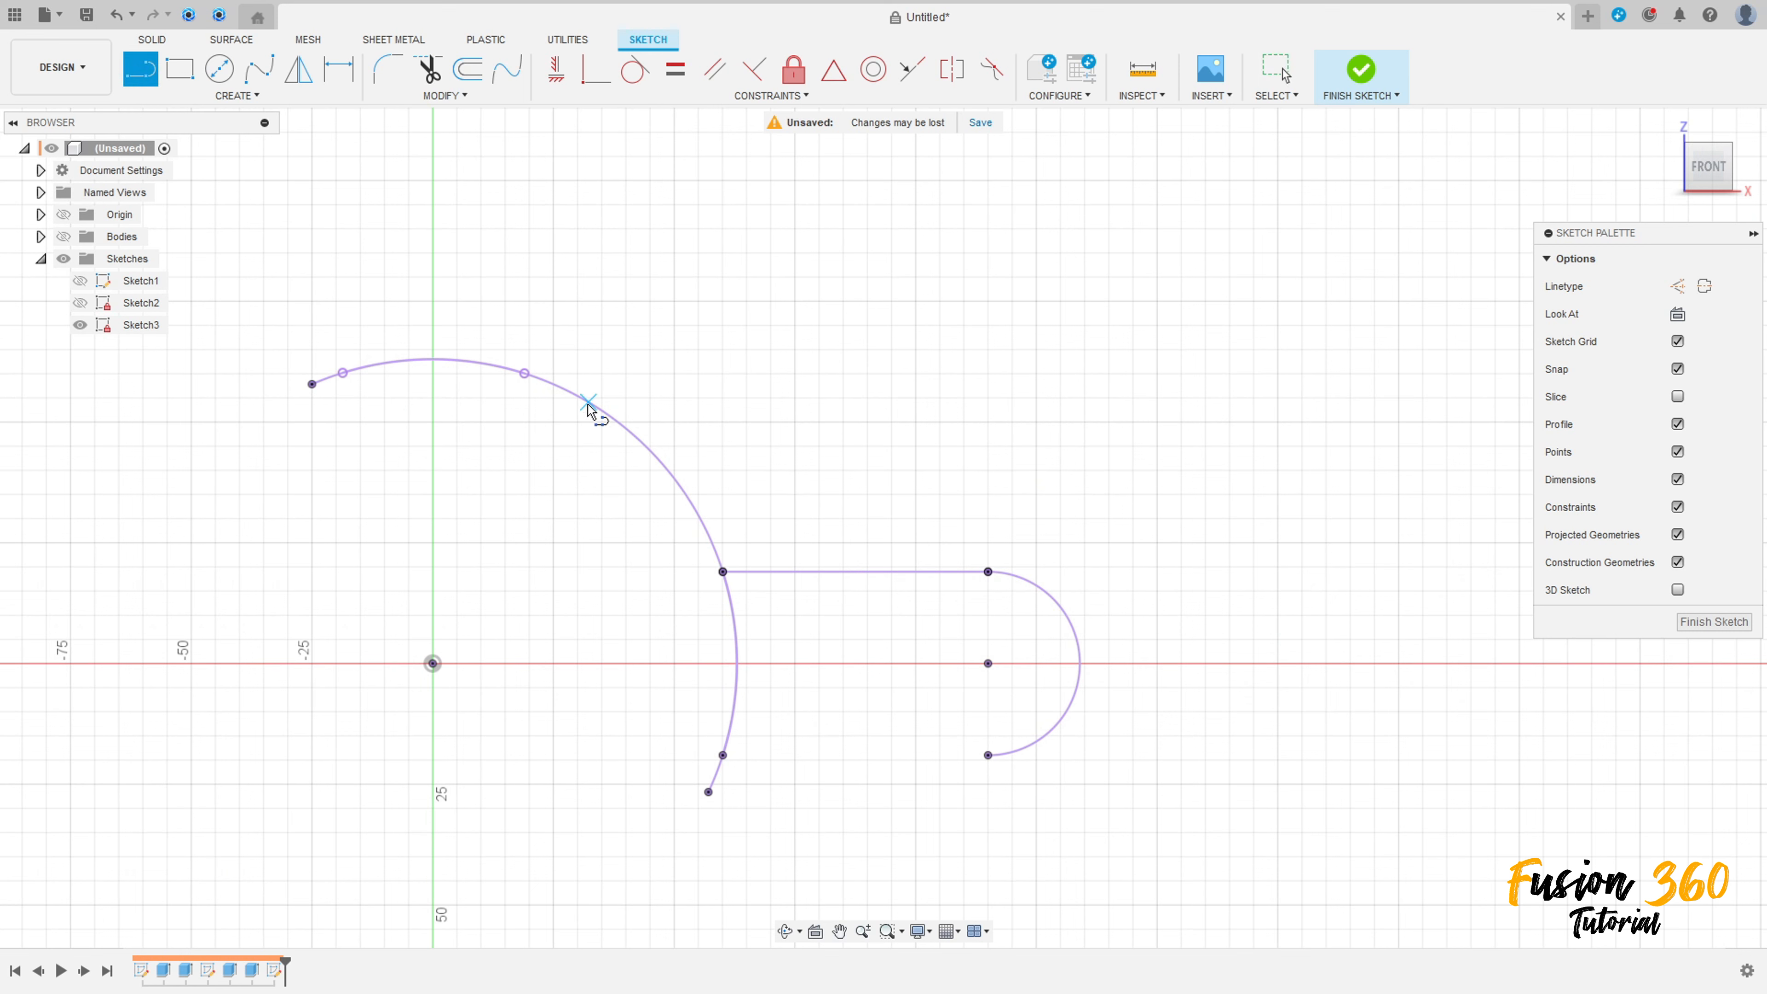
{"action": "left_click", "coordinate": [574, 395]}
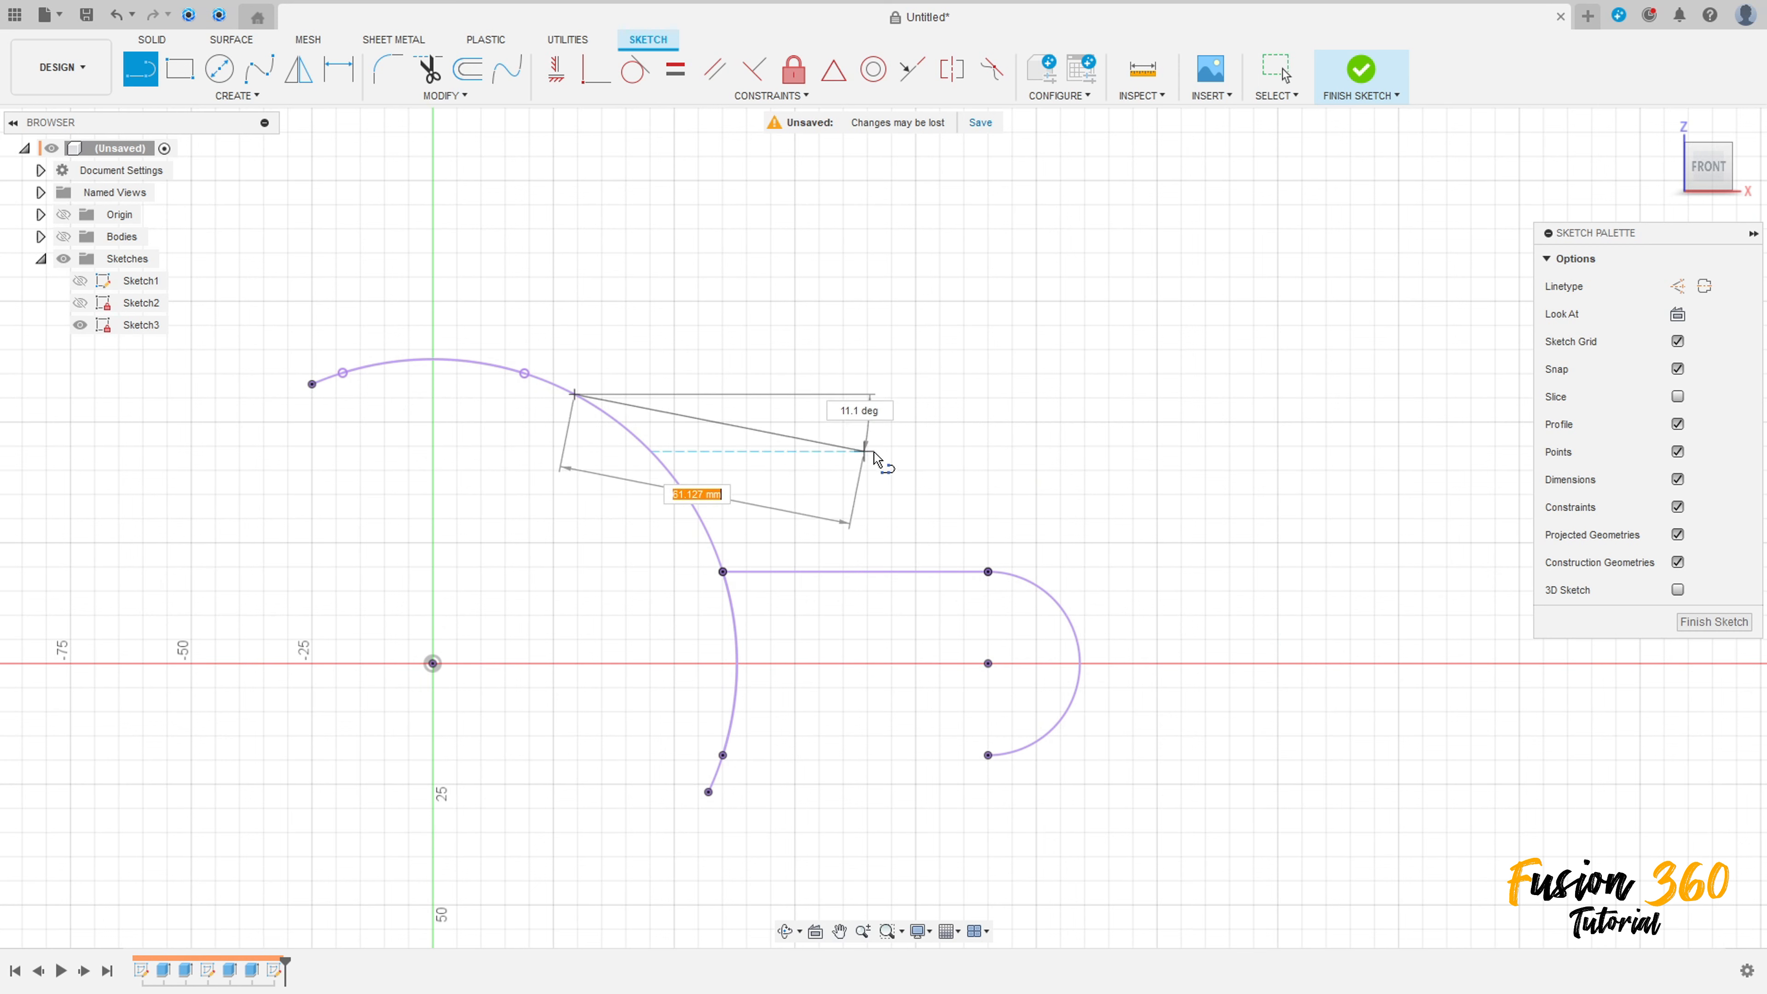
{"action": "left_click", "coordinate": [1042, 588]}
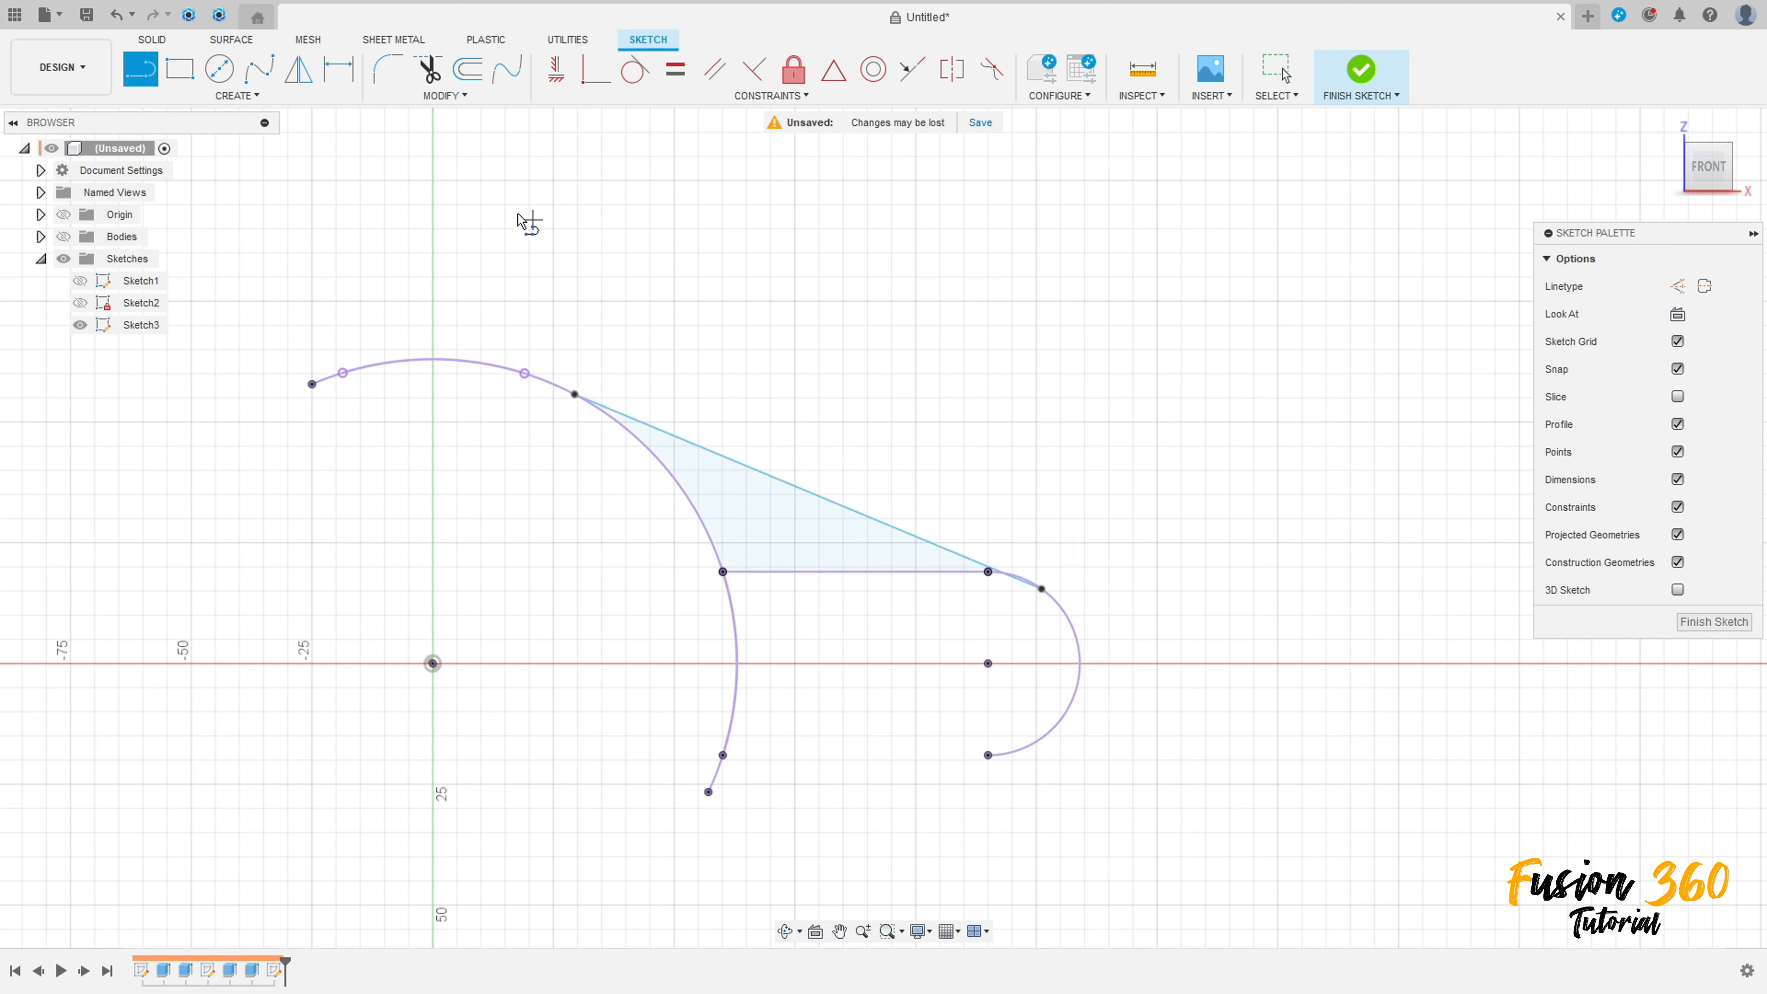
{"action": "key", "text": "Escape"}
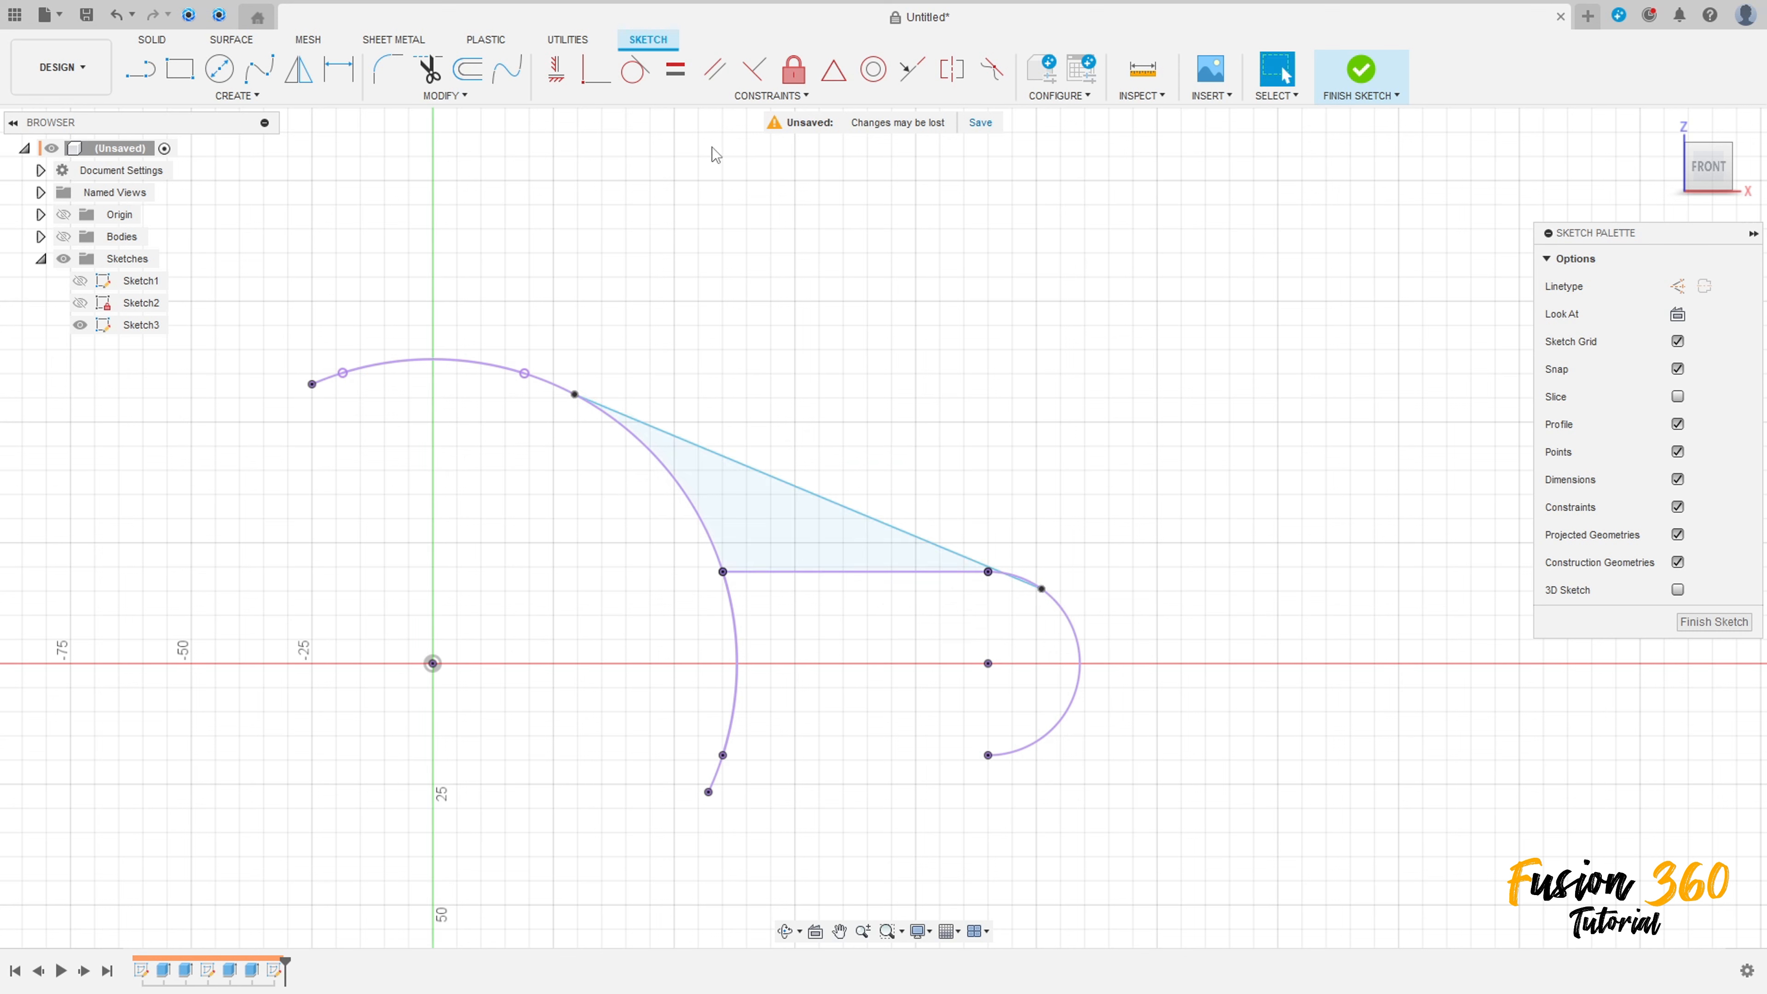
Make the sloping line tangent to both the outer arc and the tab's end arc, finish the sketch and show the bodies again.
{"action": "left_click", "coordinate": [634, 70]}
{"action": "left_click", "coordinate": [631, 418]}
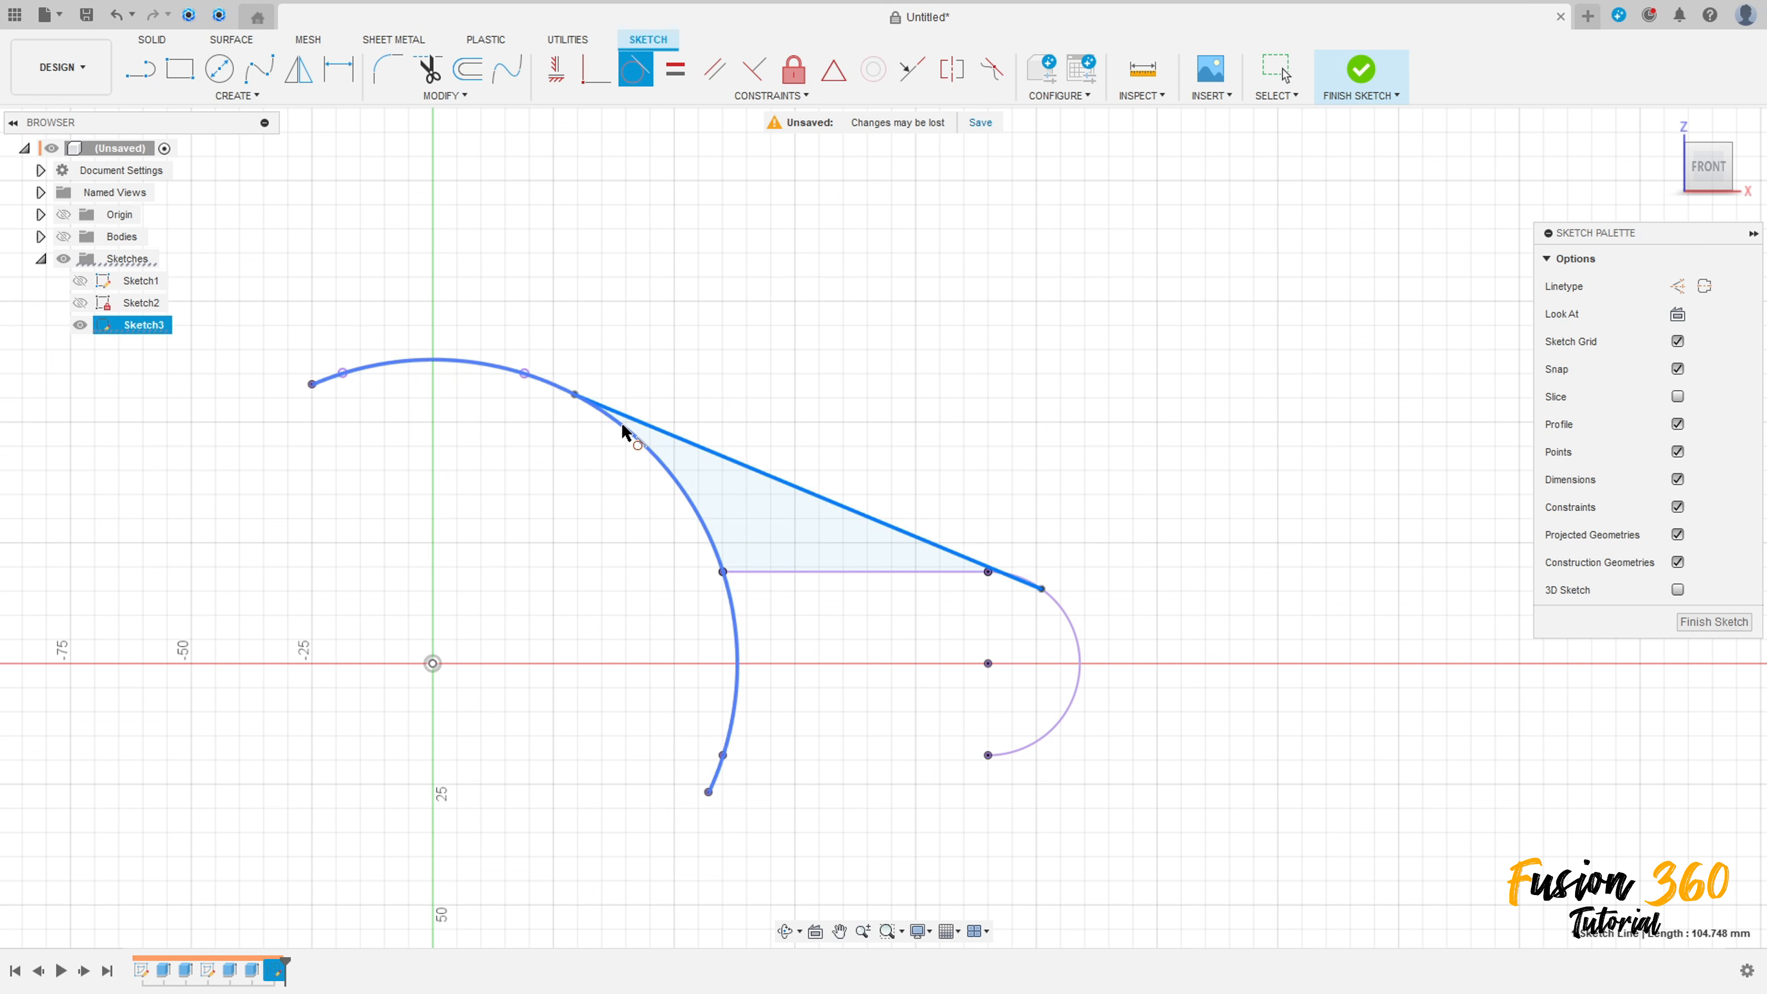
{"action": "left_click", "coordinate": [623, 425]}
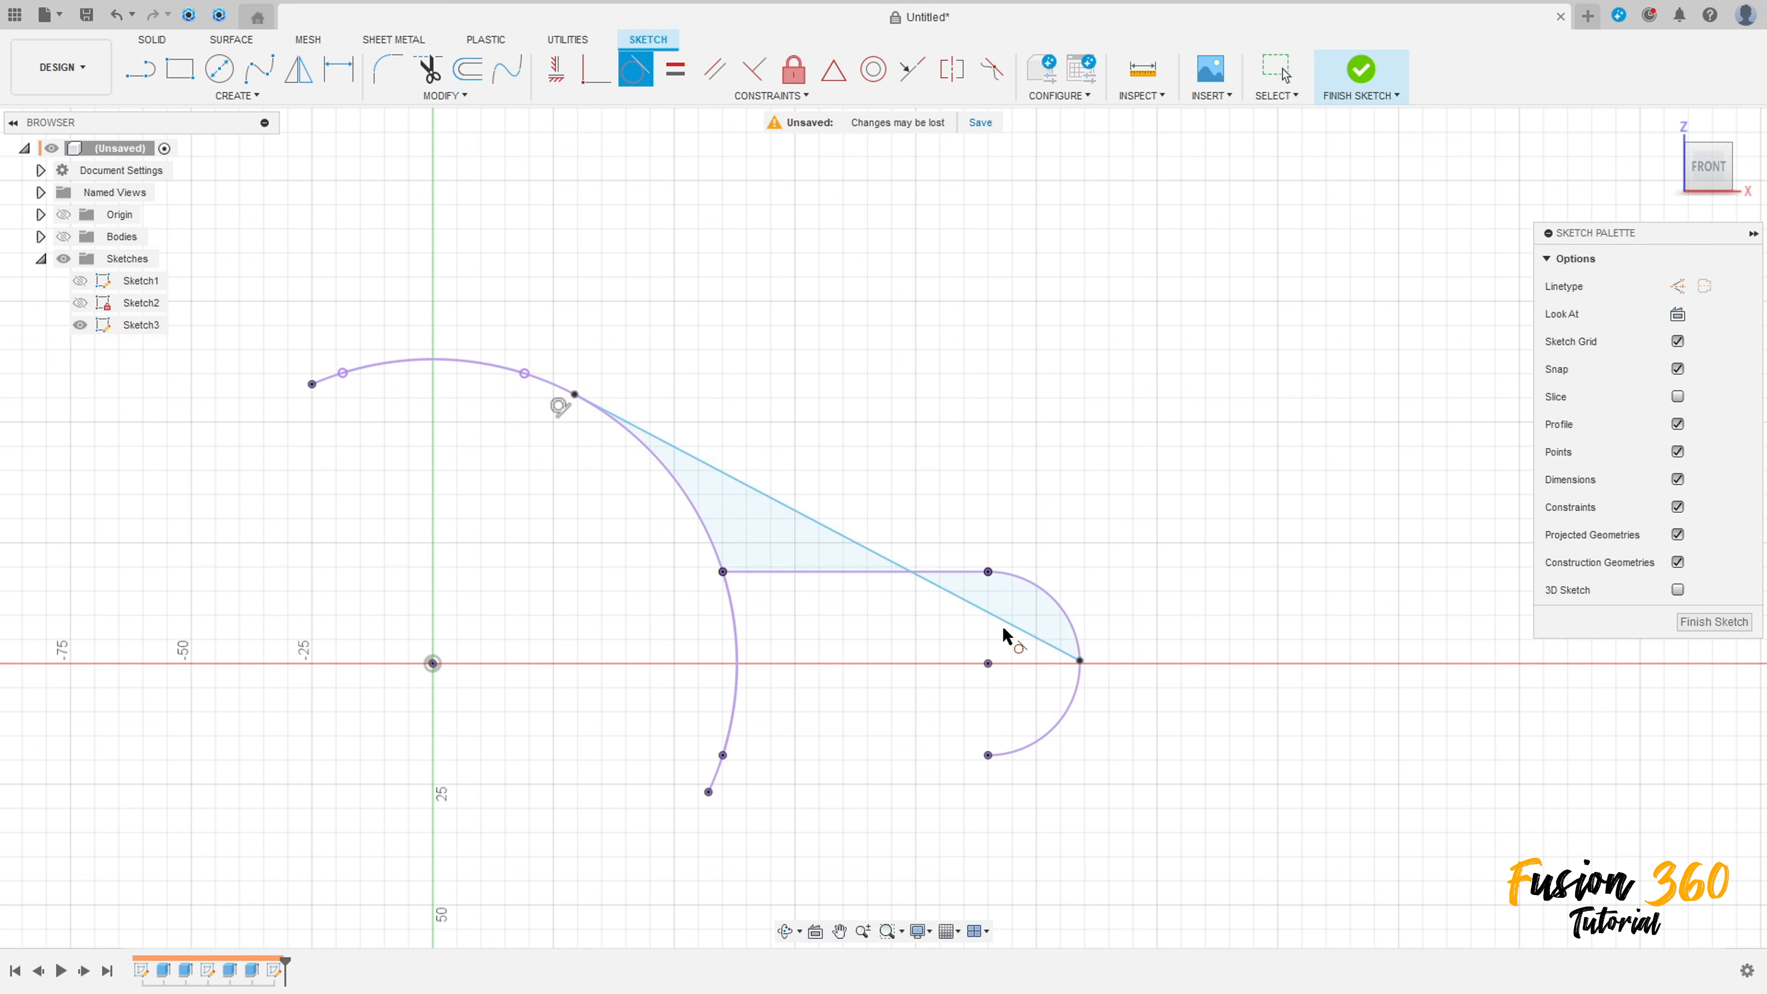
{"action": "left_click", "coordinate": [1018, 629]}
{"action": "left_click", "coordinate": [1038, 590]}
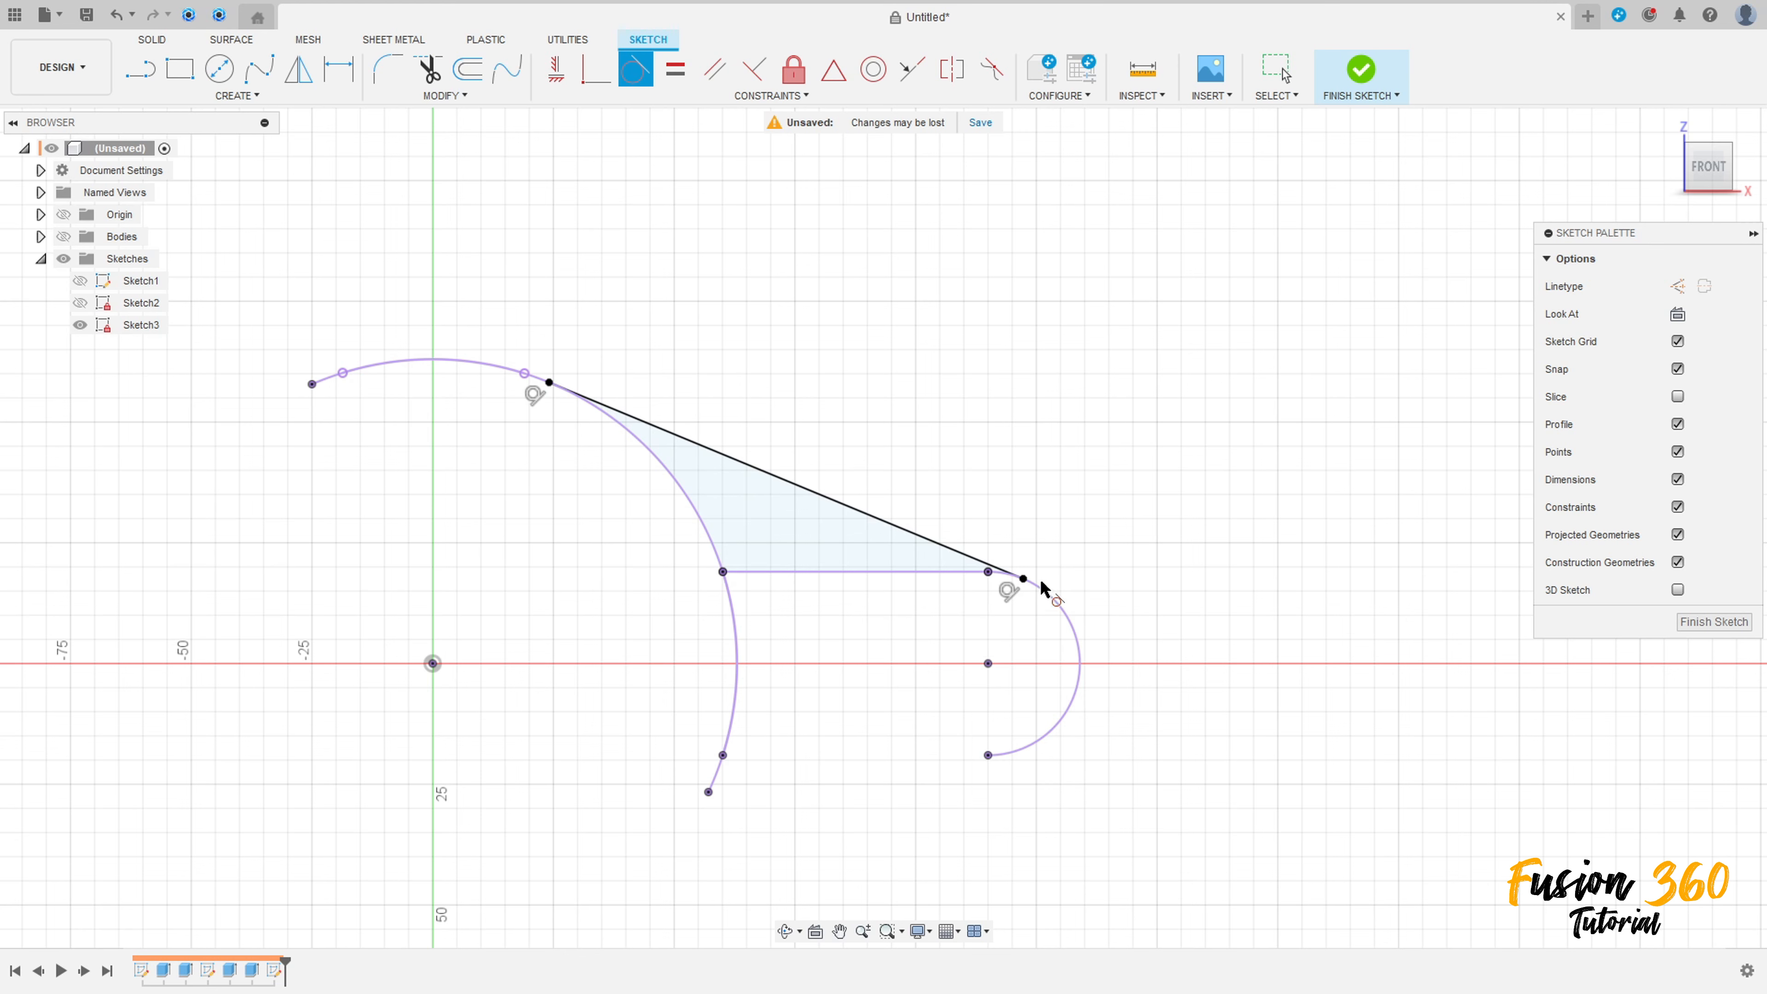
{"action": "left_click", "coordinate": [1360, 73]}
{"action": "left_click", "coordinate": [64, 237]}
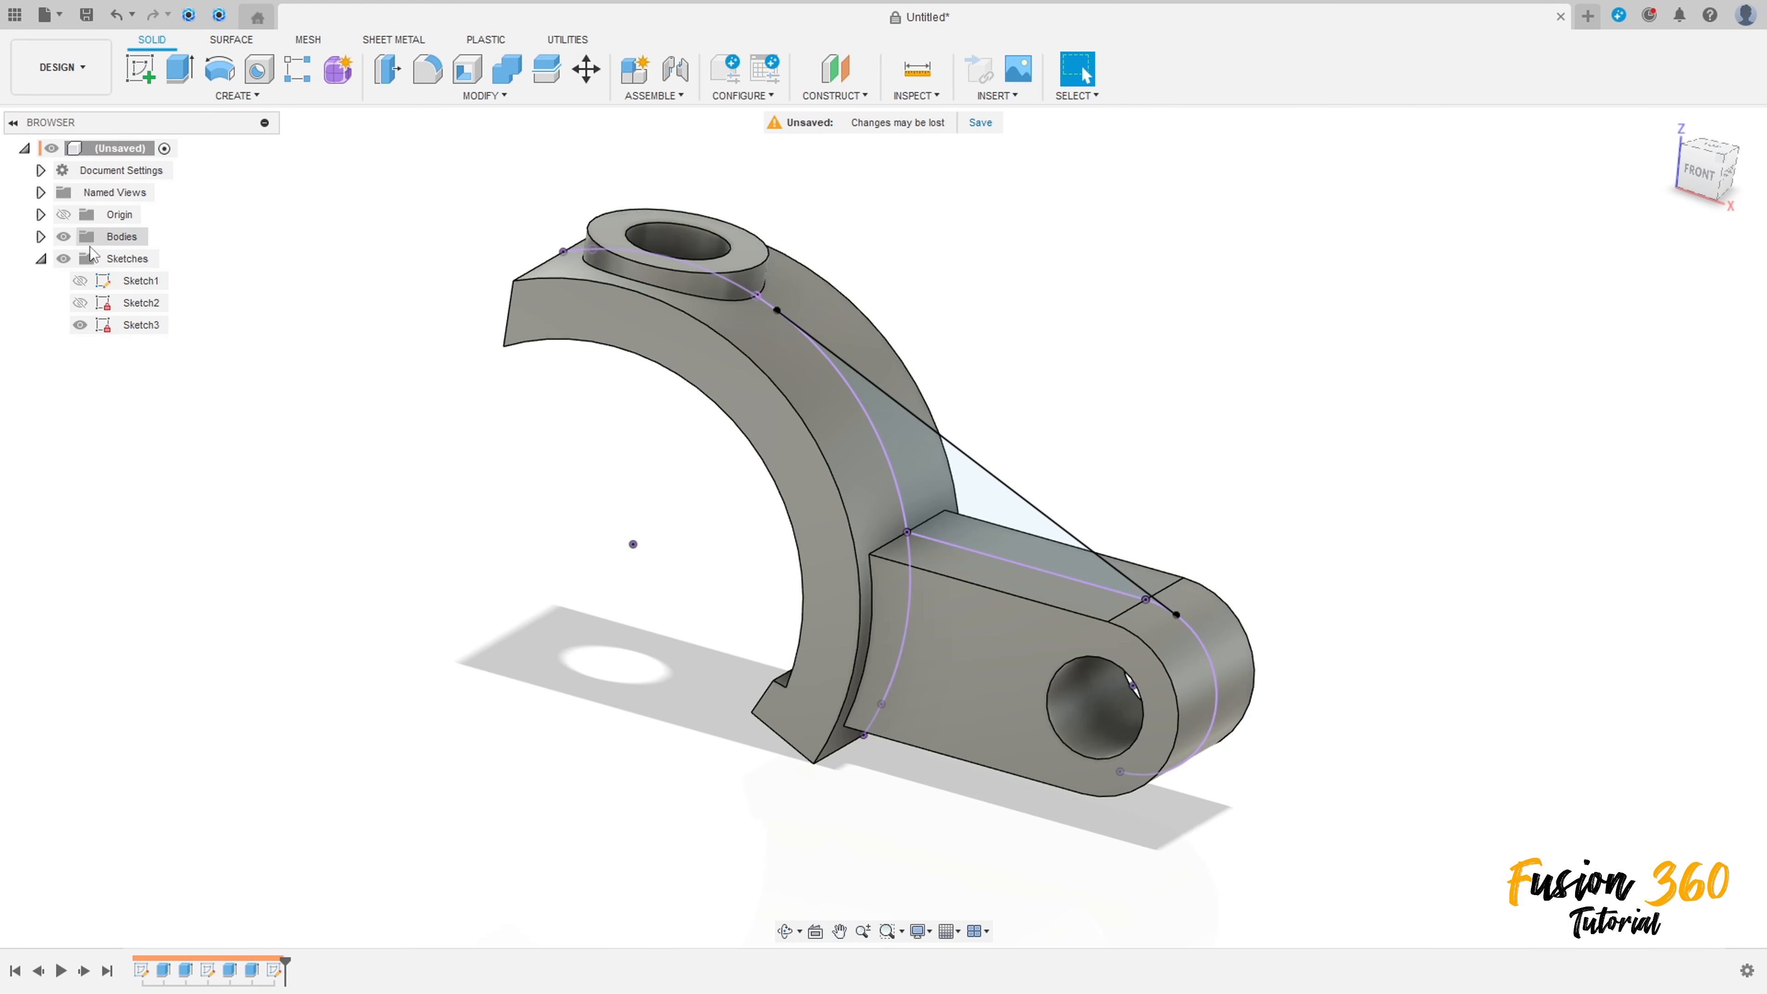
Create a 13 mm thick Rib from the sloping tangent line, with extent To Next and directed toward the arc and tab.
{"action": "left_click", "coordinate": [237, 97]}
{"action": "left_click", "coordinate": [182, 266]}
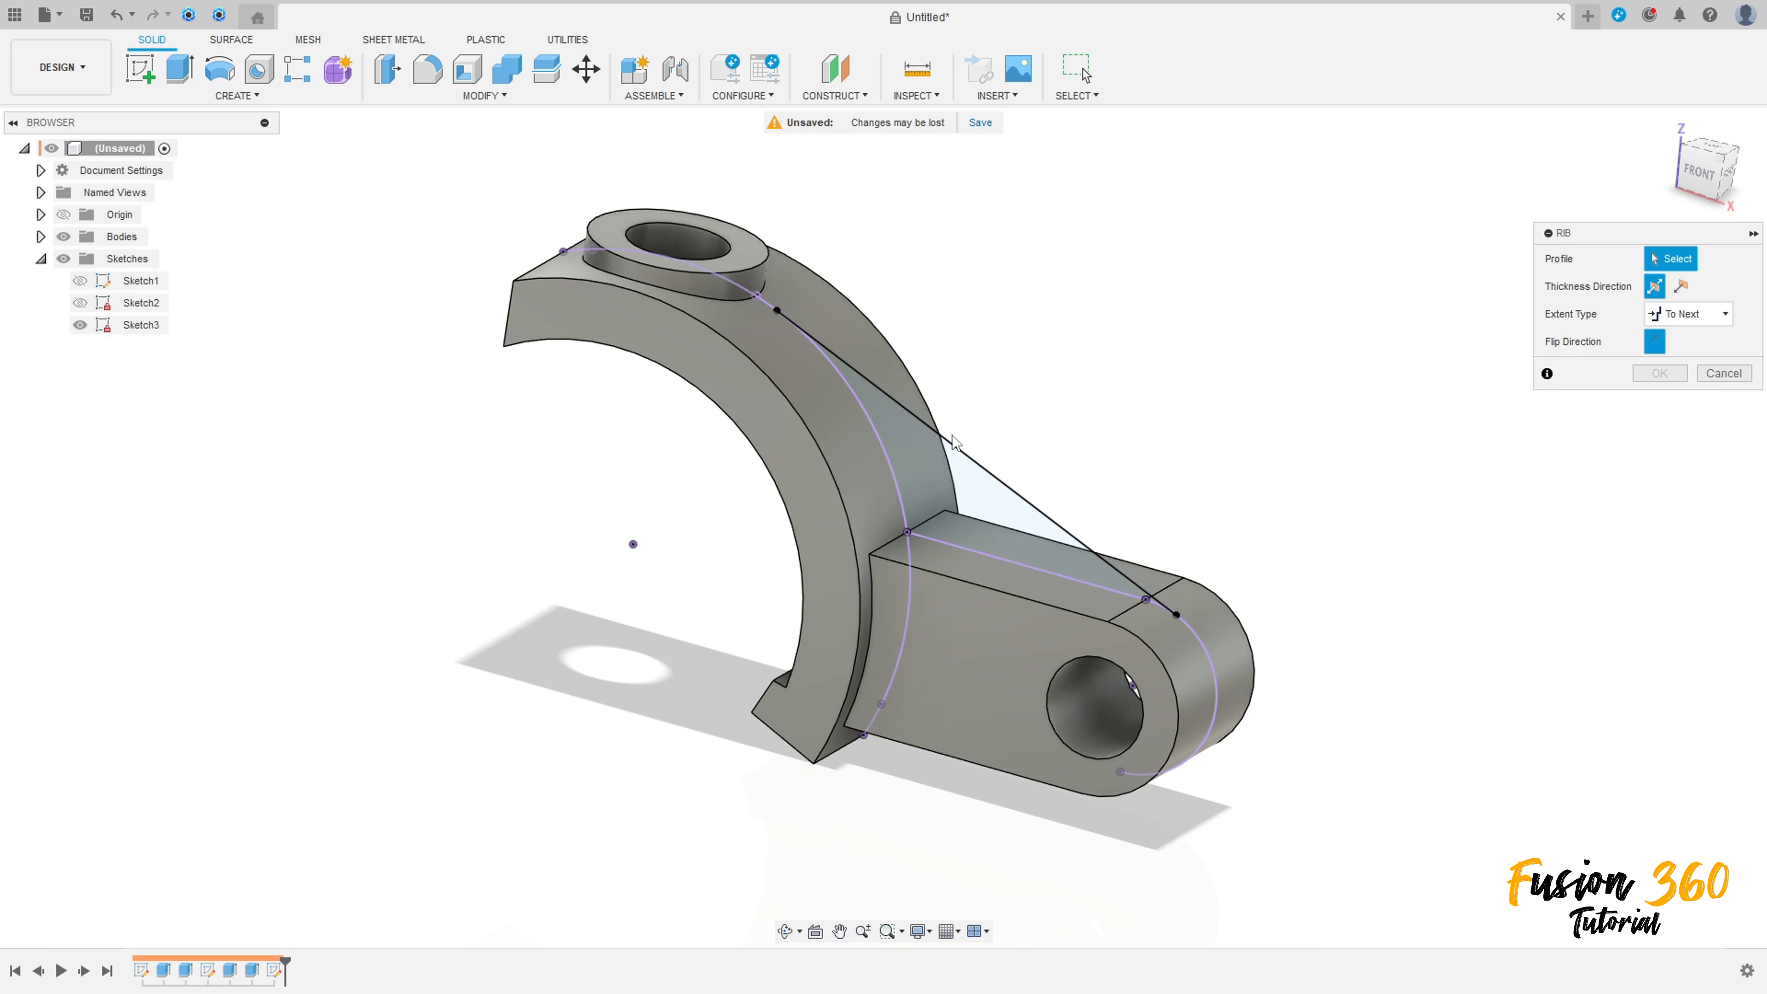
{"action": "left_click", "coordinate": [961, 451]}
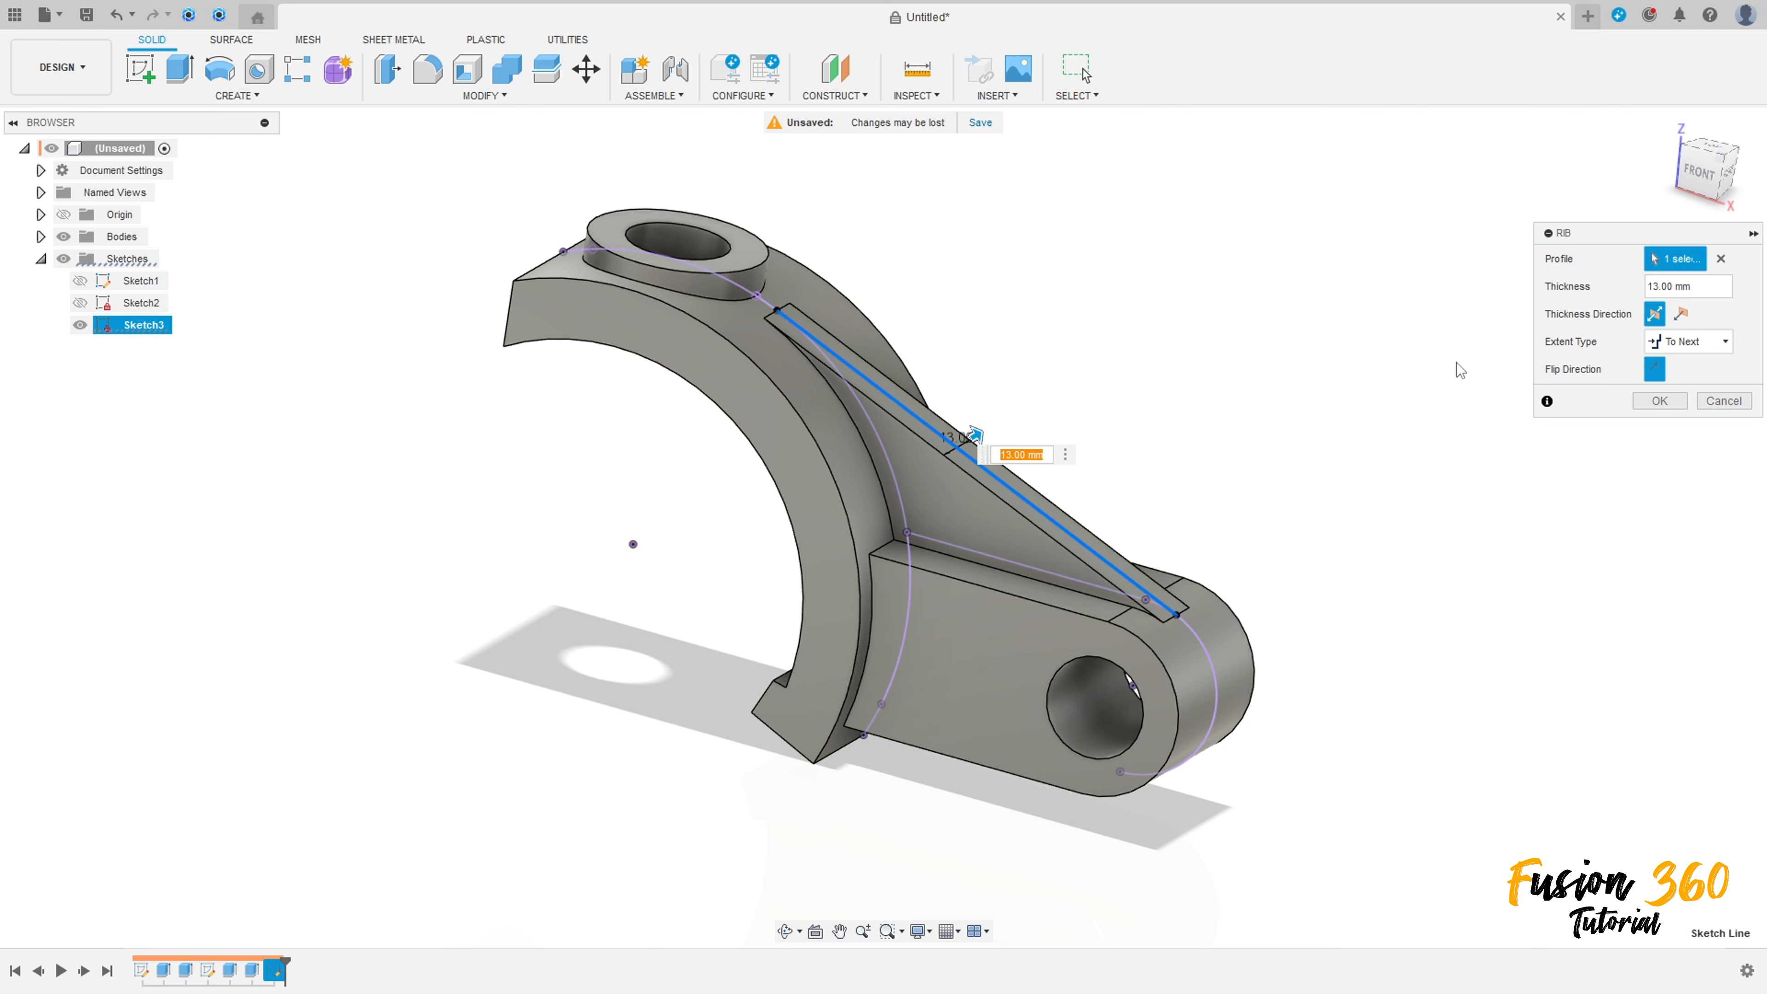
{"action": "left_click", "coordinate": [1647, 292]}
{"action": "left_click", "coordinate": [1655, 369]}
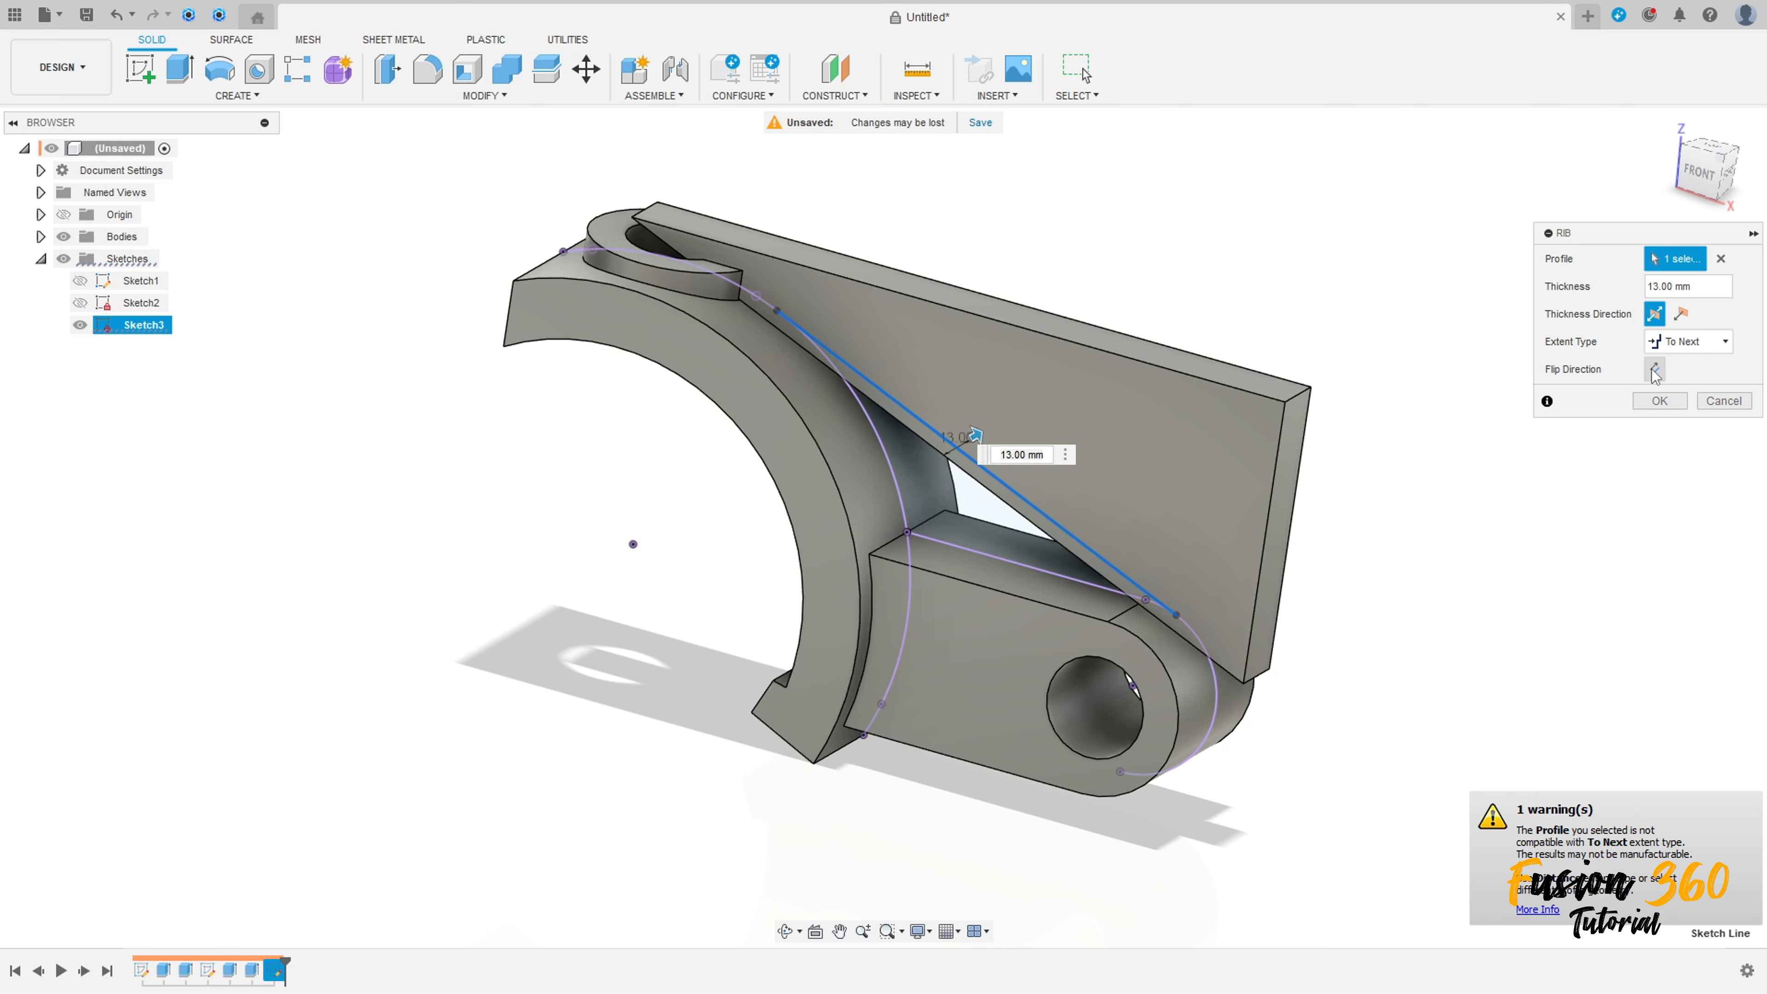
{"action": "left_click", "coordinate": [1655, 370]}
{"action": "left_click", "coordinate": [1655, 369]}
{"action": "left_click", "coordinate": [1655, 370]}
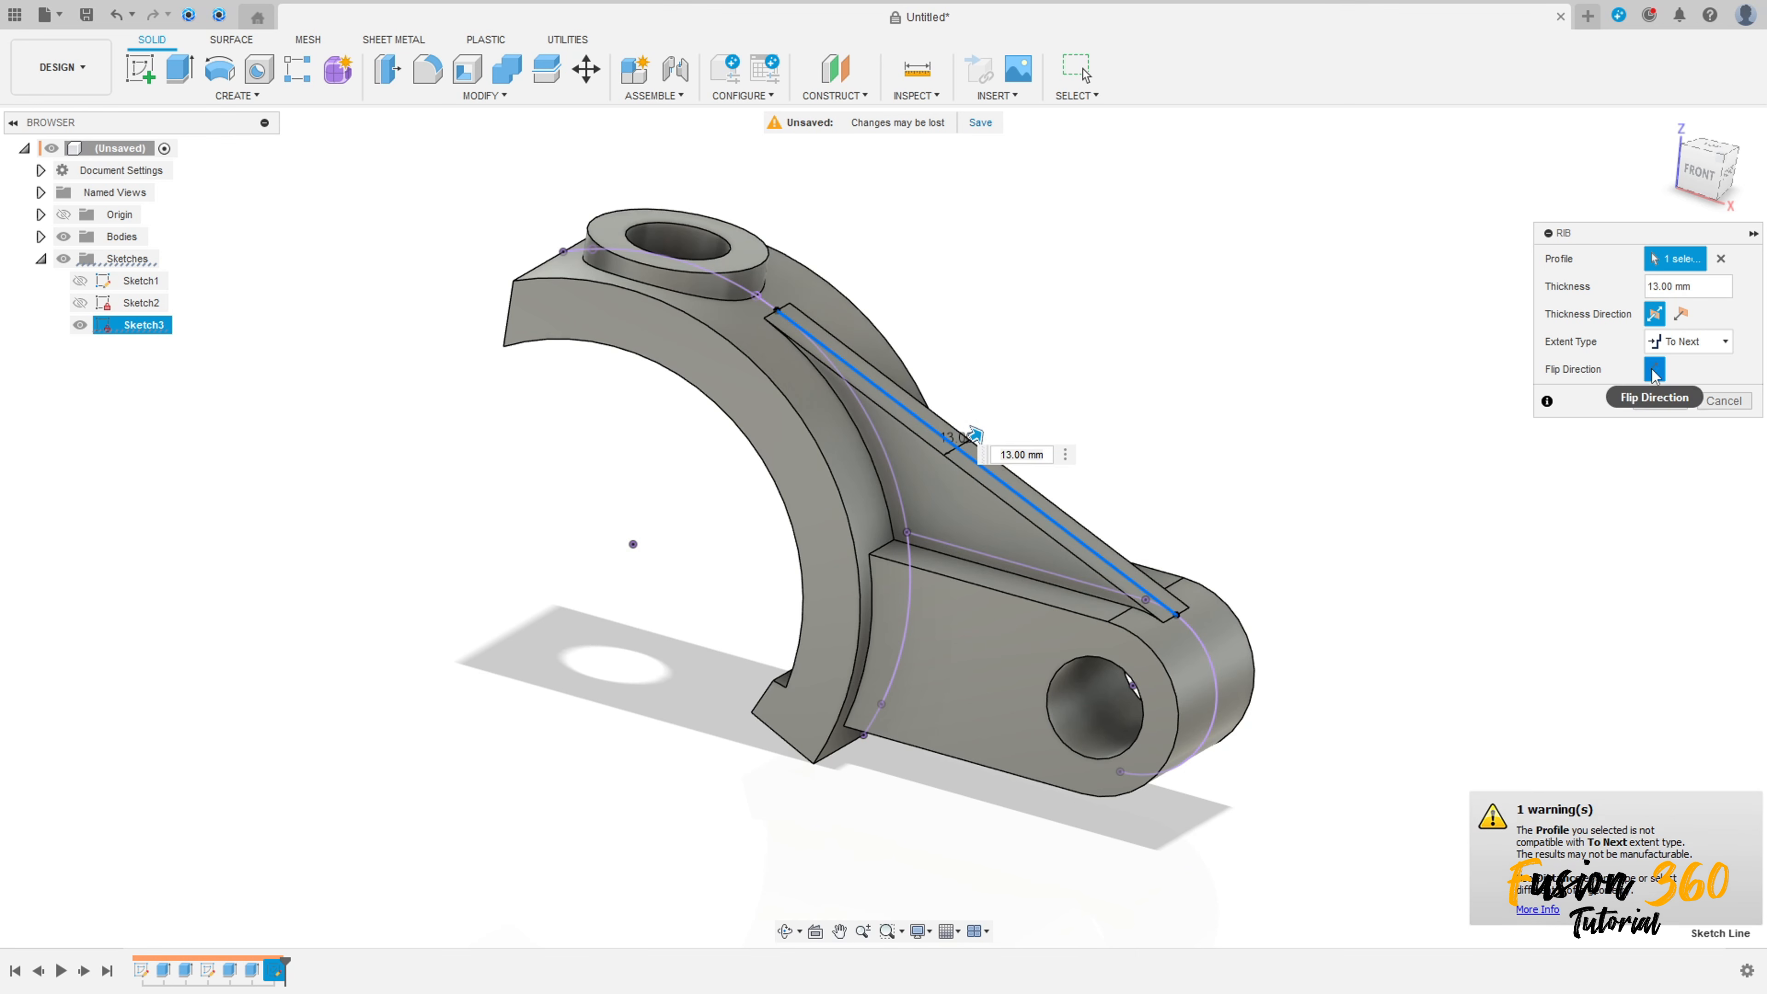
{"action": "left_click", "coordinate": [1656, 406]}
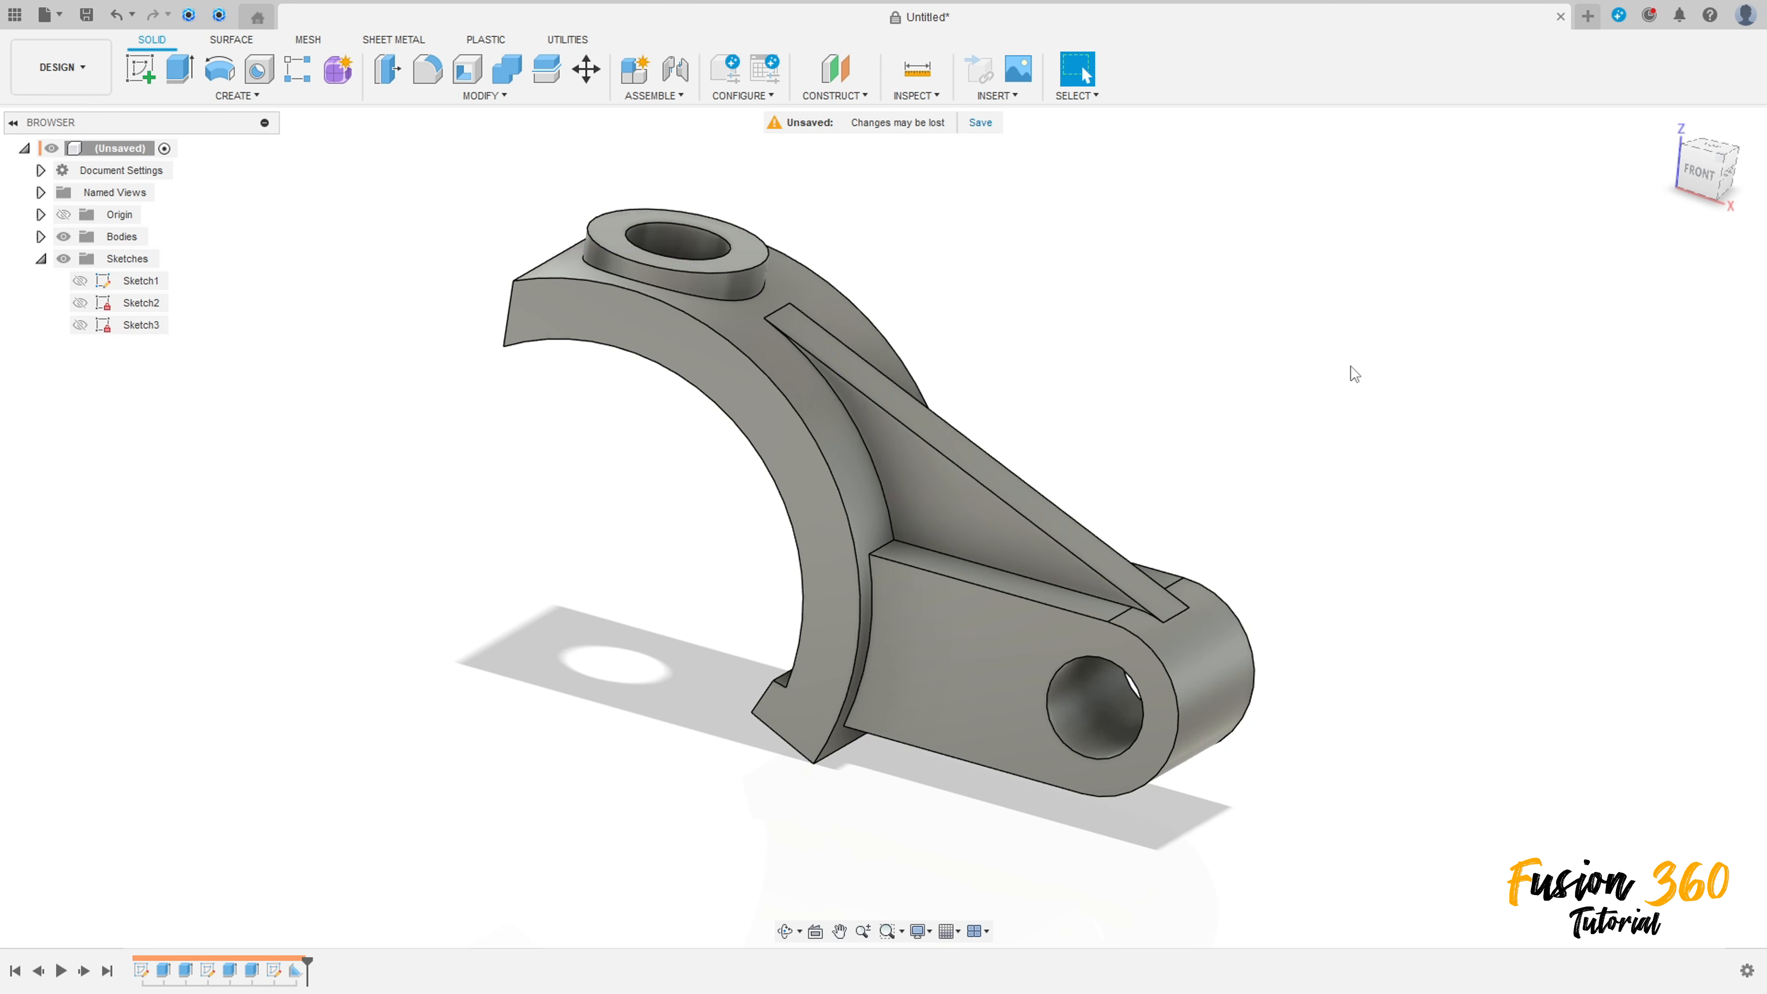